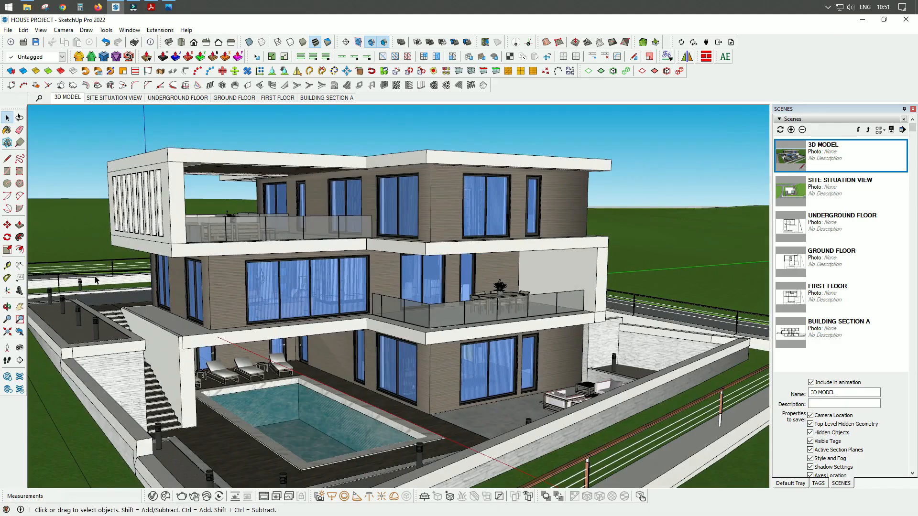
Inspect the house exterior in the 3D model, from the surrounding site in to the balconies and pool terrace
scroll(96, 280, down, 4)
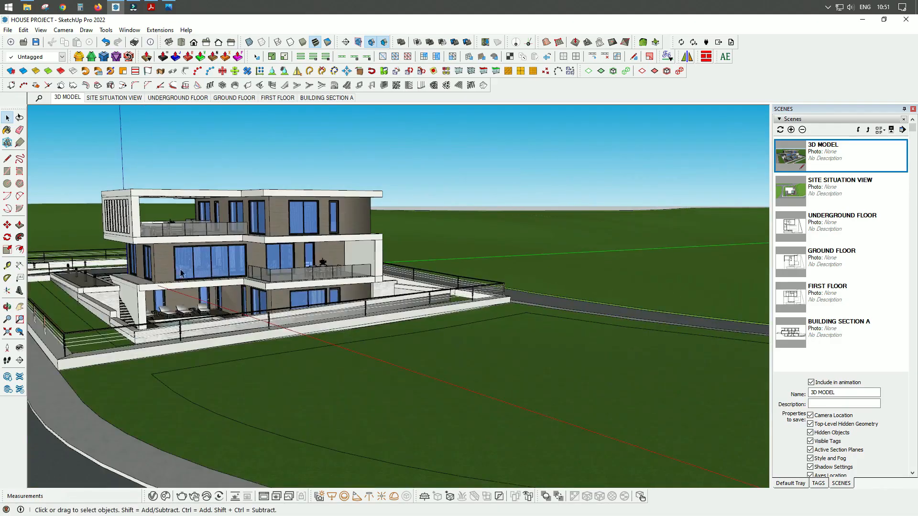
middle_drag(180, 274, 335, 273)
scroll(335, 273, down, 4)
scroll(425, 270, up, 10)
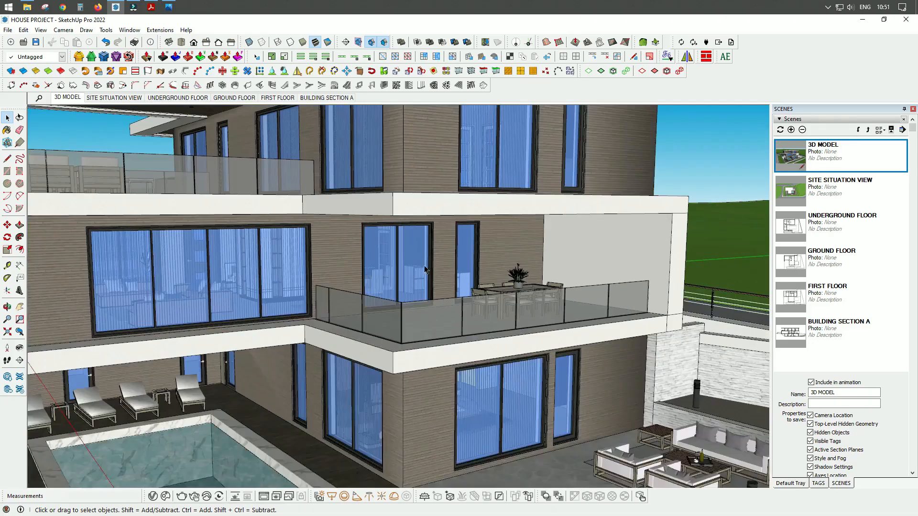
scroll(377, 153, down, 2)
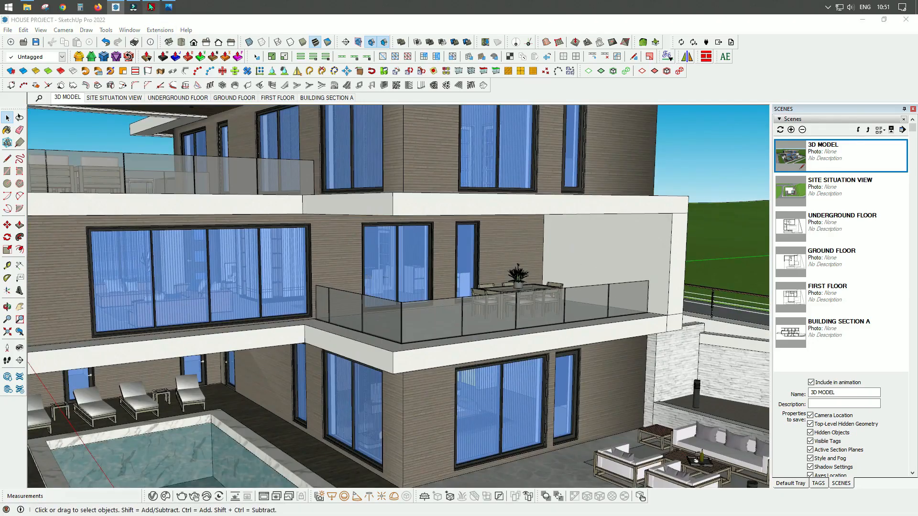
Switch to Acrobat Reader and review the PROJECT DRAWINGS_LAYOUT.pdf sheets from the 3D view through the first floor layout
key(alt+Tab)
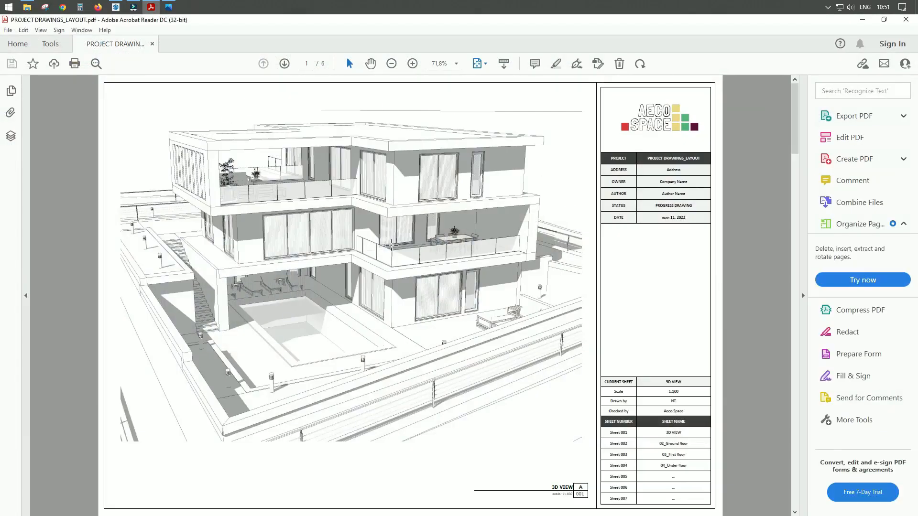
scroll(396, 243, down, 2)
scroll(396, 243, down, 4)
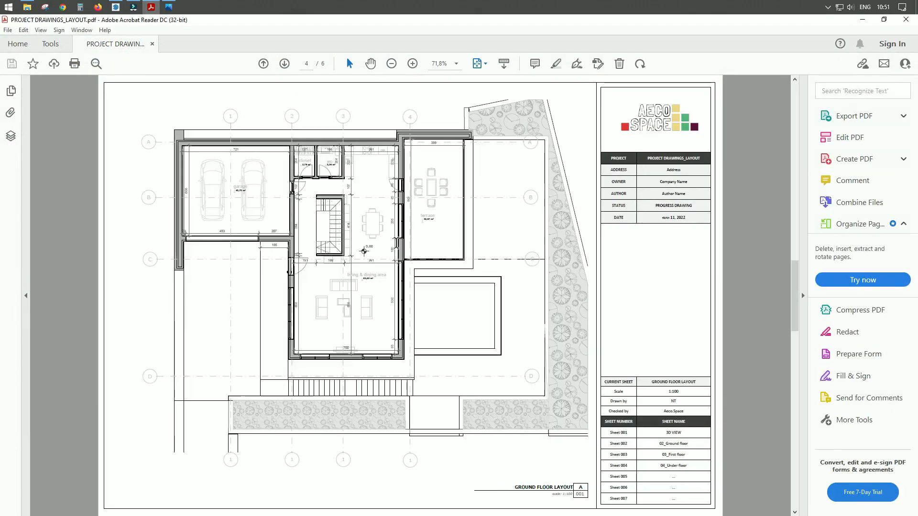
scroll(95, 79, down, 2)
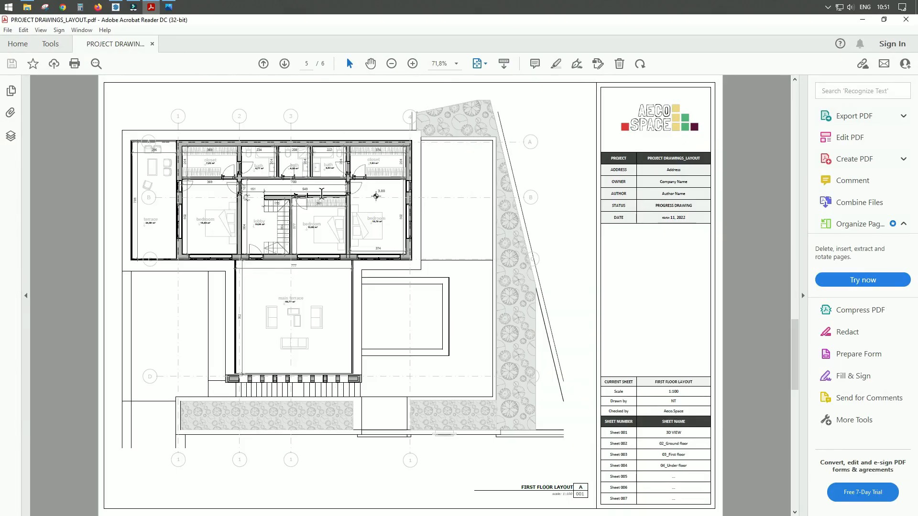
click(863, 20)
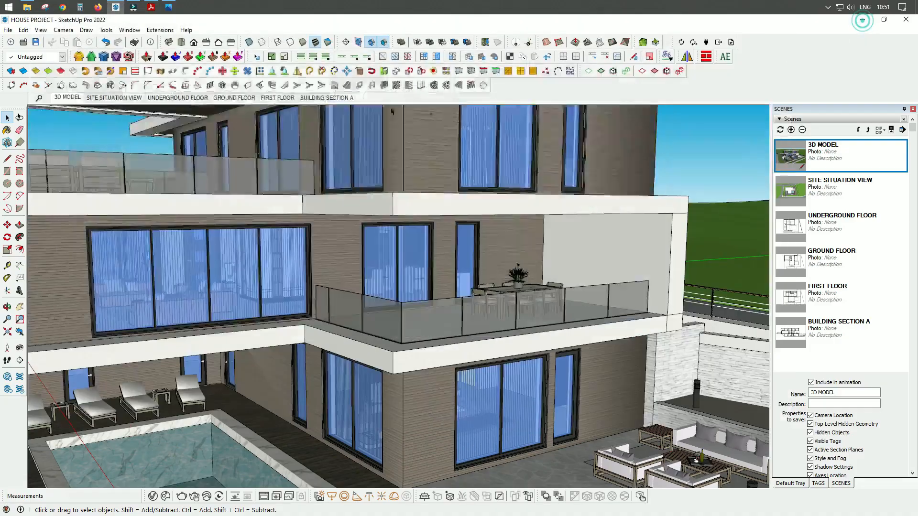
Switch to the image viewer and review the rendered exterior images Image1_002.png, Image2.png and Image2_000.png
click(170, 7)
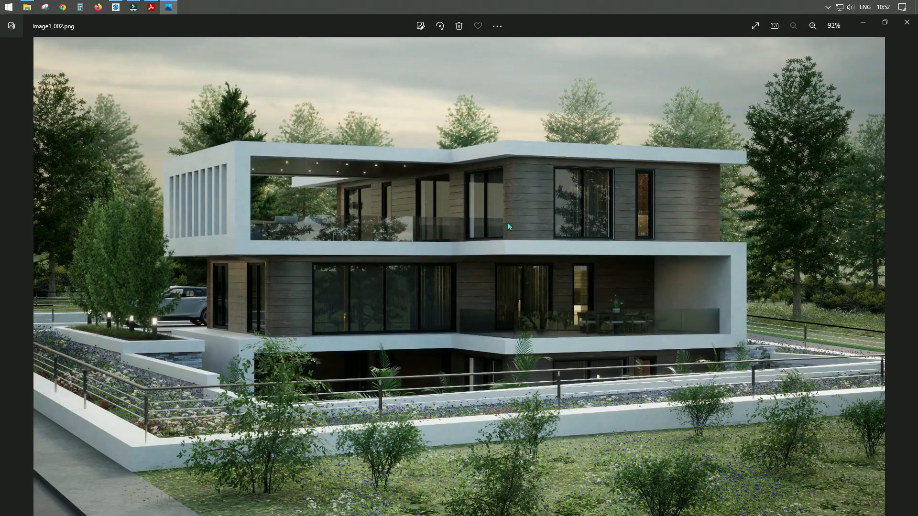
key(Right)
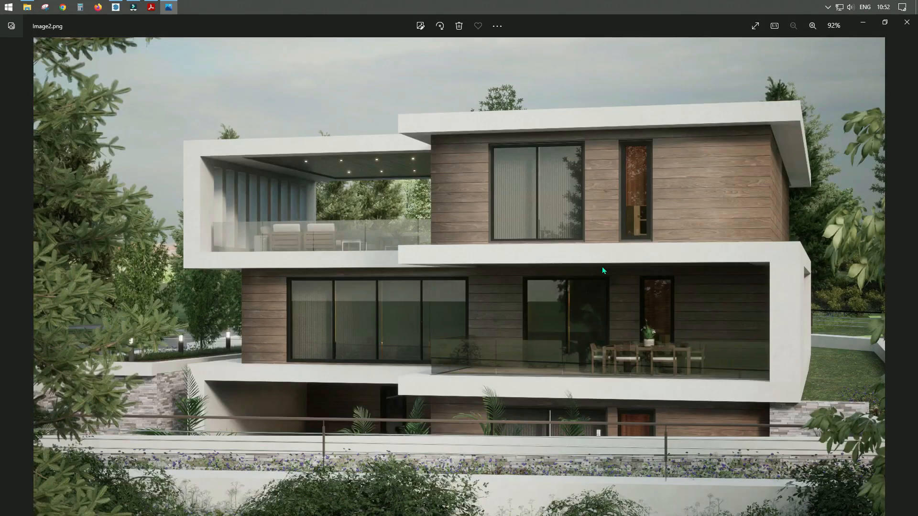
key(Right)
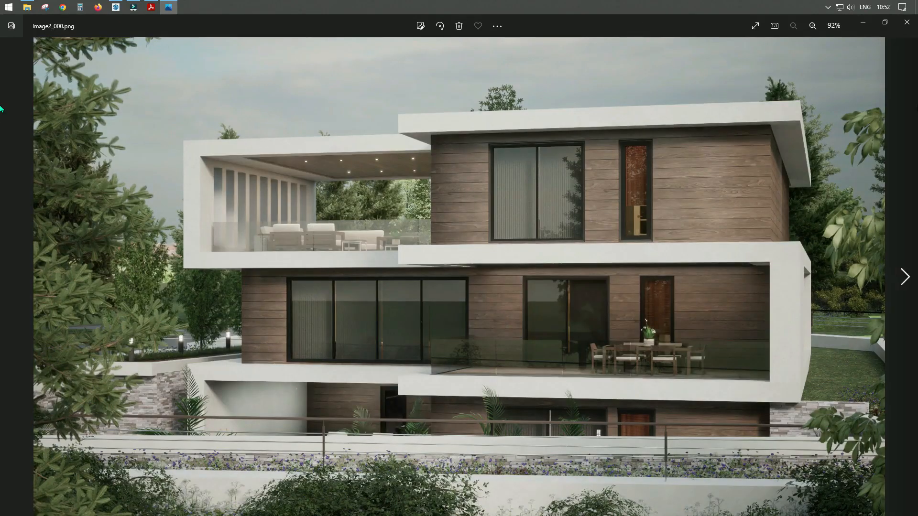
click(863, 22)
Back in SketchUp, examine the house's street-side facades, balconies and pool area from several nearby viewpoints
scroll(496, 261, down, 4)
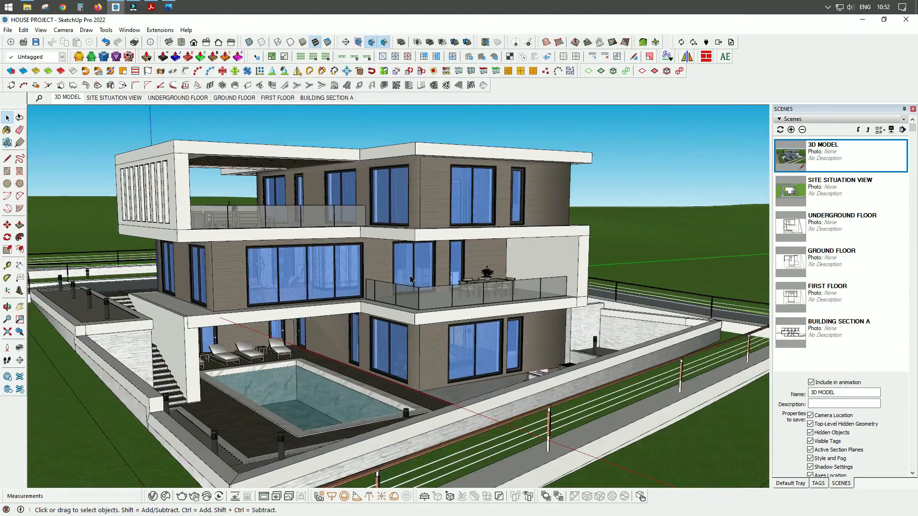
scroll(401, 279, up, 1)
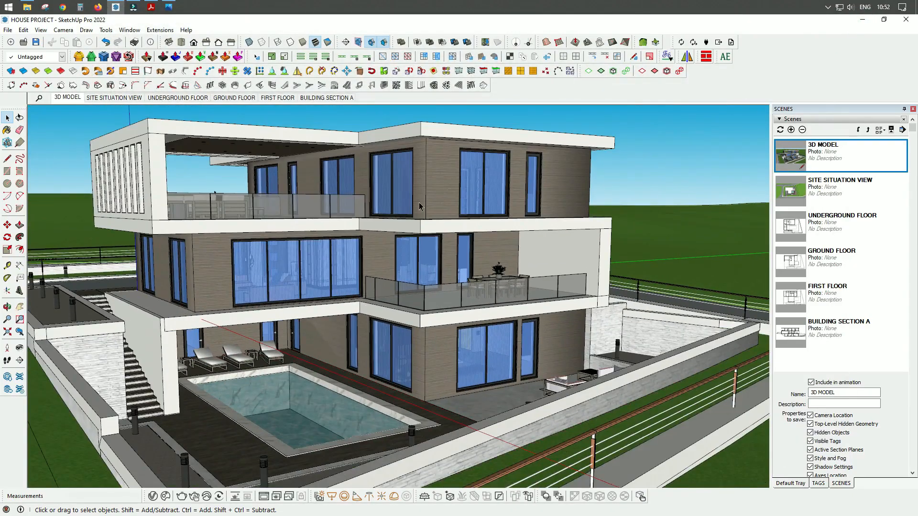
scroll(424, 264, up, 1)
middle_drag(424, 263, 423, 257)
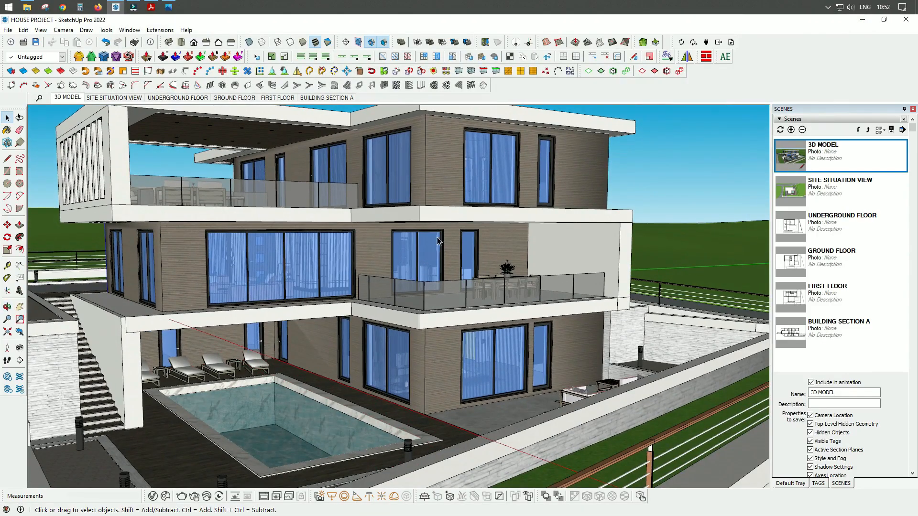
scroll(434, 270, up, 1)
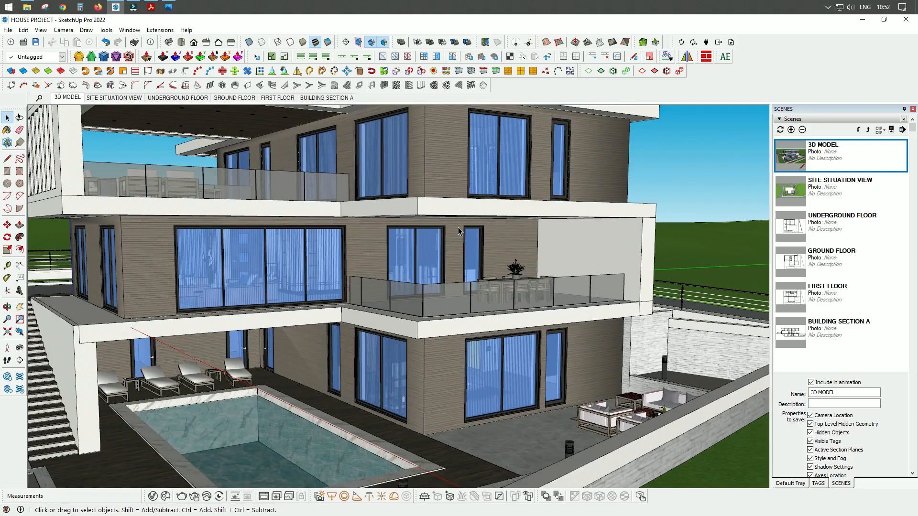
middle_drag(437, 287, 435, 282)
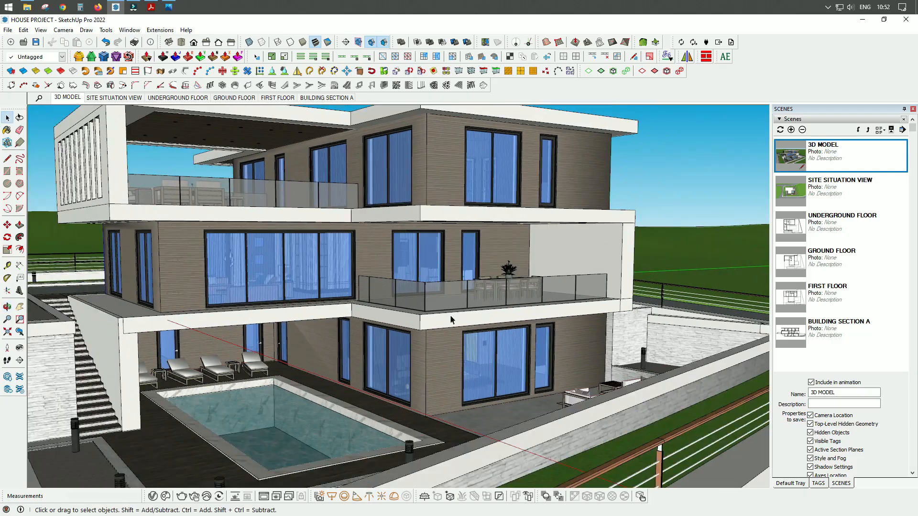
middle_drag(450, 319, 462, 325)
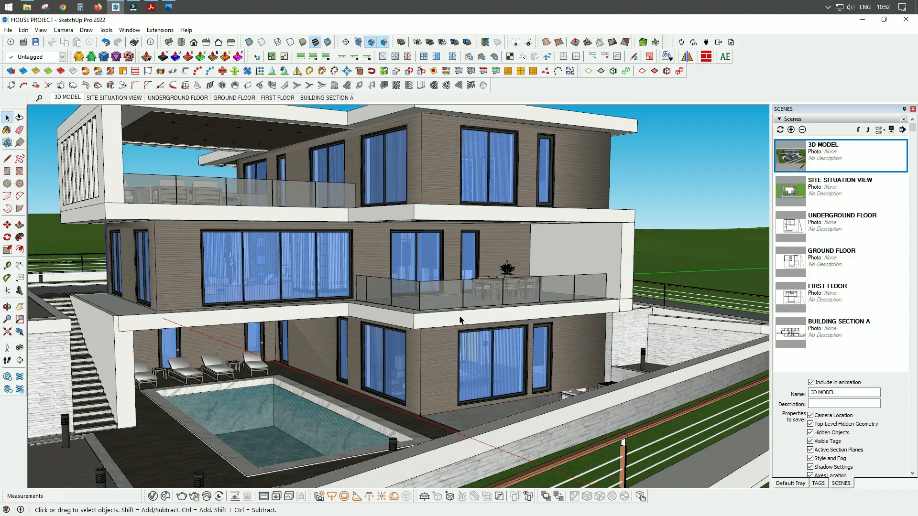
middle_drag(460, 320, 460, 315)
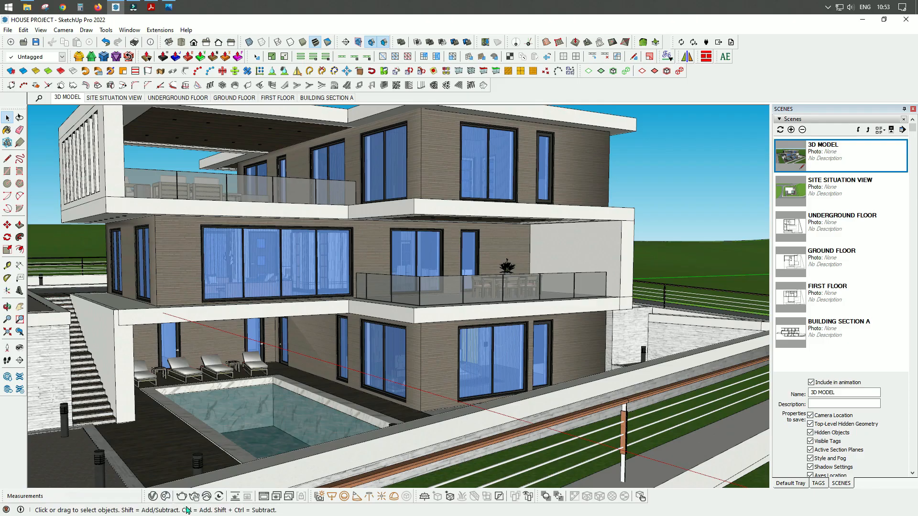
Float the V-Ray for SketchUp toolbar over the model and look through the Chaos Cosmos Browser's asset categories
mouse_move(144, 493)
mouse_down()
mouse_move(115, 472)
mouse_move(202, 436)
mouse_move(208, 421)
mouse_up()
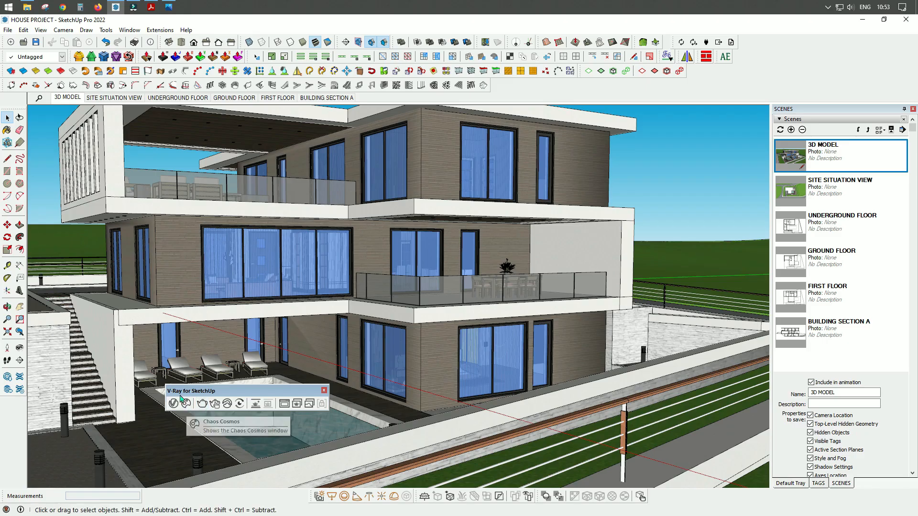
click(199, 408)
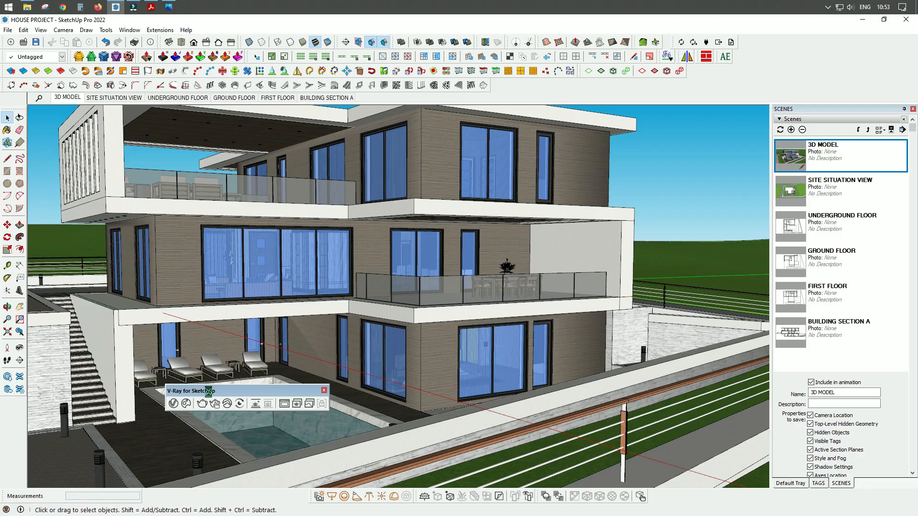
click(185, 404)
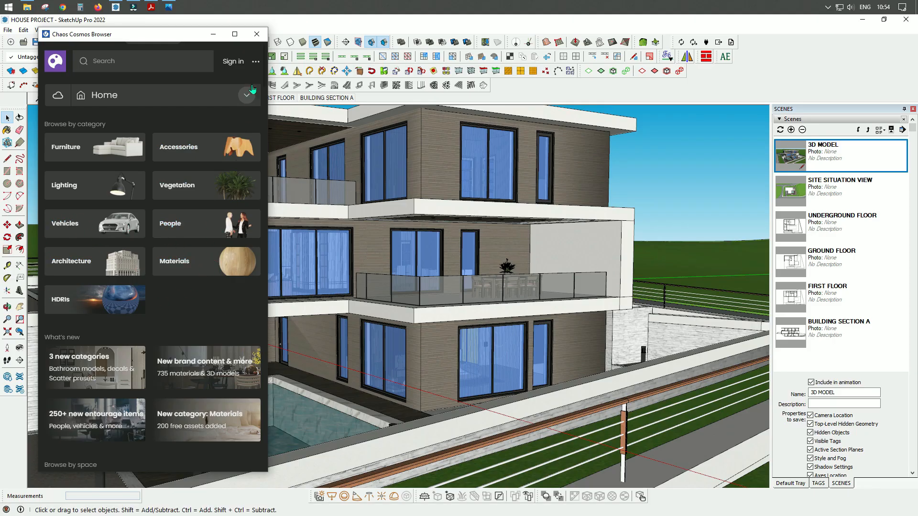
click(256, 35)
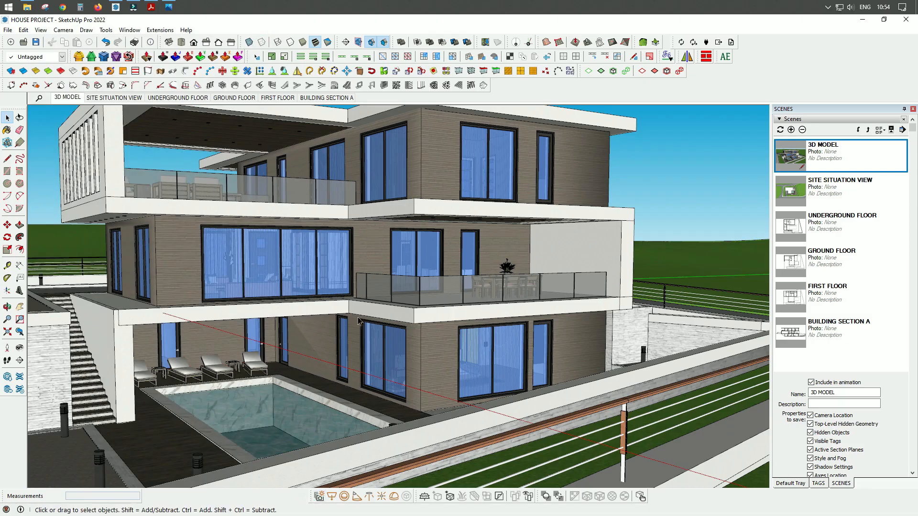
Float the V-Ray Lights, V-Ray Objects and V-Ray Utilities toolbars over the model, arranged near the main V-Ray toolbar
mouse_move(311, 496)
mouse_down()
mouse_move(320, 469)
mouse_move(363, 447)
mouse_up()
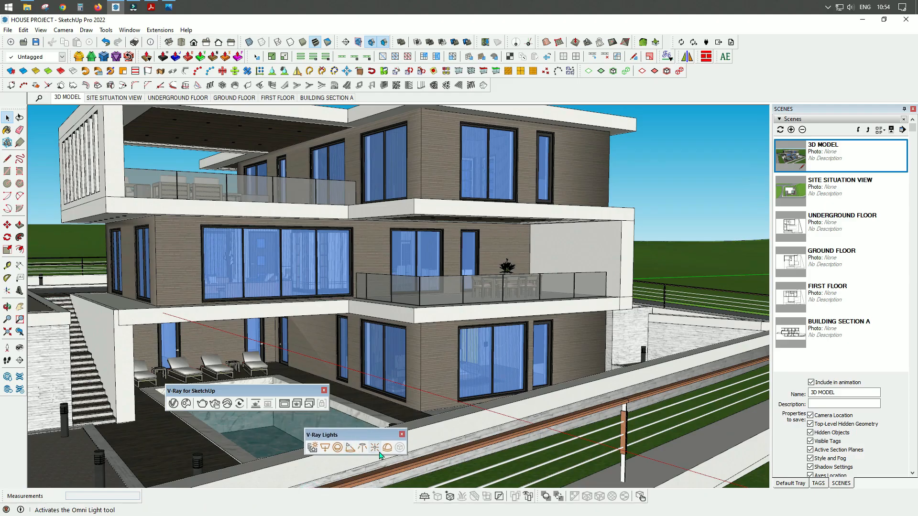
drag(239, 391, 232, 281)
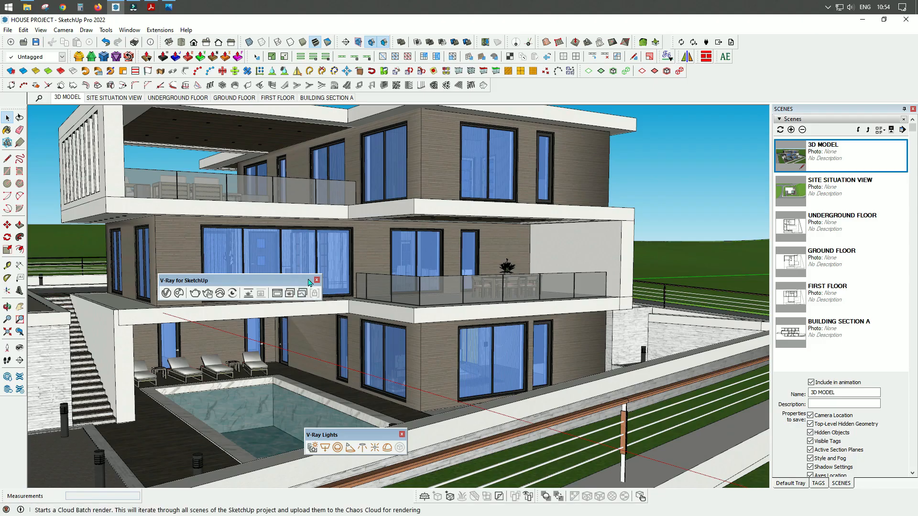
drag(334, 437, 251, 330)
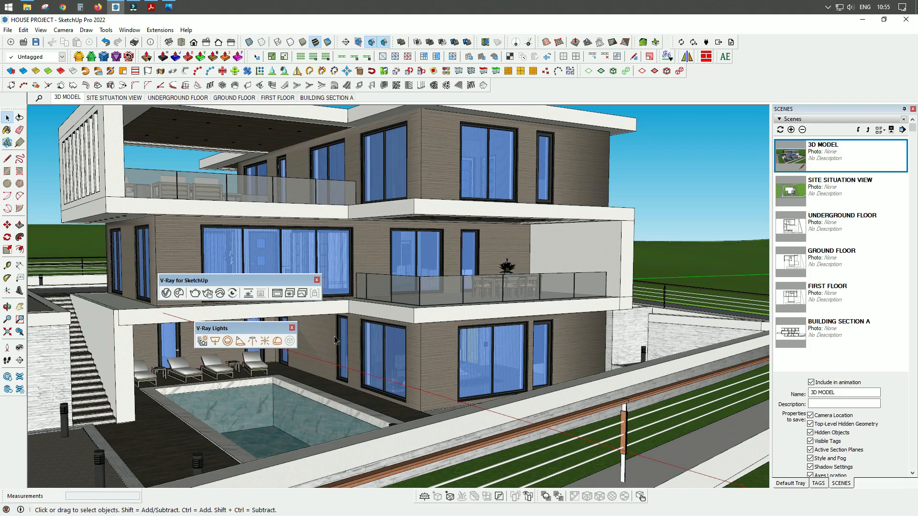
drag(414, 499, 342, 363)
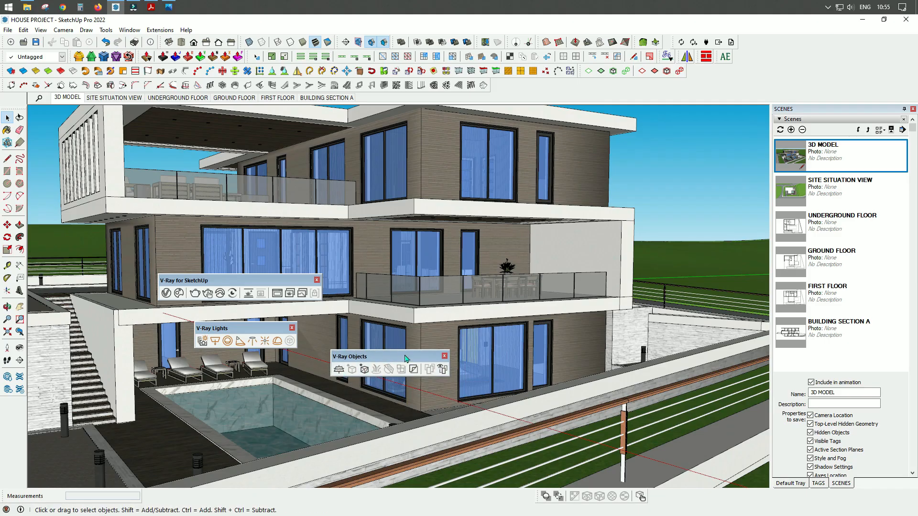
double_click(538, 496)
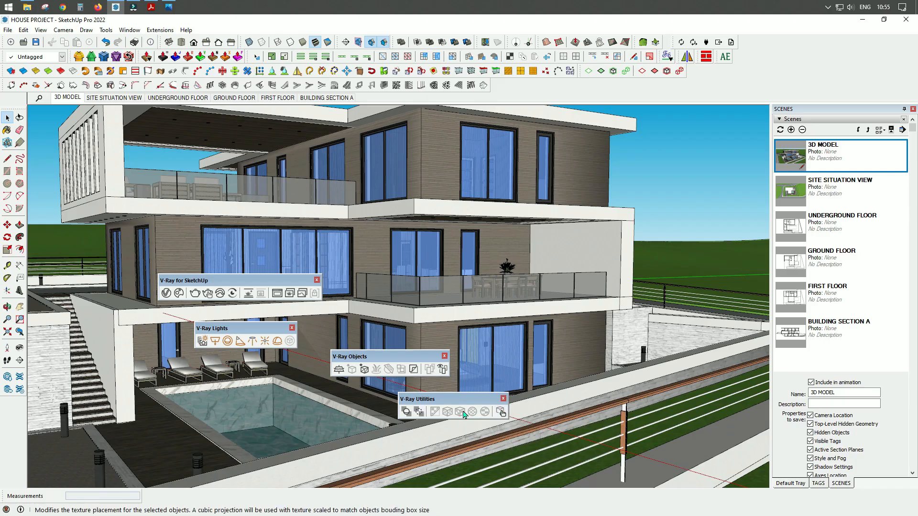
drag(471, 400, 402, 398)
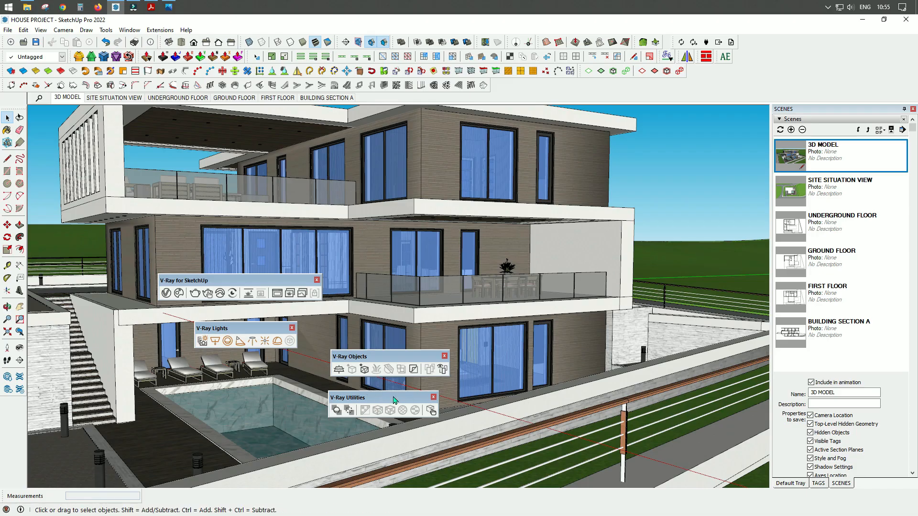
Dock the V-Ray Utilities, V-Ray Objects, V-Ray Lights and V-Ray for SketchUp toolbars back beneath the viewport
drag(392, 403, 517, 498)
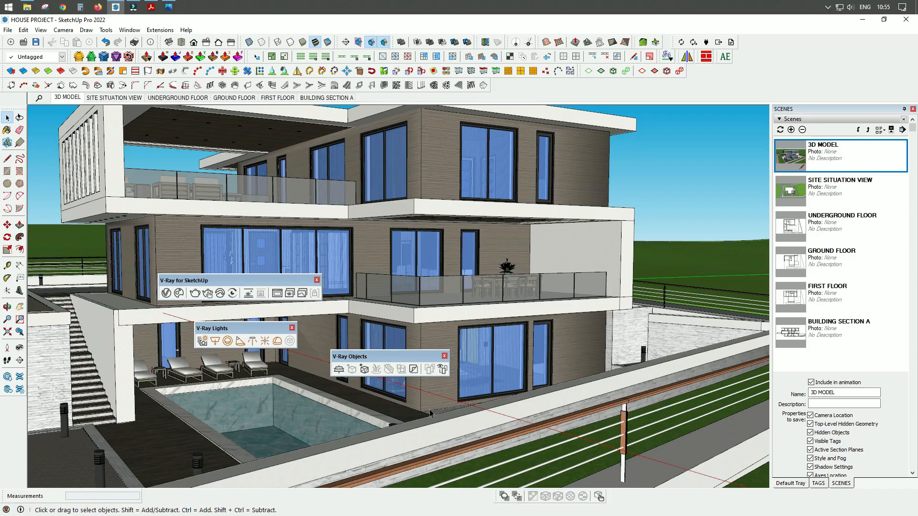
drag(397, 356, 443, 496)
drag(250, 328, 354, 497)
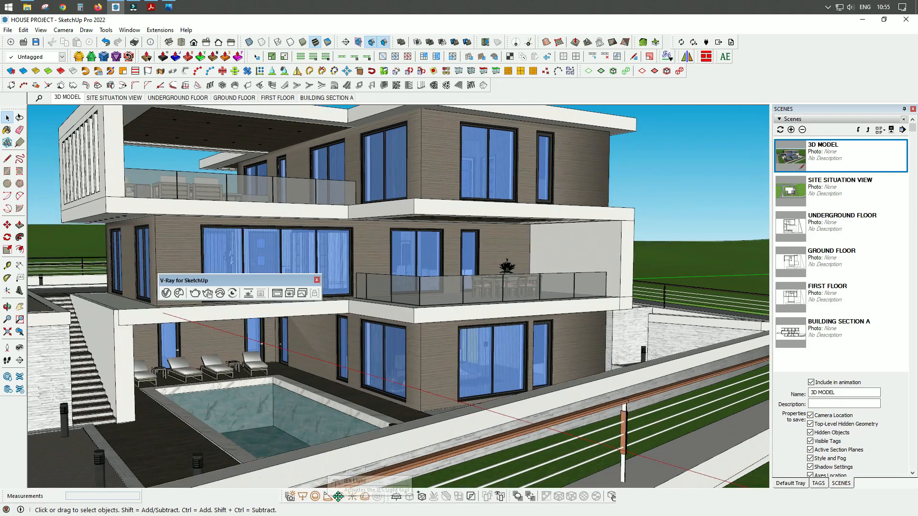
mouse_move(260, 283)
mouse_down()
mouse_move(257, 458)
mouse_move(245, 495)
mouse_move(298, 499)
mouse_up()
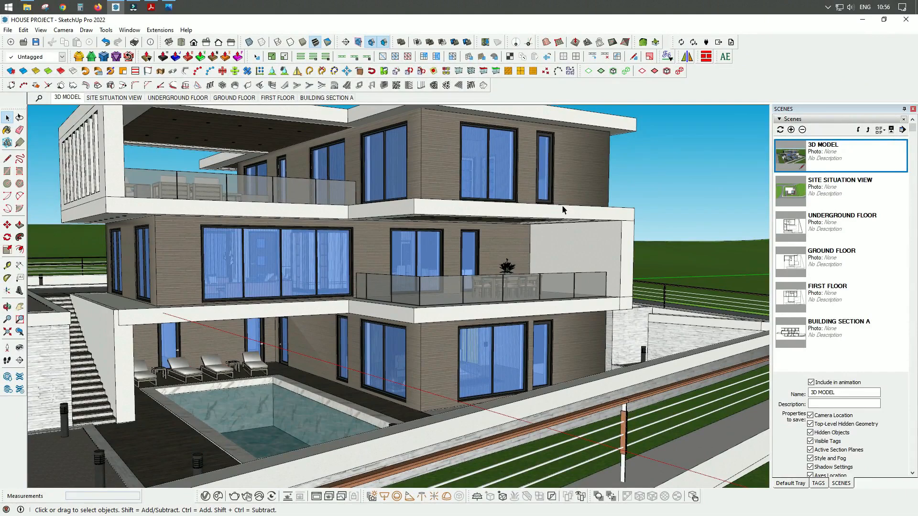
Examine the three-storey exterior again, from the overall facade in to the middle balcony and ground-level terrace
scroll(478, 241, down, 5)
middle_drag(454, 262, 437, 318)
scroll(426, 286, up, 6)
scroll(425, 298, down, 6)
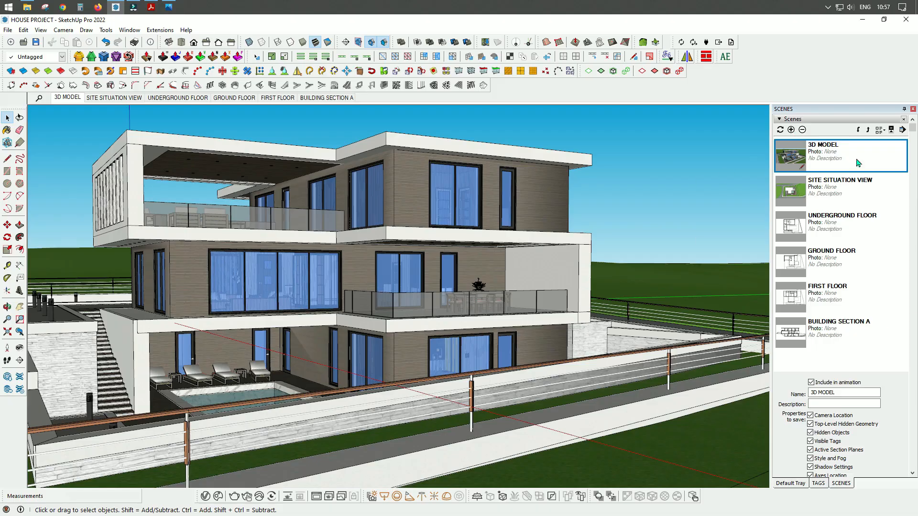
middle_drag(556, 245, 464, 309)
scroll(463, 310, up, 2)
middle_drag(450, 398, 452, 380)
scroll(458, 408, up, 1)
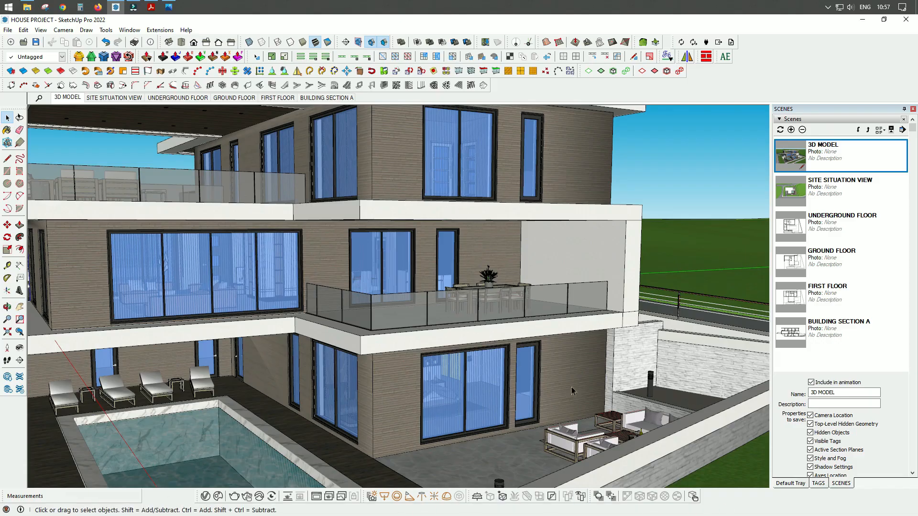
Switch the model to the UNDERGROUND FLOOR scene to show its plan from above
middle_drag(434, 410, 460, 386)
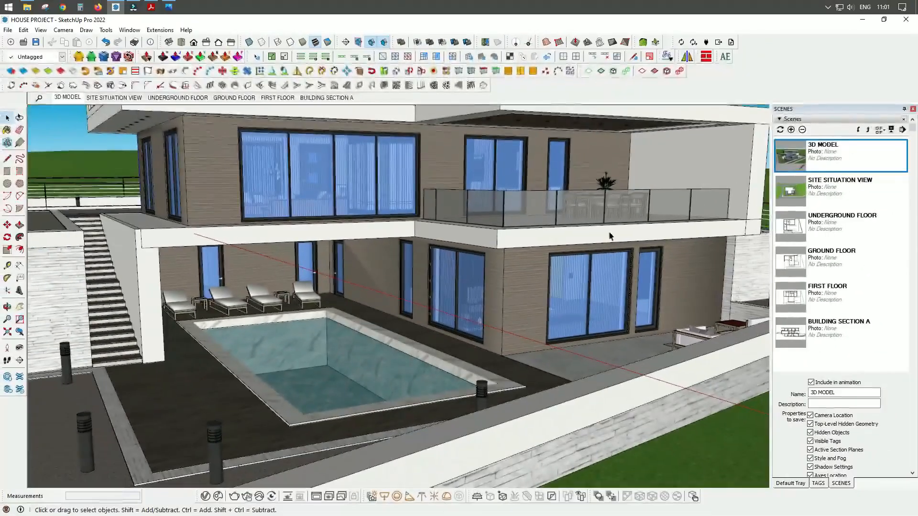
middle_drag(659, 227, 690, 247)
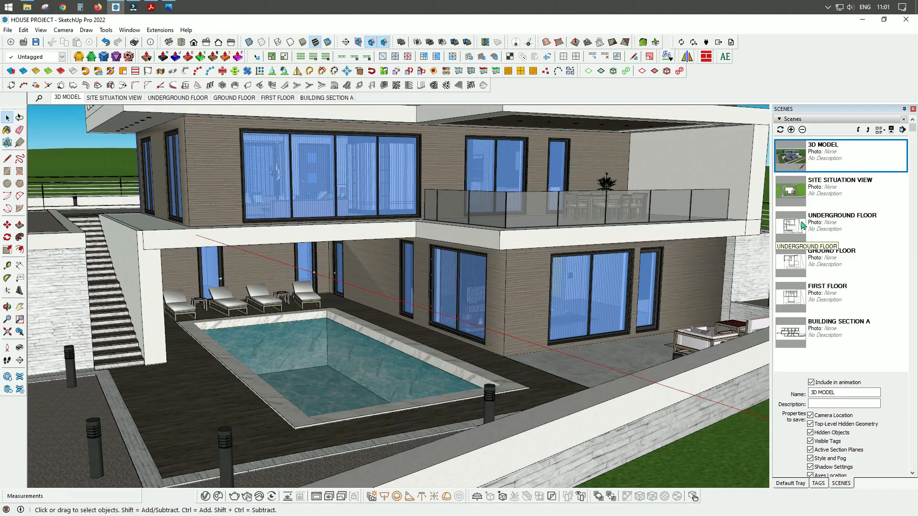
click(177, 98)
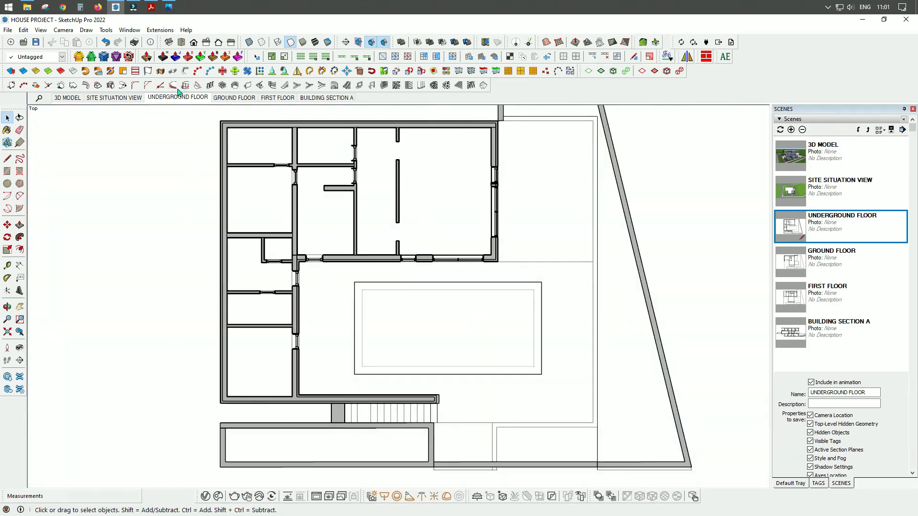
Switch the UNDERGROUND FLOOR plan from parallel projection to perspective
click(64, 30)
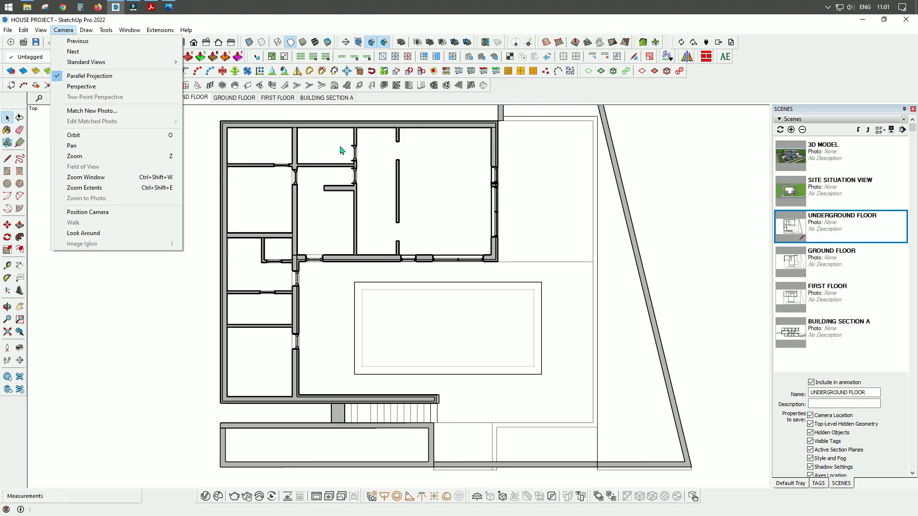
click(94, 88)
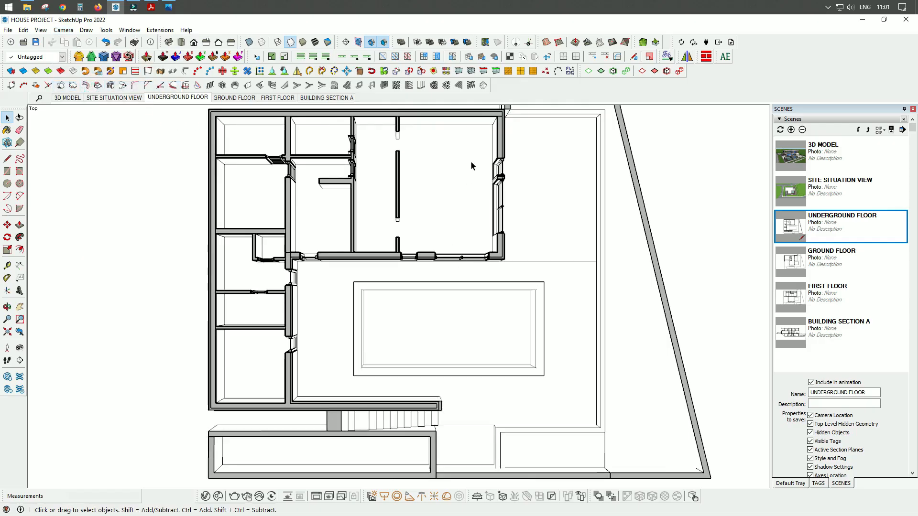
scroll(469, 162, up, 2)
scroll(430, 153, up, 2)
scroll(396, 189, up, 1)
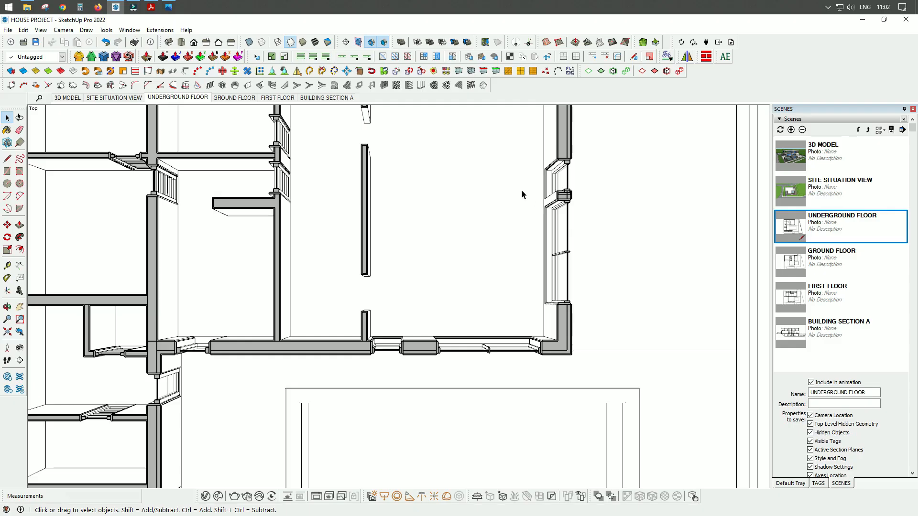
scroll(466, 398, down, 1)
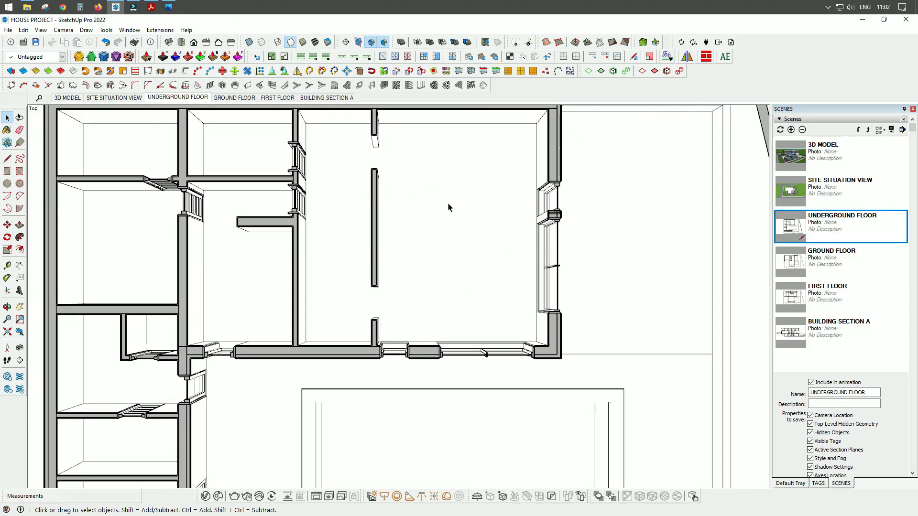
Try positioning the camera in the large room beside its windows and looking around, then restore the UNDERGROUND FLOOR scene
click(7, 348)
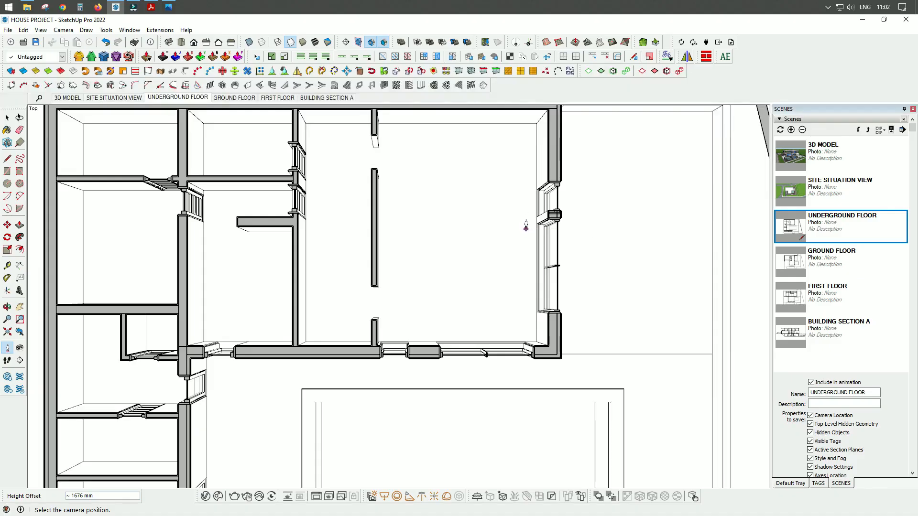
click(526, 225)
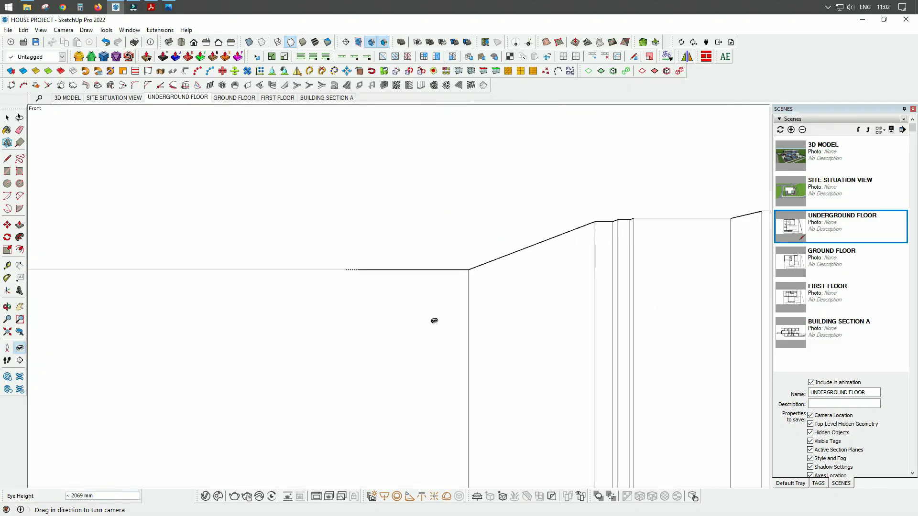
drag(141, 311, 289, 353)
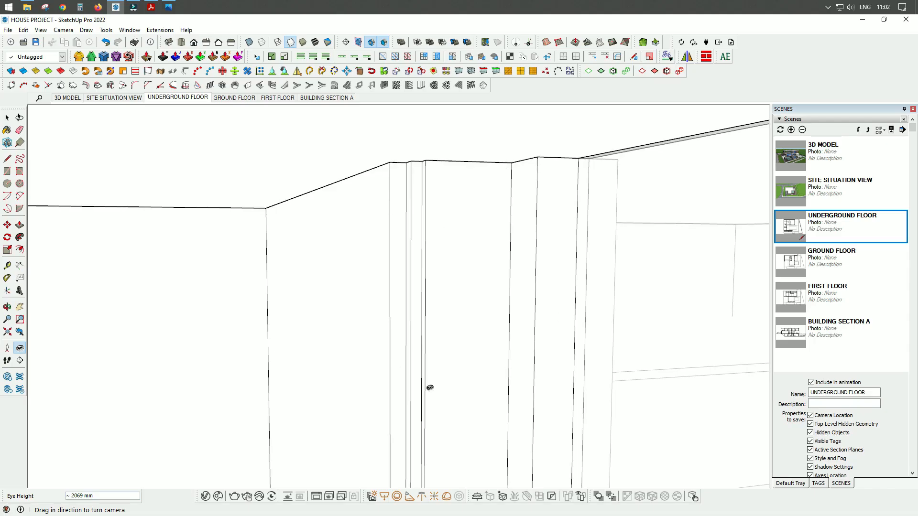
drag(210, 318, 76, 351)
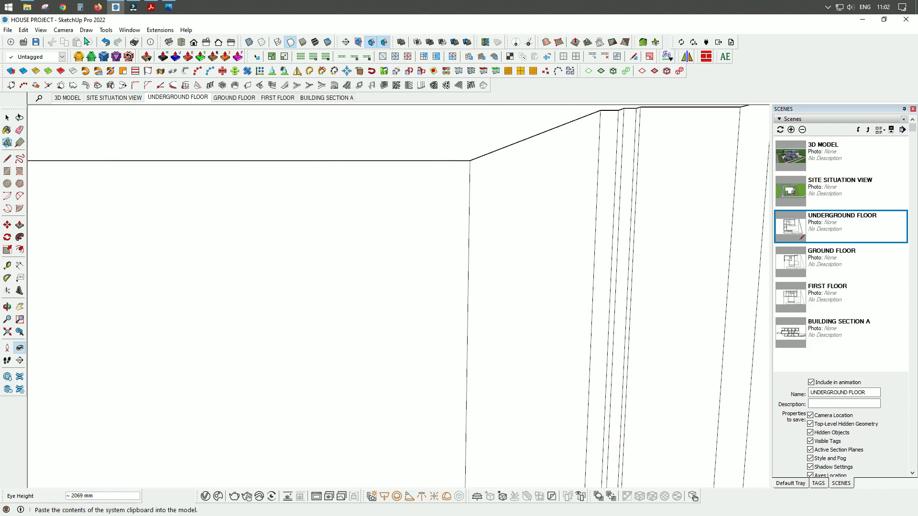
click(67, 32)
click(65, 30)
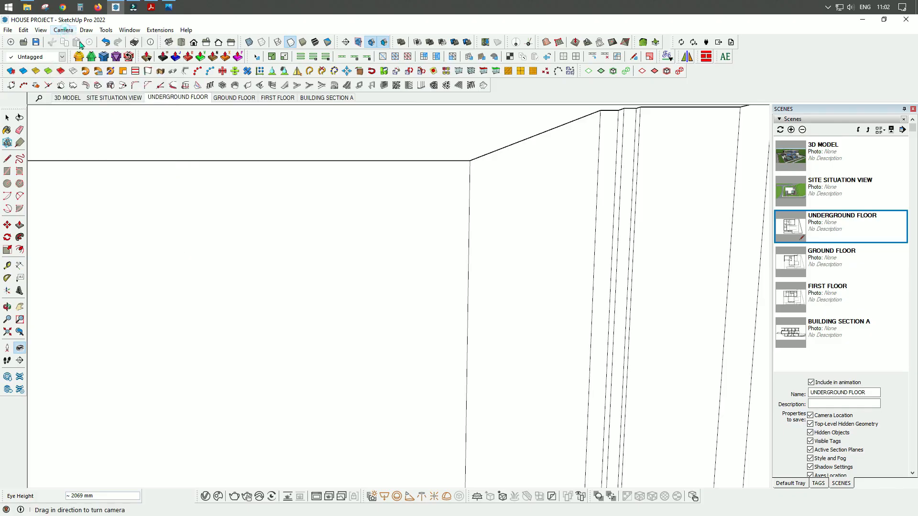
click(178, 97)
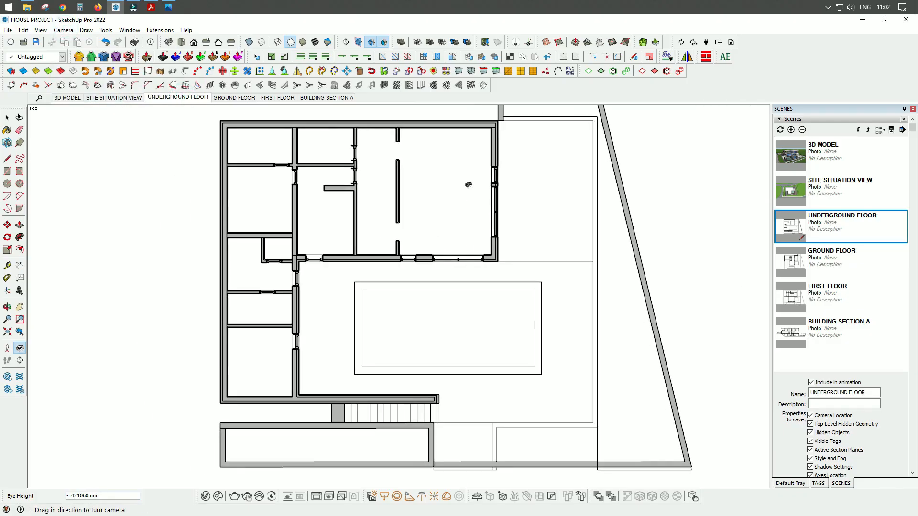
Set the plan to perspective and position the camera by the large room's window wall, aimed straight at the freestanding partition
scroll(471, 175, up, 3)
click(63, 30)
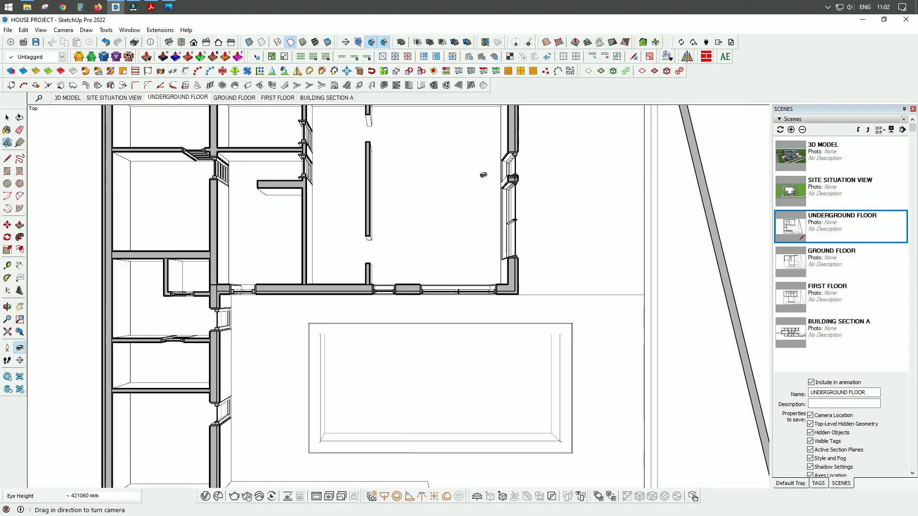
click(7, 348)
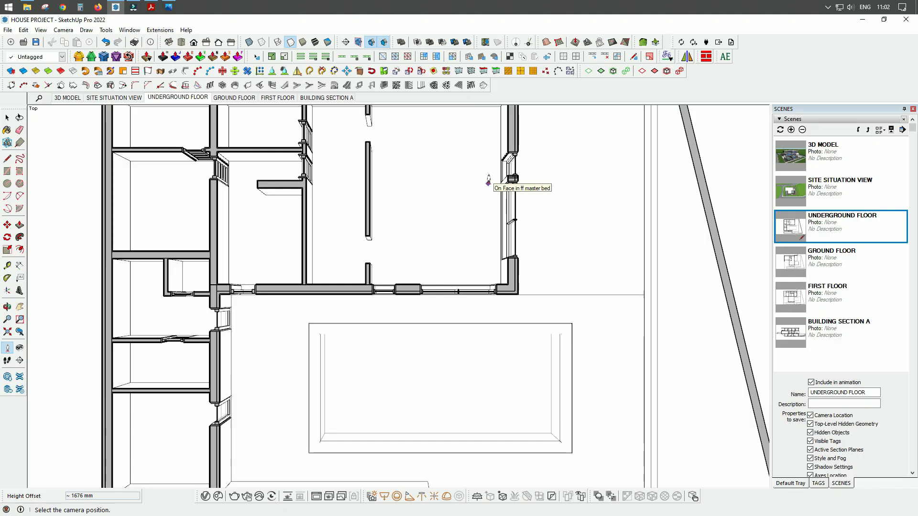
drag(485, 182, 420, 182)
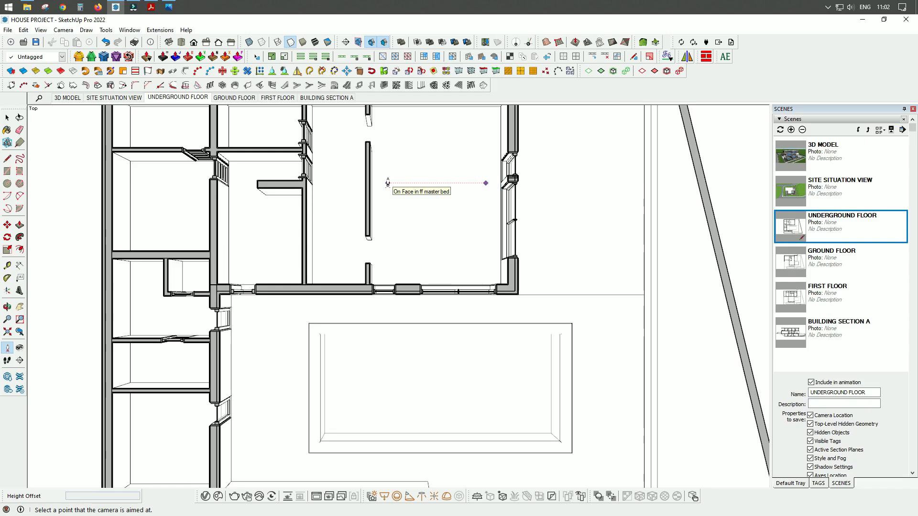
drag(388, 182, 388, 184)
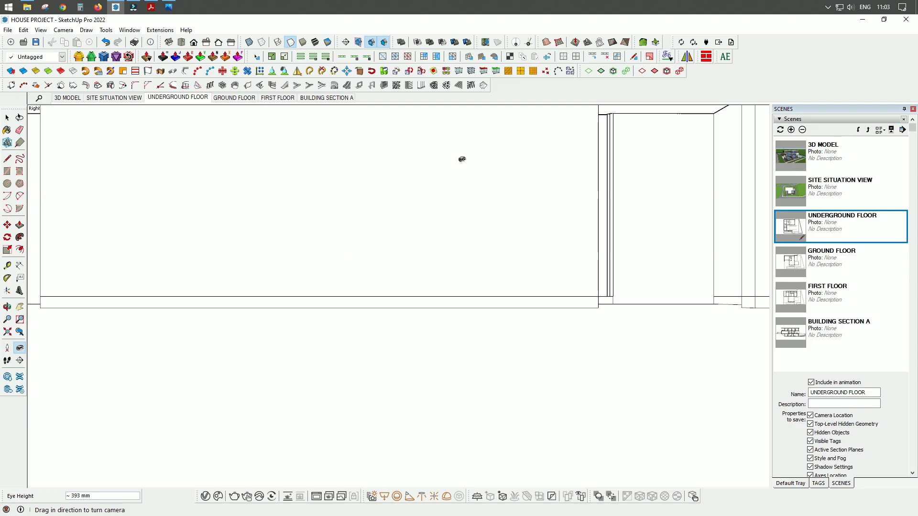
Set the camera's eye height to 1500 mm and centre the freestanding partition in the view
click(113, 498)
text(1)
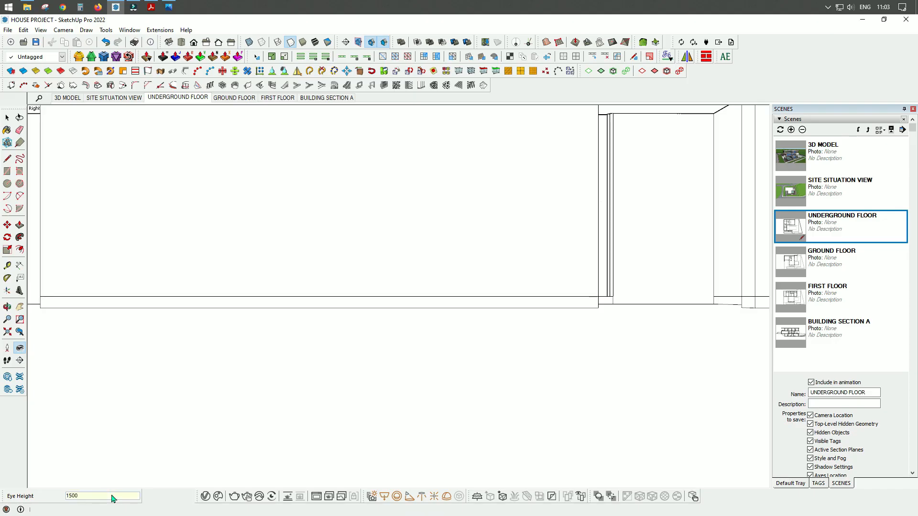
text(500)
key(Return)
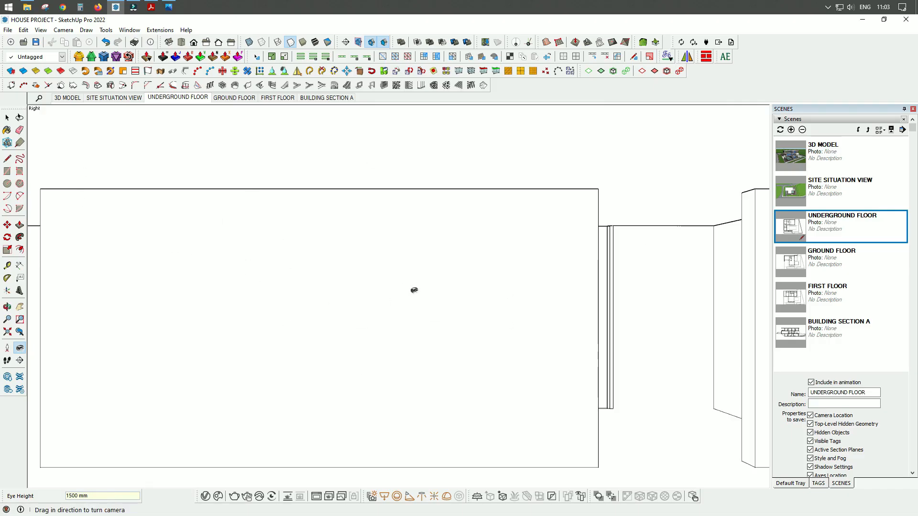
click(20, 310)
drag(317, 353, 396, 313)
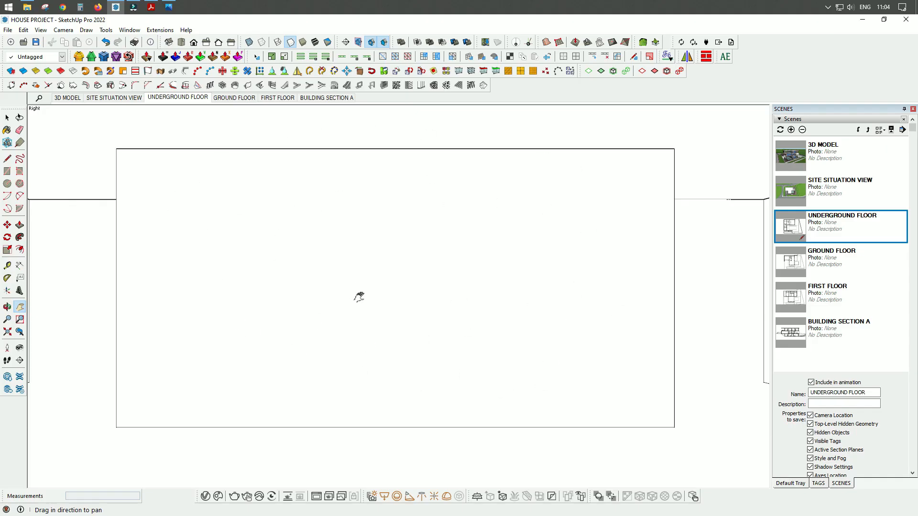
Set the camera's field of view to 50 degrees
click(7, 320)
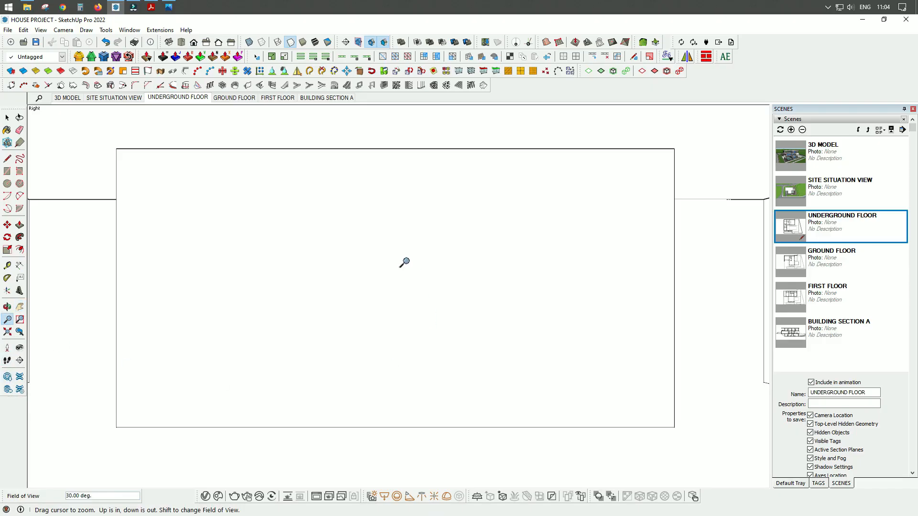
mouse_move(410, 258)
mouse_down()
mouse_move(412, 314)
mouse_move(410, 191)
mouse_move(416, 289)
mouse_move(418, 262)
mouse_move(426, 265)
mouse_up()
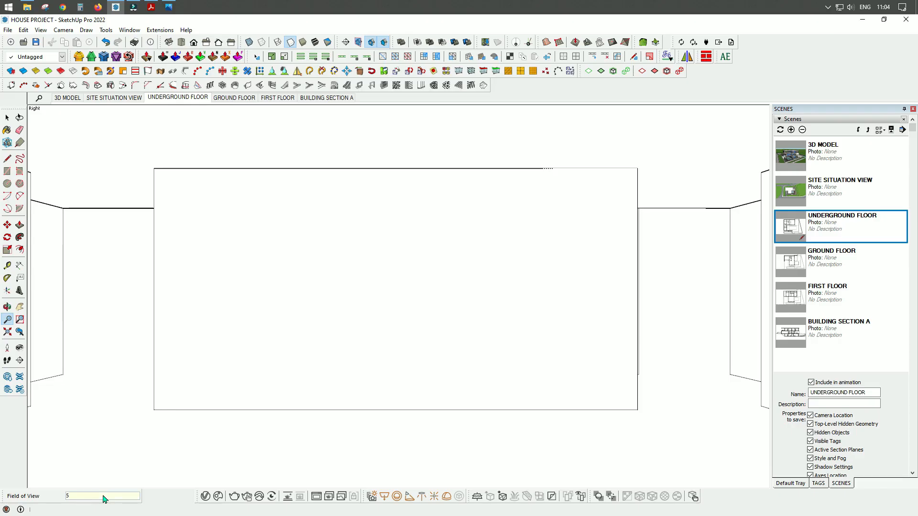
key(Return)
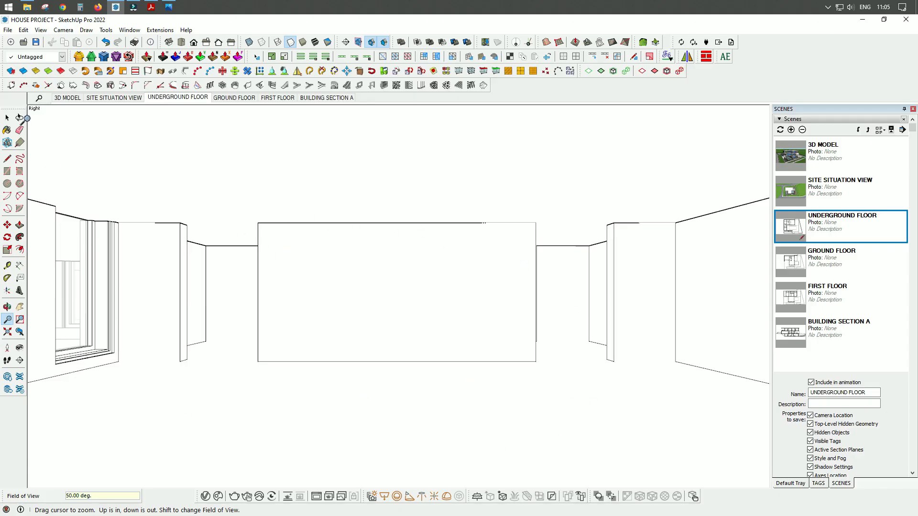
Change the interior view to two-point perspective and fine-tune its framing on the partition
click(64, 30)
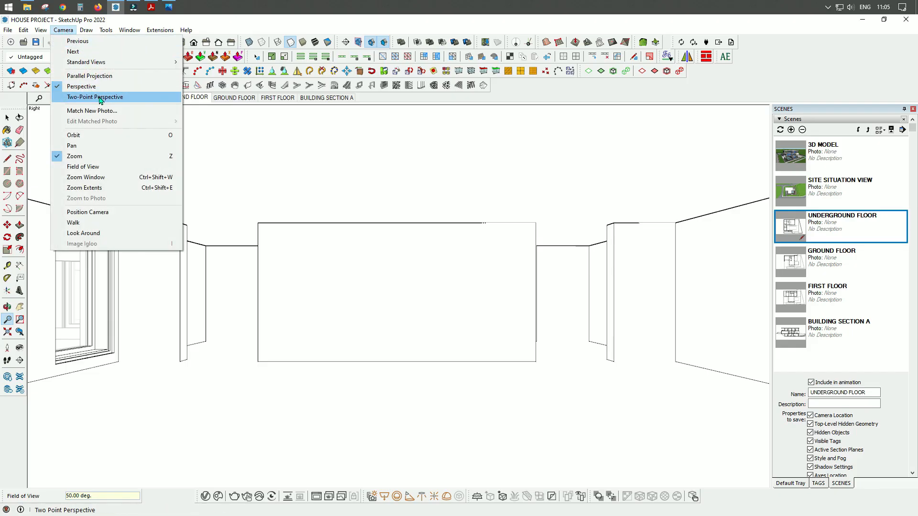
click(133, 100)
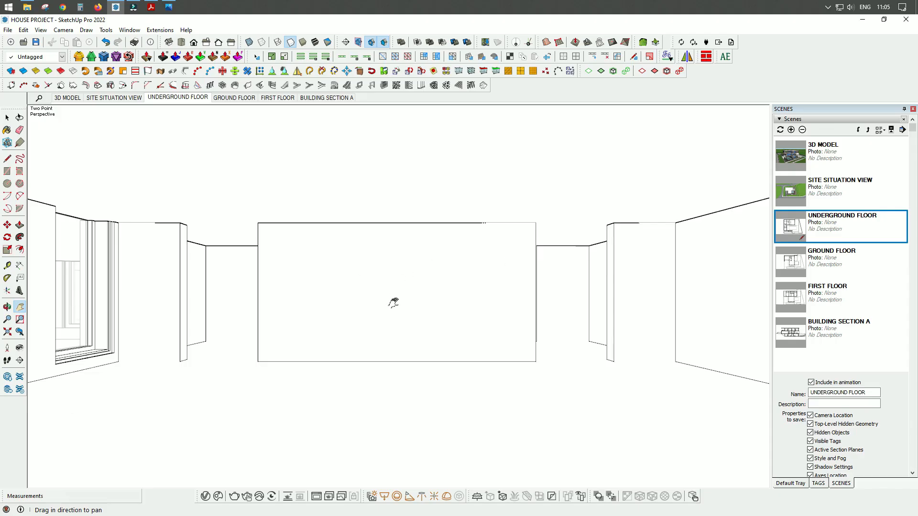
drag(393, 301, 396, 300)
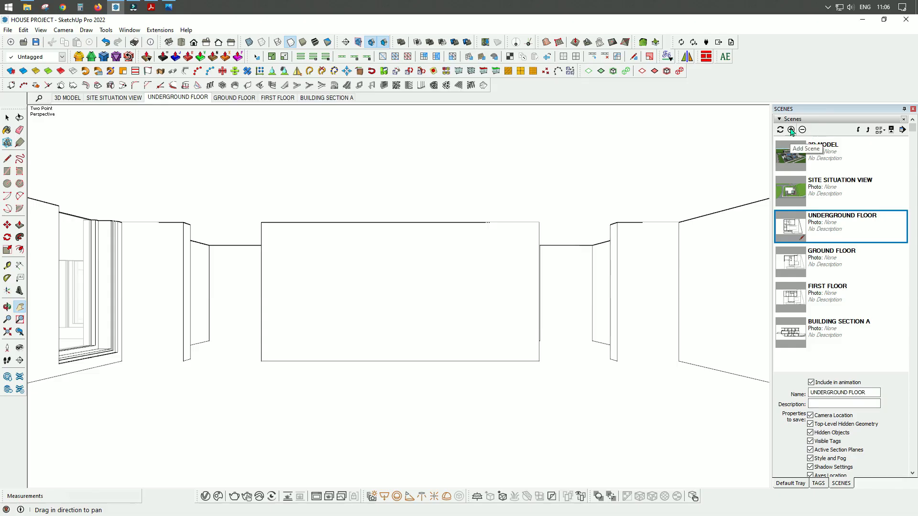
Save the interior view as a new scene and delete the surplus duplicate, Scene 8
right_click(335, 99)
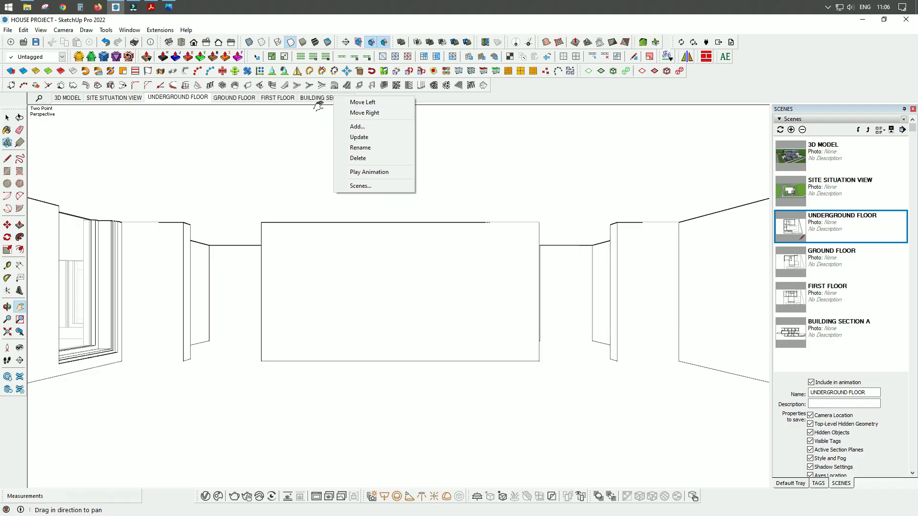
click(791, 130)
click(791, 130)
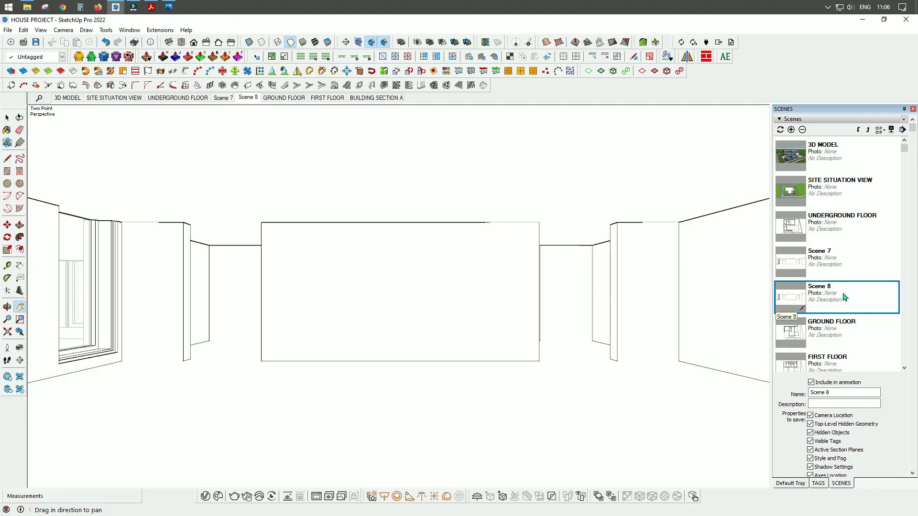
right_click(844, 297)
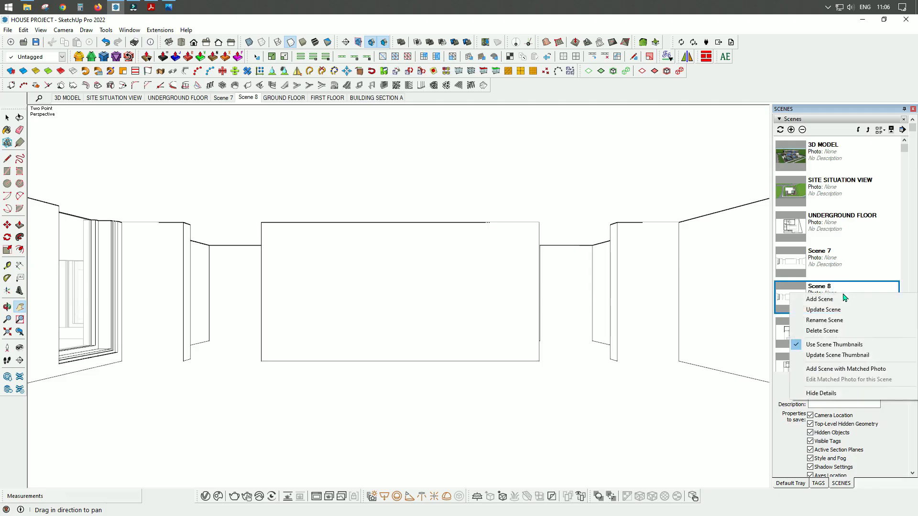
click(836, 330)
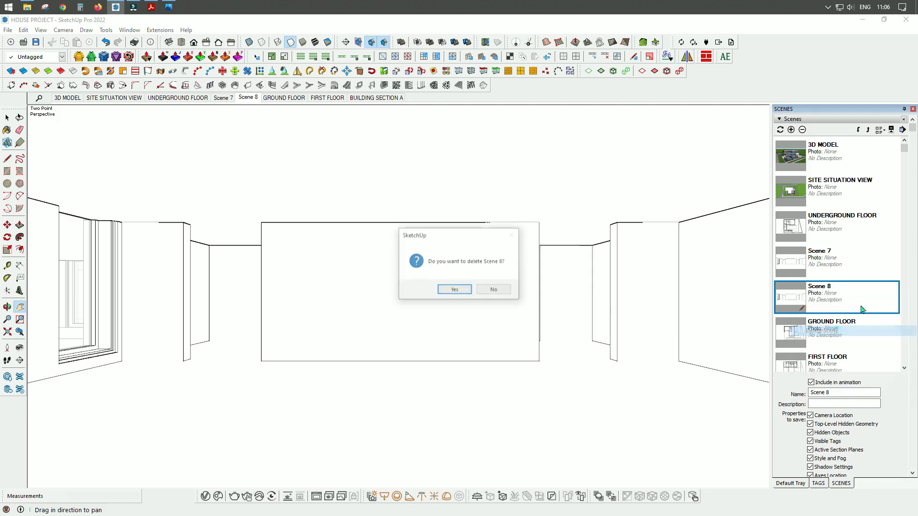
click(453, 291)
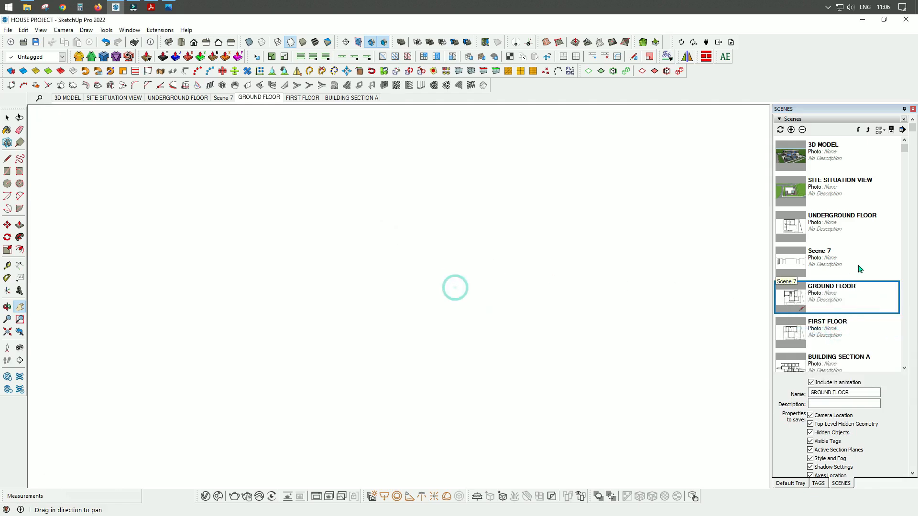
Recall the interior view's scene and rename it as 01_MASTER BEDROOM
click(822, 259)
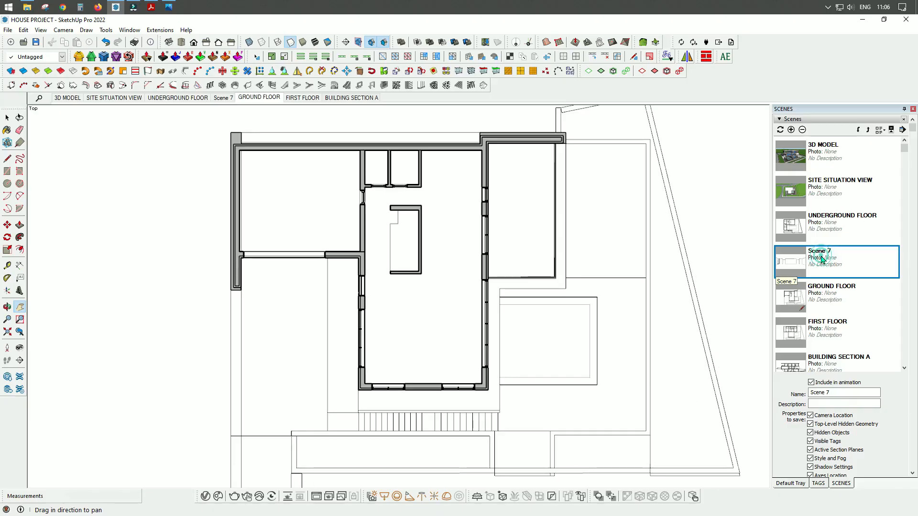
click(221, 98)
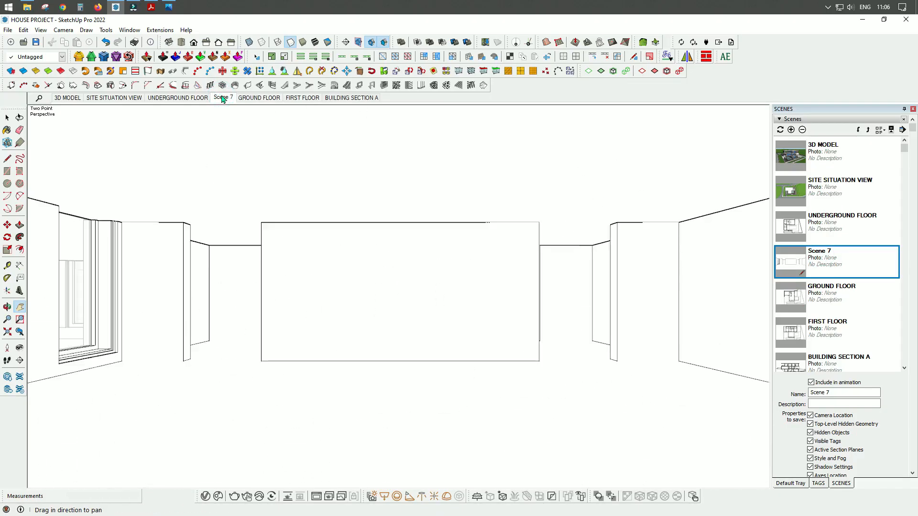
right_click(822, 262)
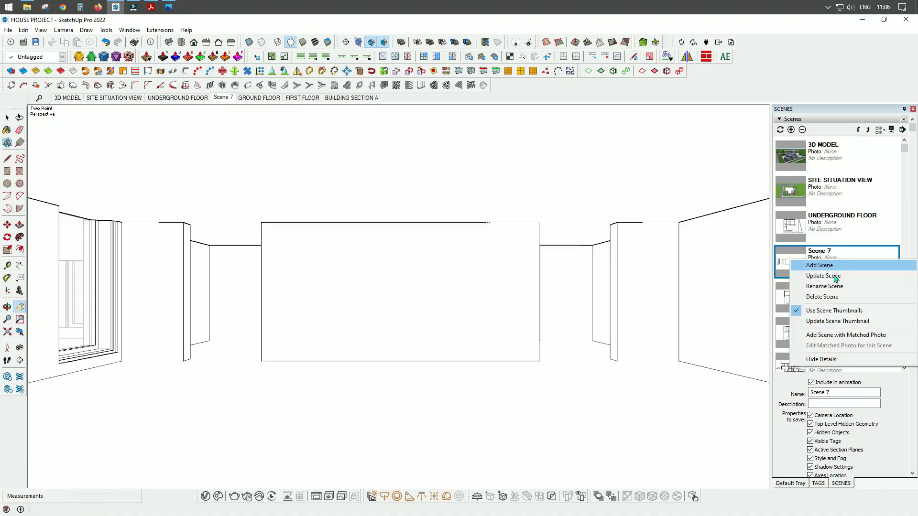
click(835, 288)
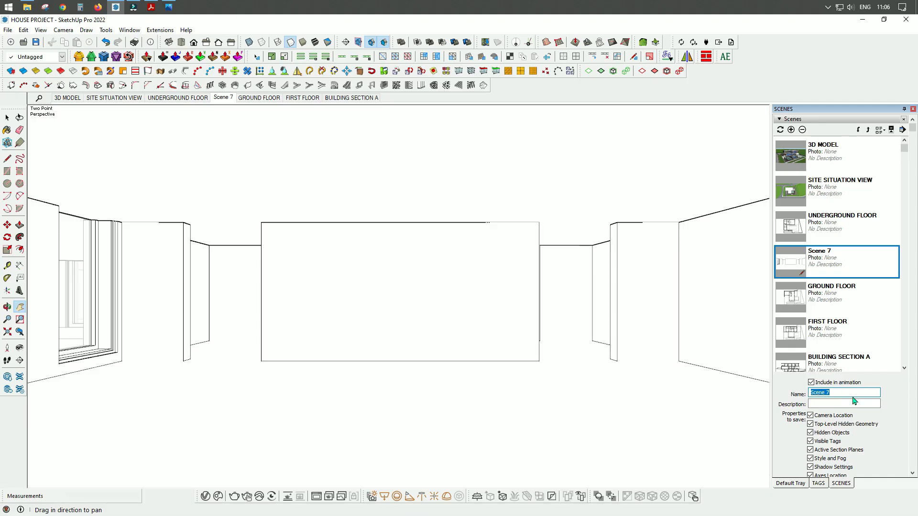
text(01_MASTER BEDROOM)
key(Return)
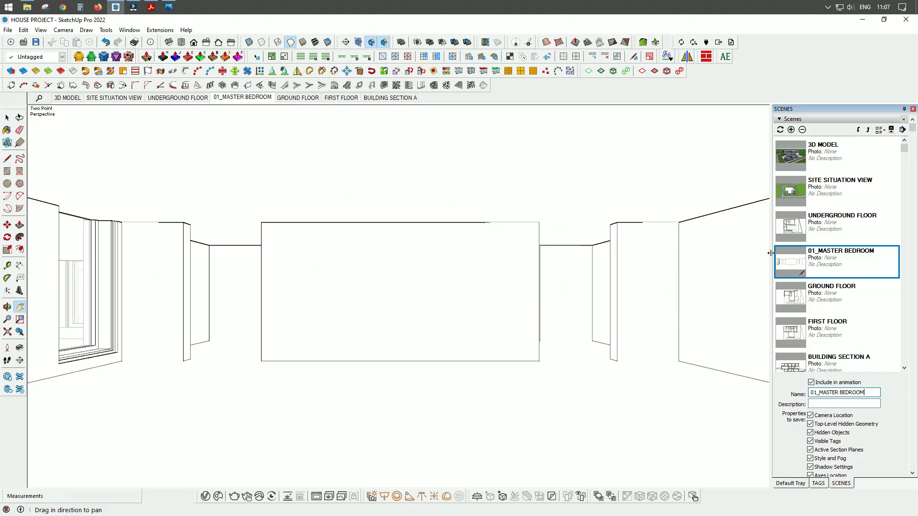
Apply the in-model style MY STYLE to the master bedroom view and open the style's face settings
click(824, 484)
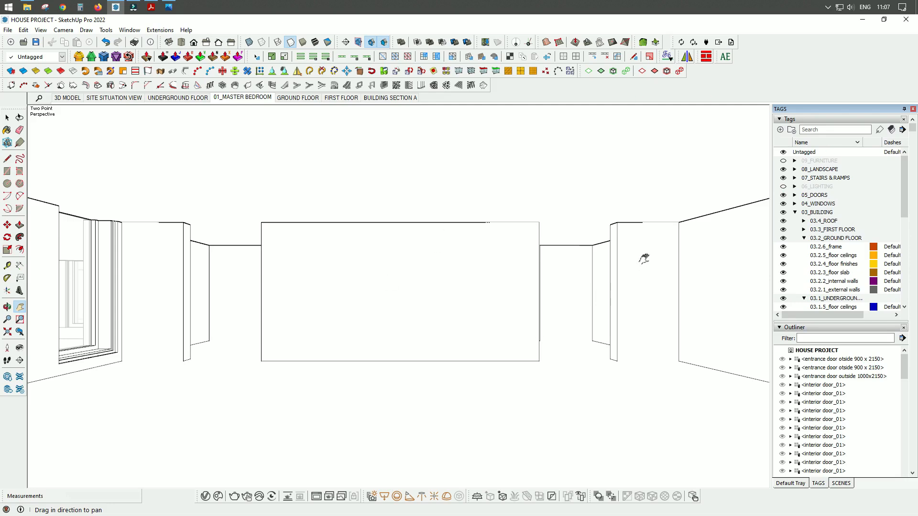
click(796, 484)
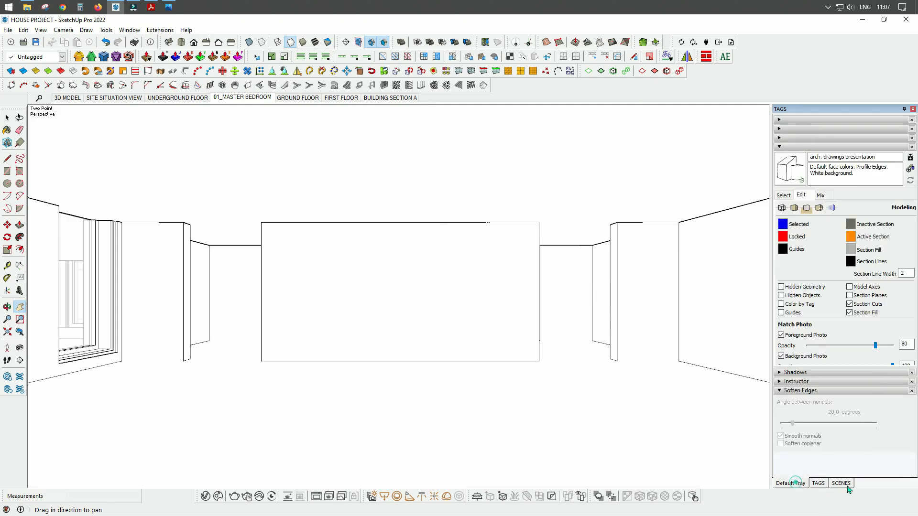
click(781, 147)
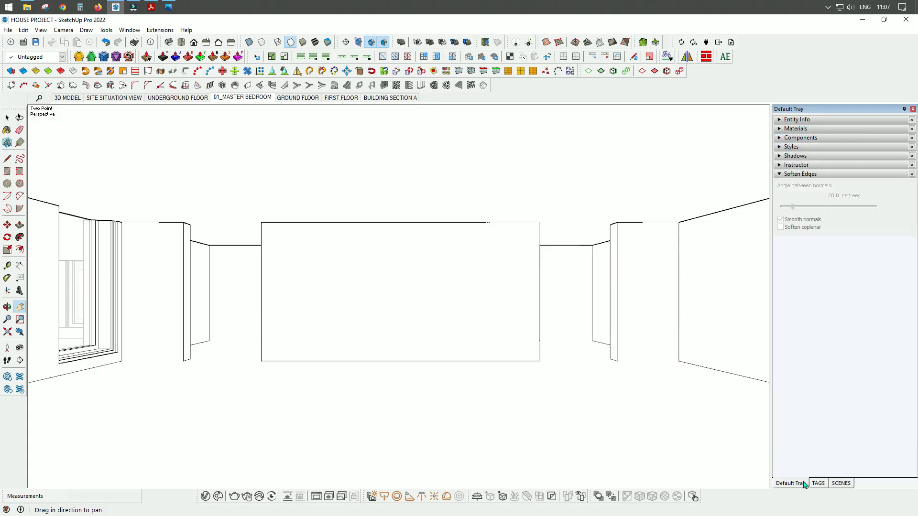
click(780, 148)
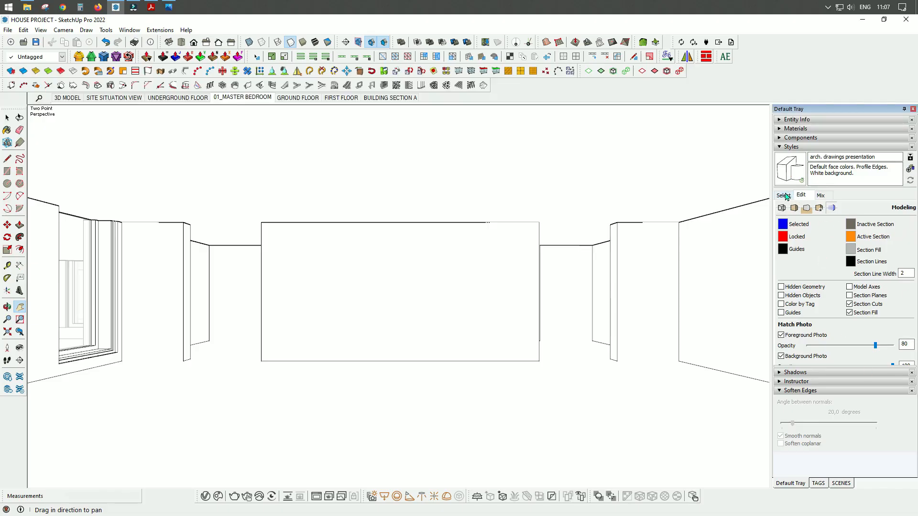
click(784, 195)
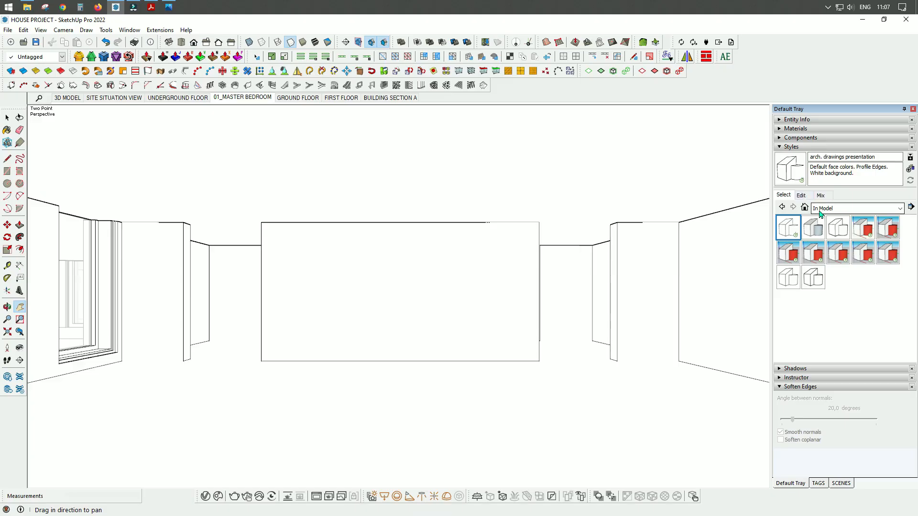
click(899, 211)
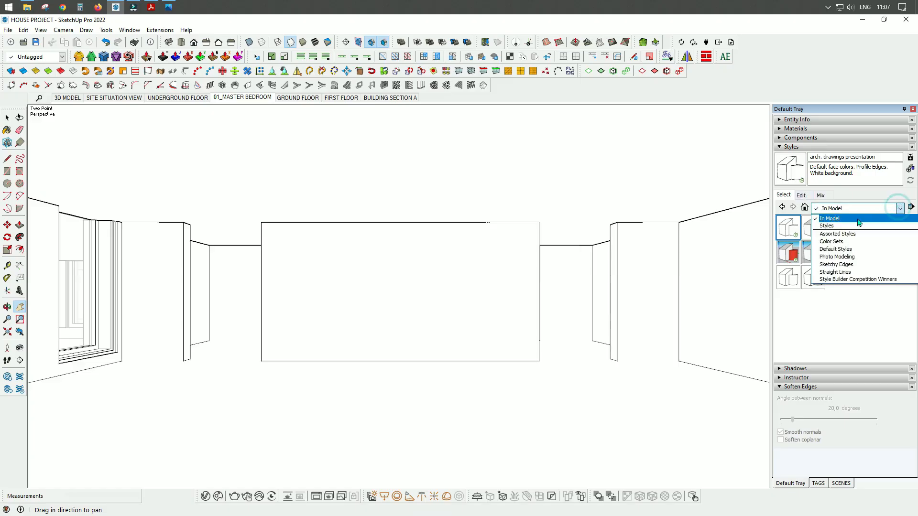
click(841, 220)
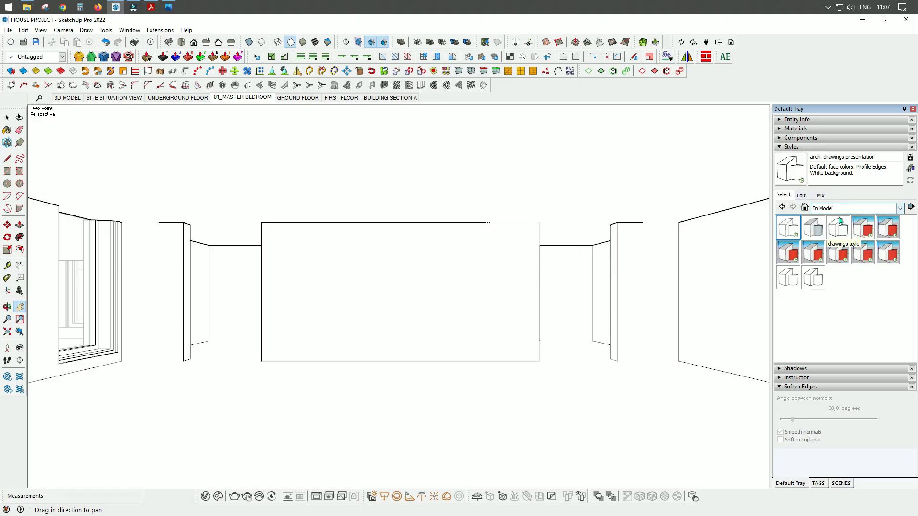
click(868, 230)
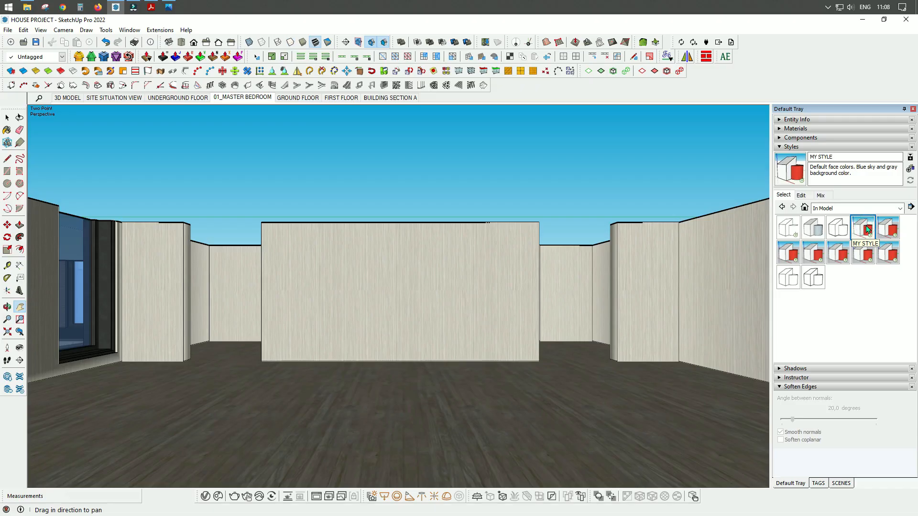
click(802, 196)
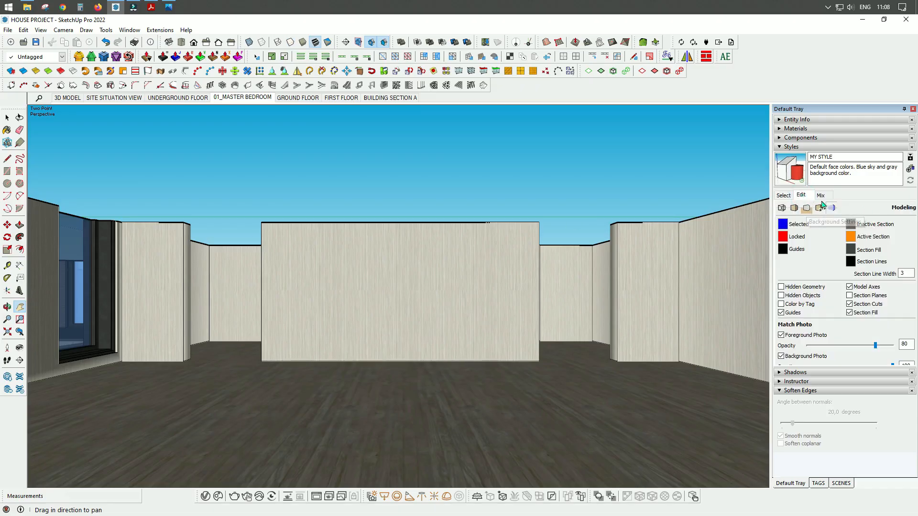
click(795, 209)
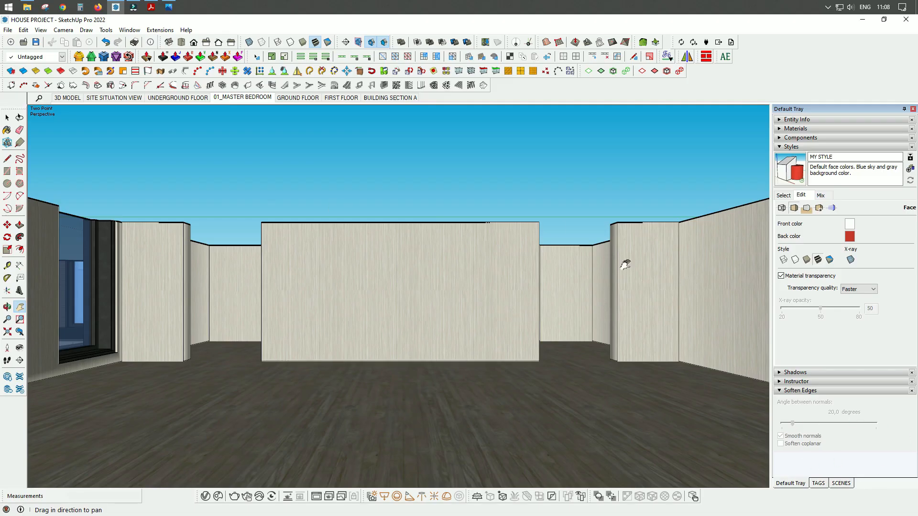
Make the 06_LIGHTING tag visible in the master bedroom view
click(819, 484)
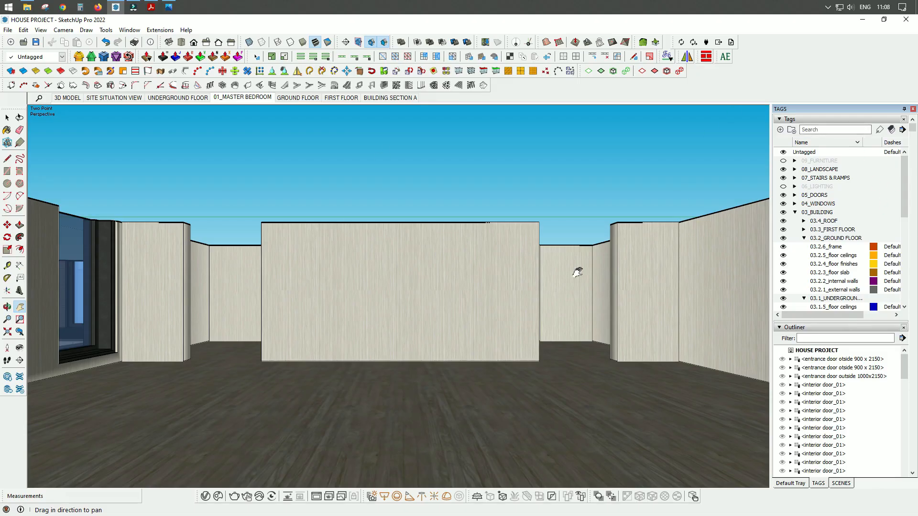
click(783, 187)
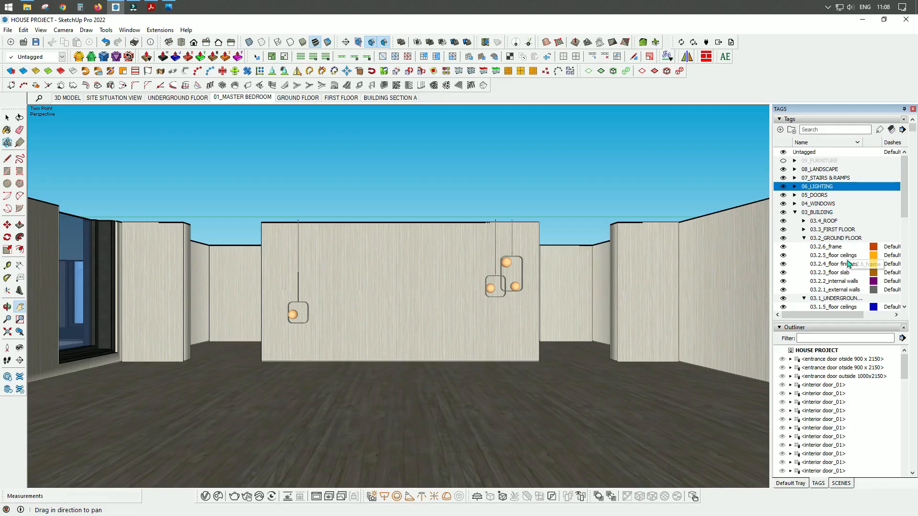
click(784, 259)
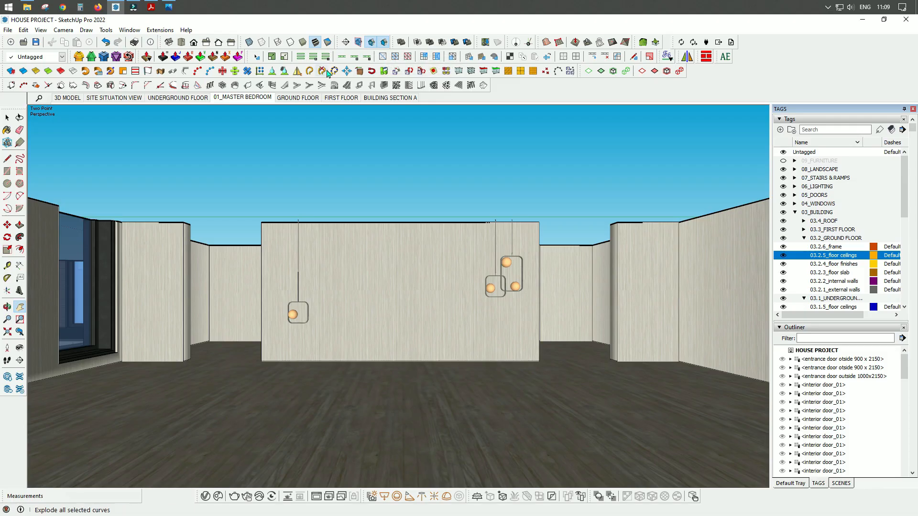
Turn off section cuts and section fill, and make the 09_FURNITURE tag visible
click(371, 42)
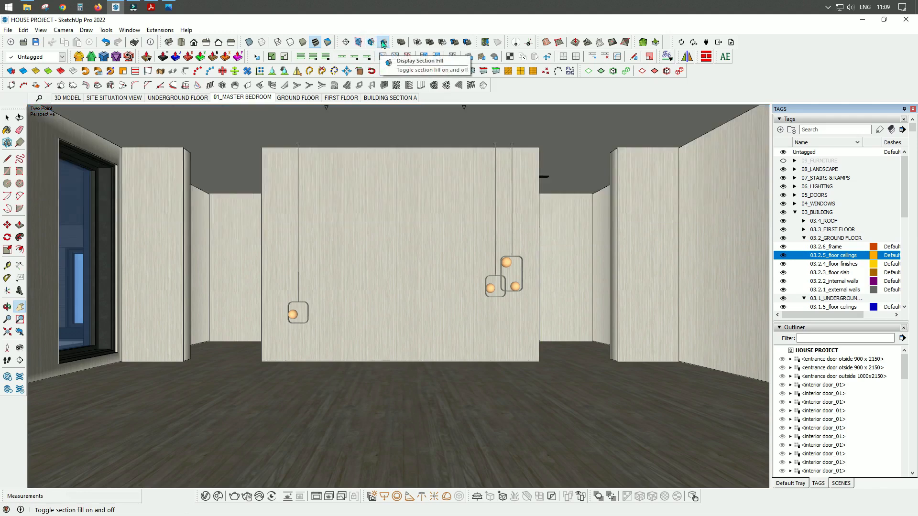
click(383, 43)
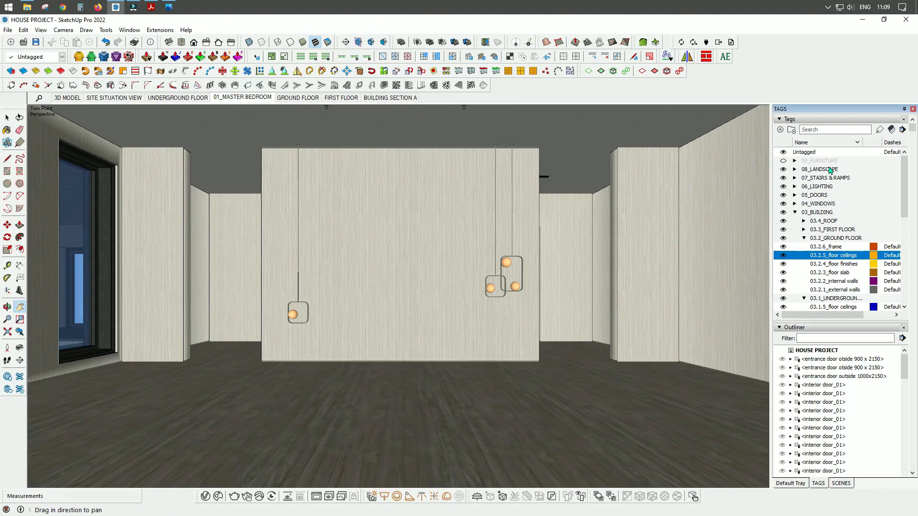
click(784, 162)
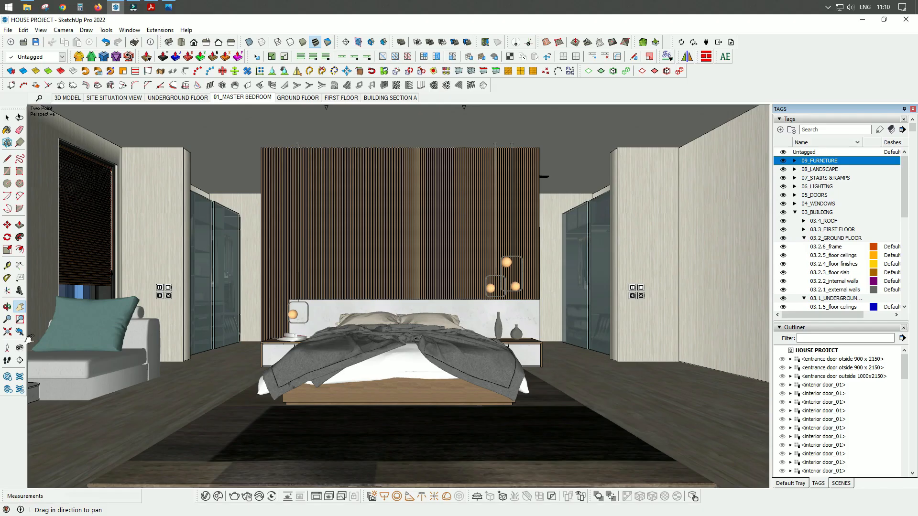
Try a 60-degree field of view and reframe the camera on the bed and slatted wall
click(7, 319)
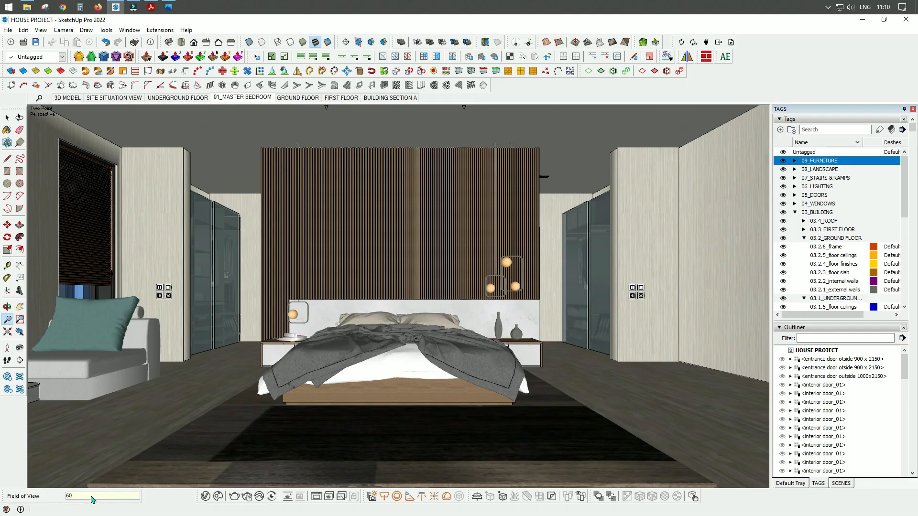
key(Return)
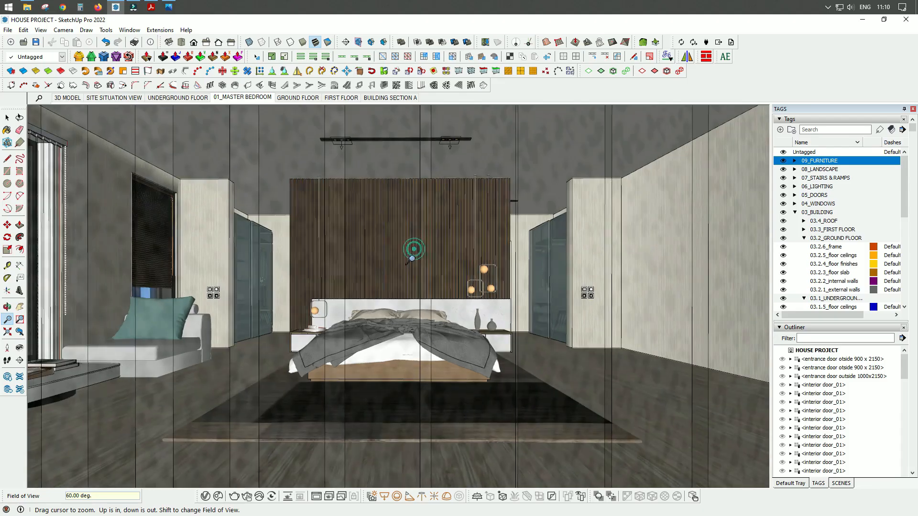
scroll(421, 282, up, 3)
scroll(421, 283, down, 3)
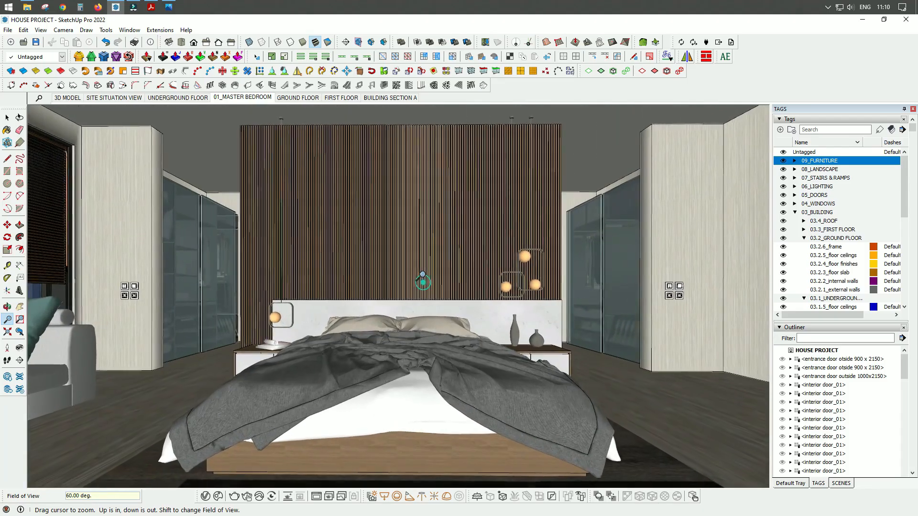
drag(424, 305, 426, 306)
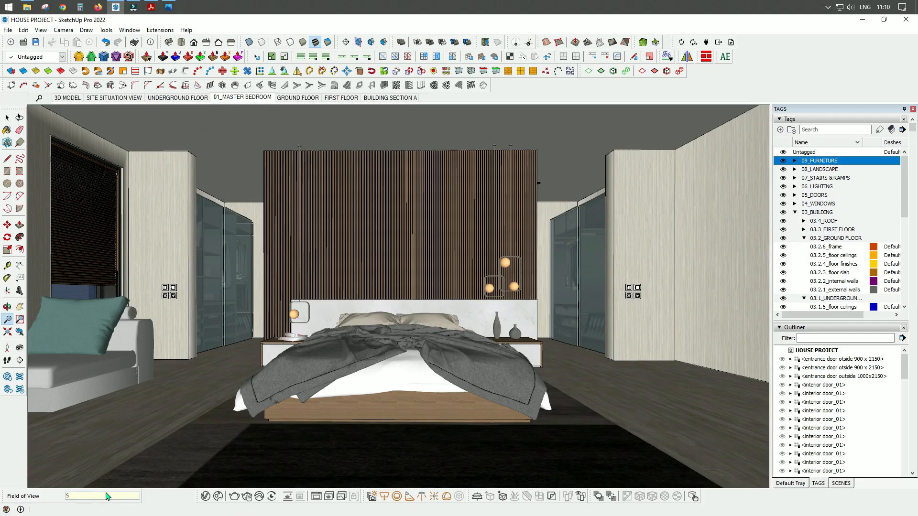
Try fields of view of 55 and 50 degrees, adjusting the camera distance to the bed after each
click(107, 497)
text(55)
key(Return)
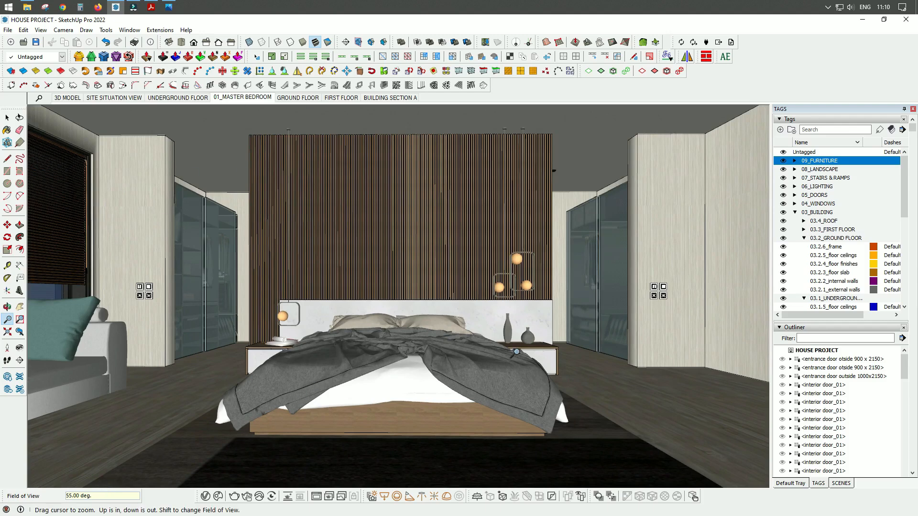
drag(466, 287, 469, 317)
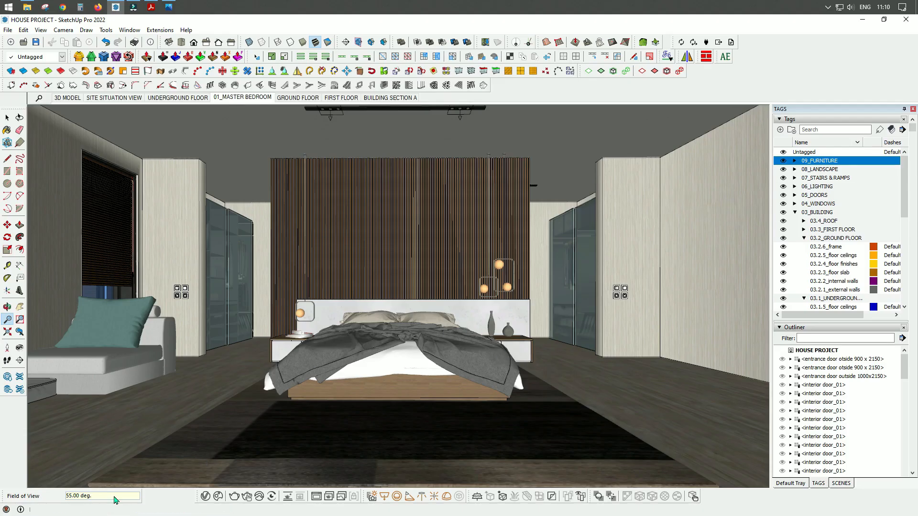
text(50)
key(Return)
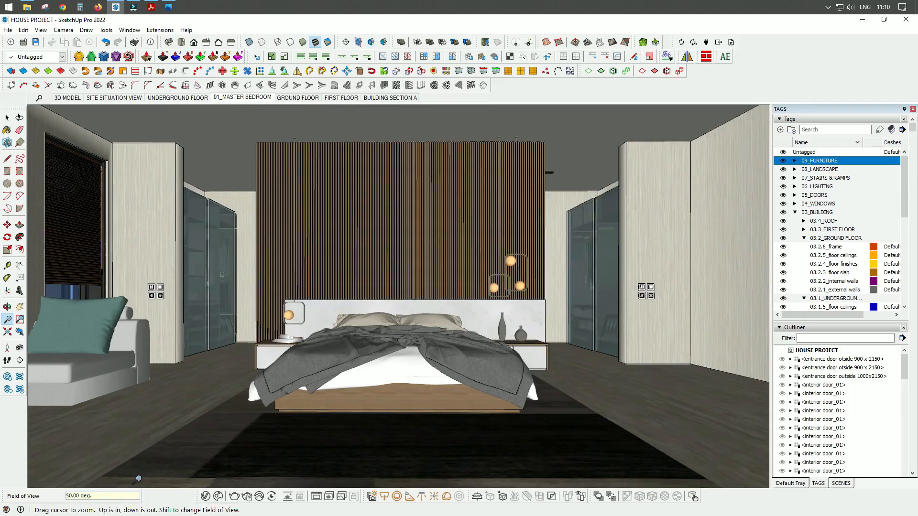
drag(407, 272, 414, 254)
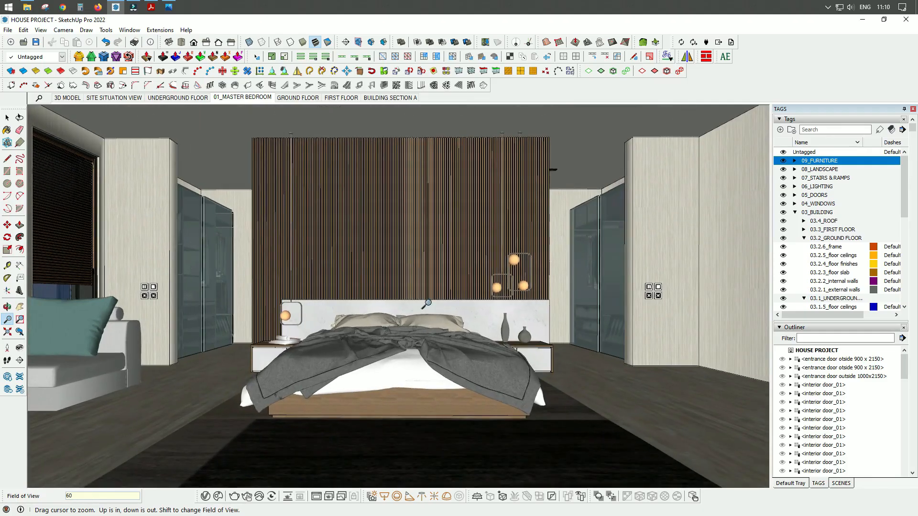
Move the camera closer to the bed at a 60-degree field of view and settle on 55 degrees
text(60)
key(Return)
drag(421, 248, 431, 241)
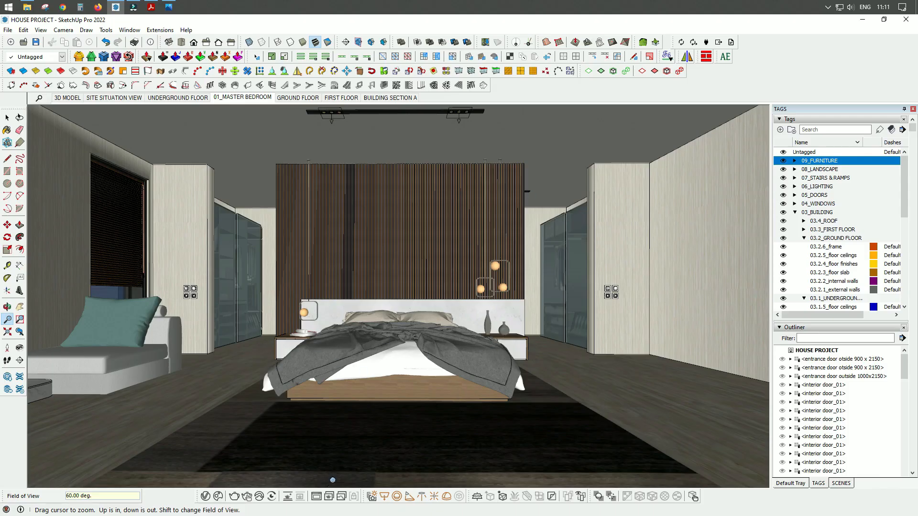
click(103, 499)
text(5)
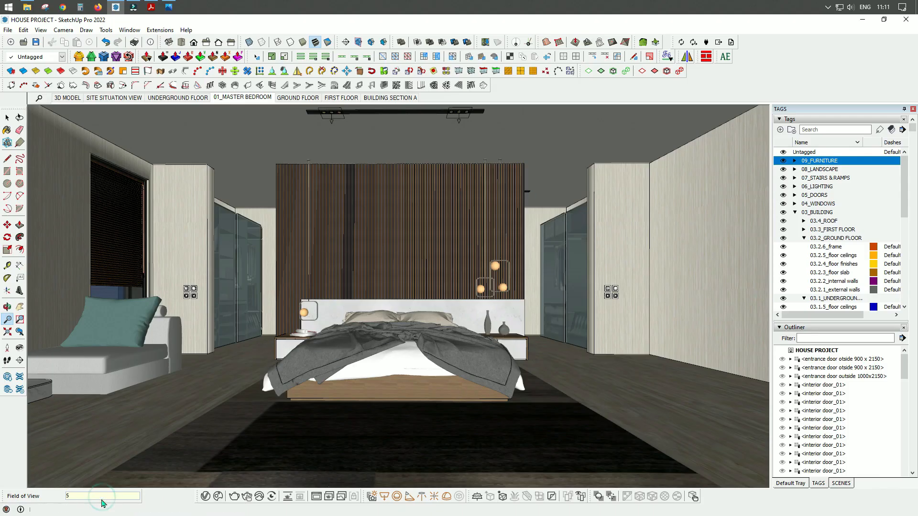
text(5)
key(Return)
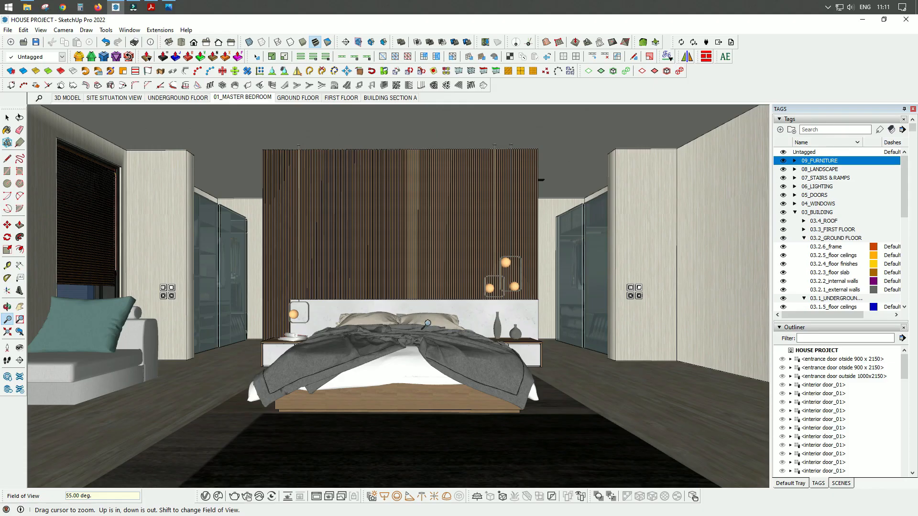
Set the camera's eye height to 1500 mm and move the view slightly closer to the bed
click(20, 349)
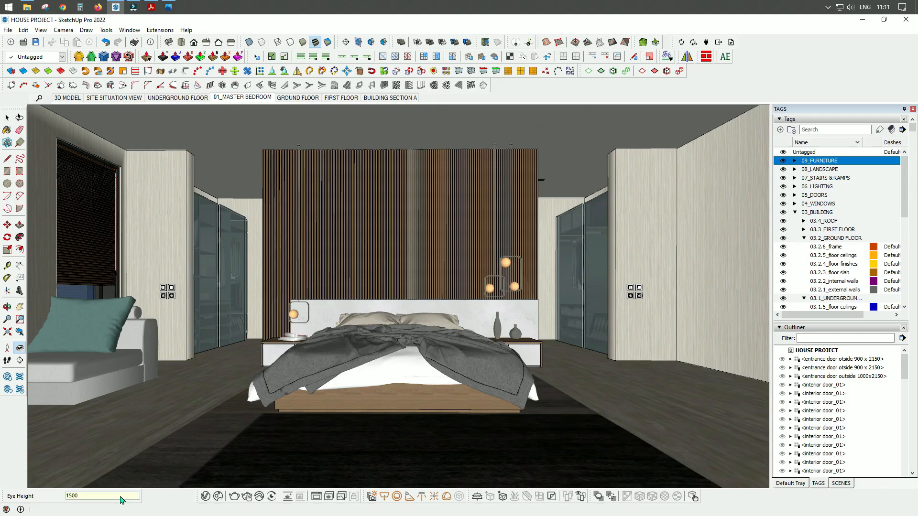
key(Return)
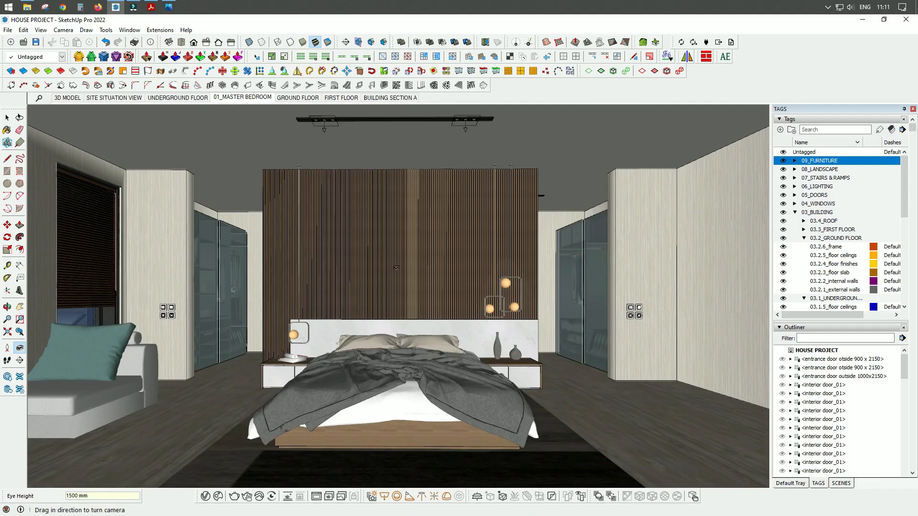
click(7, 320)
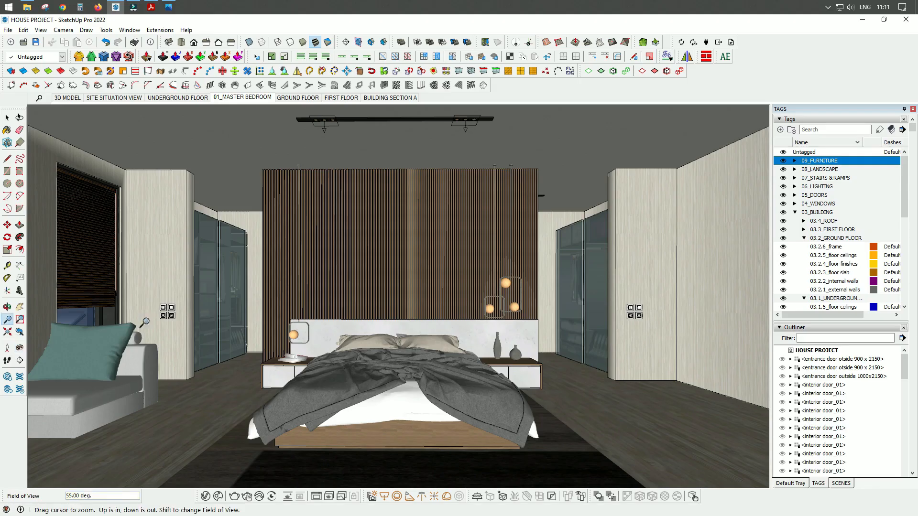
drag(432, 270, 437, 262)
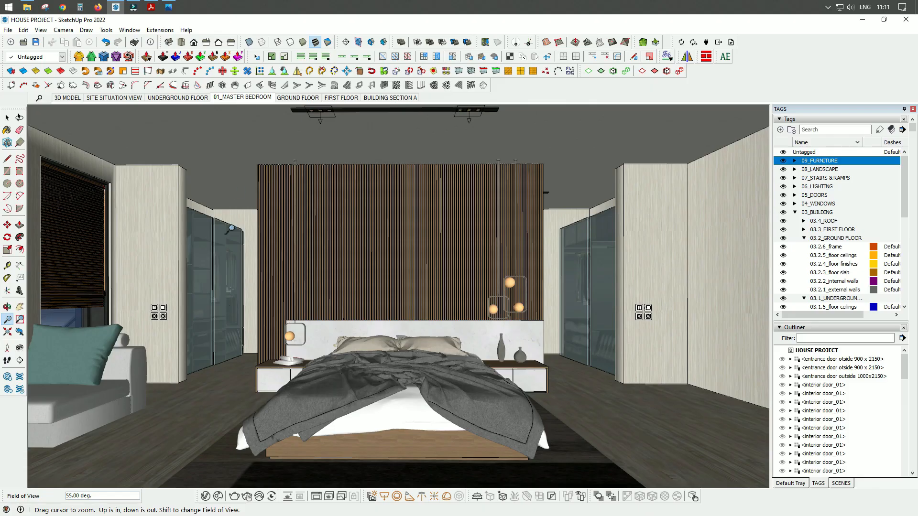
click(7, 117)
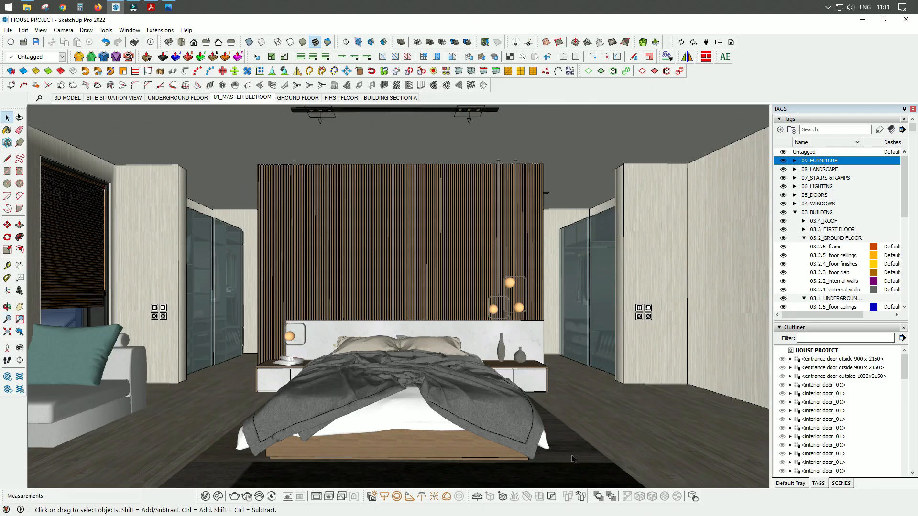
Update the 01_MASTER BEDROOM scene with all properties, keep the style changes as a new style, and save the model
click(840, 484)
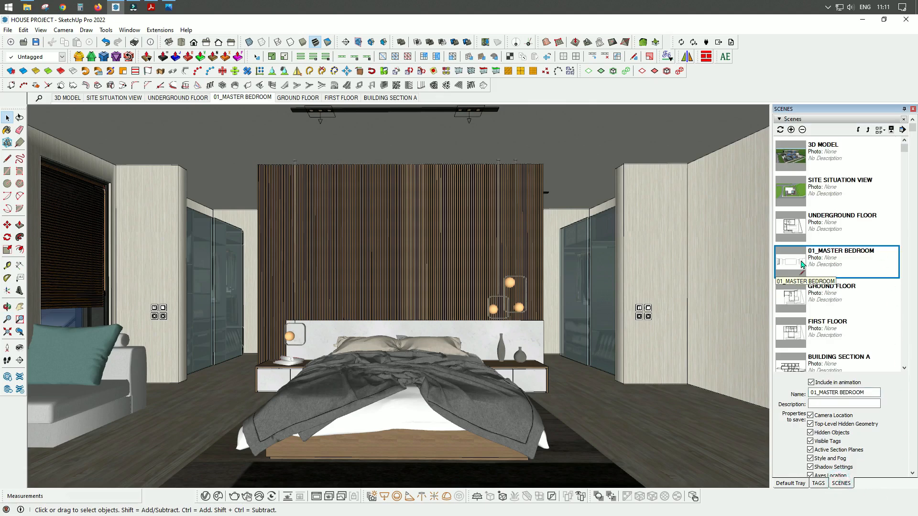
right_click(822, 264)
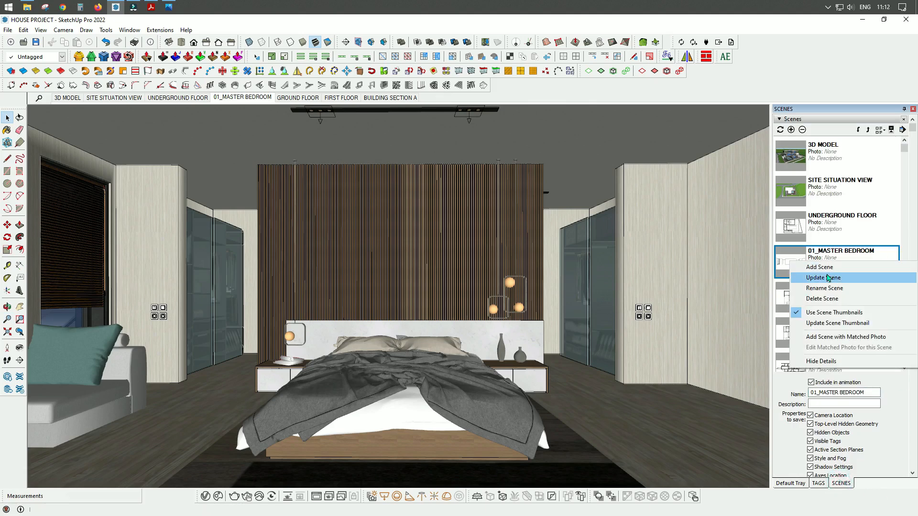
click(830, 279)
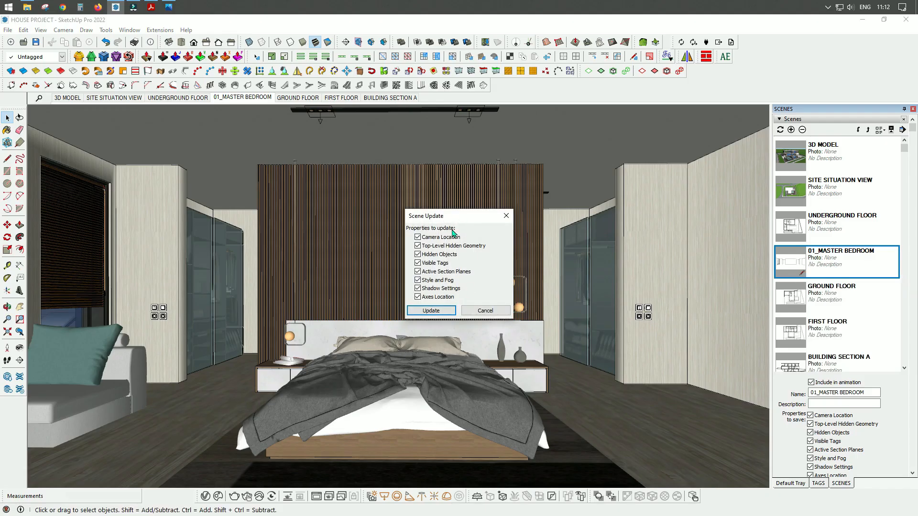
click(442, 312)
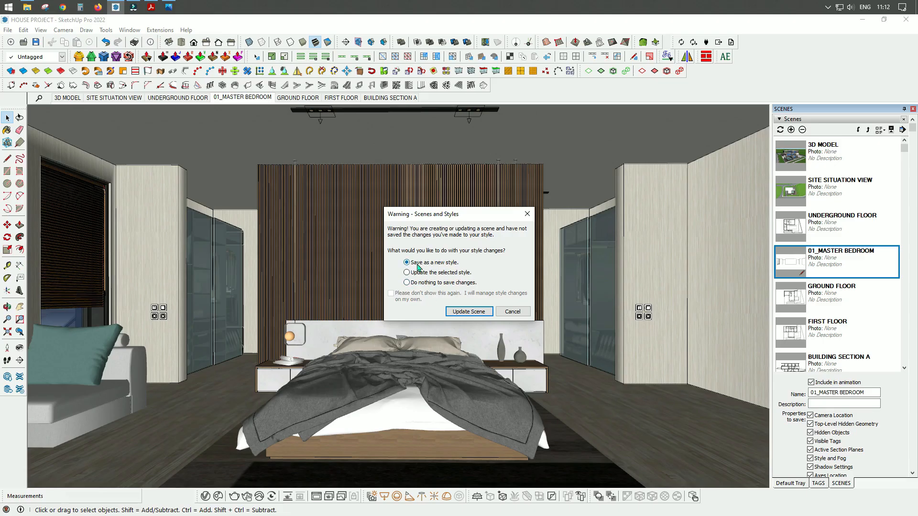
click(475, 313)
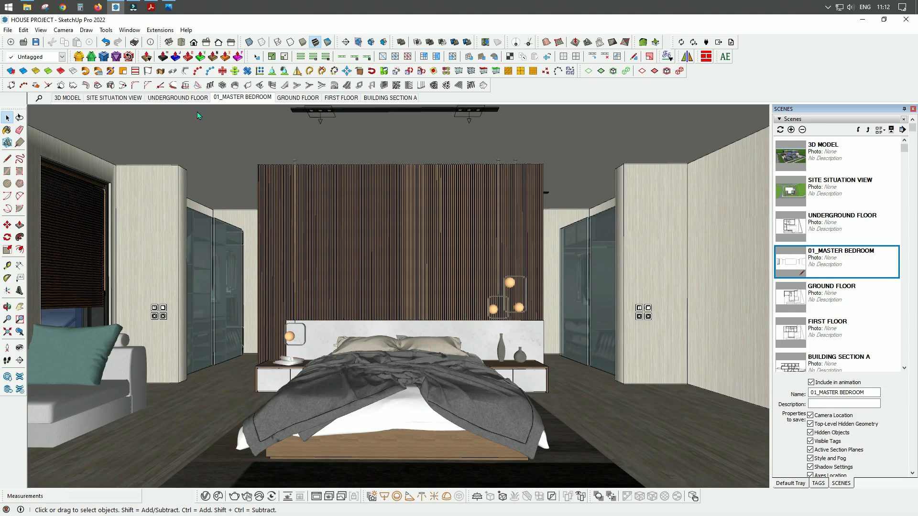
click(35, 45)
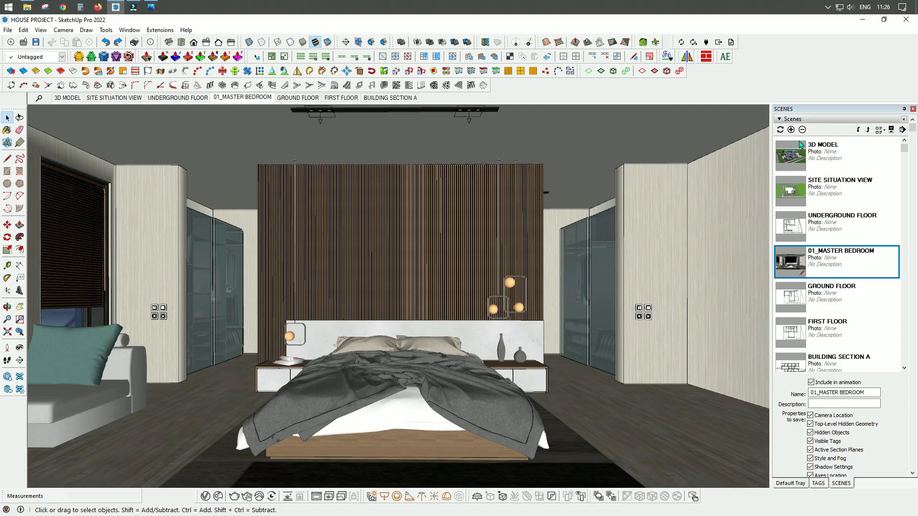
Move the 01_MASTER BEDROOM scene up to directly after 3D MODEL and switch to the 3D MODEL scene
click(868, 131)
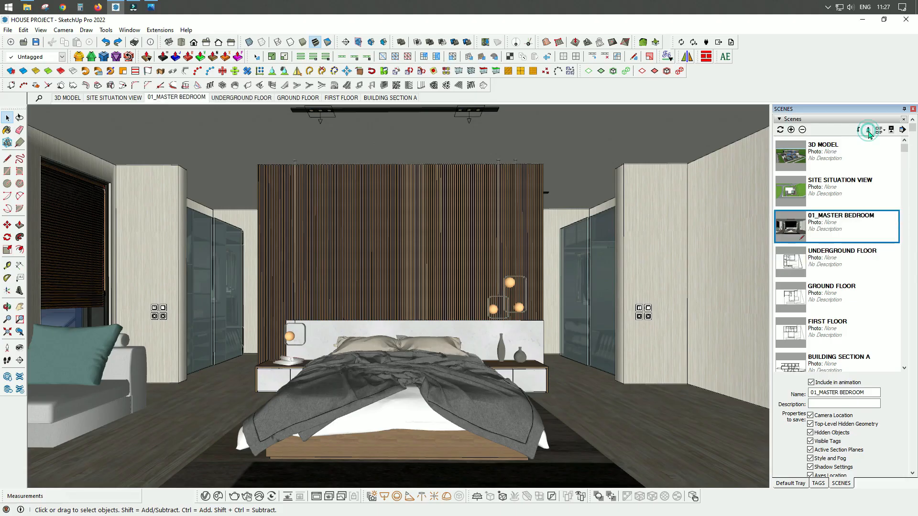
click(869, 131)
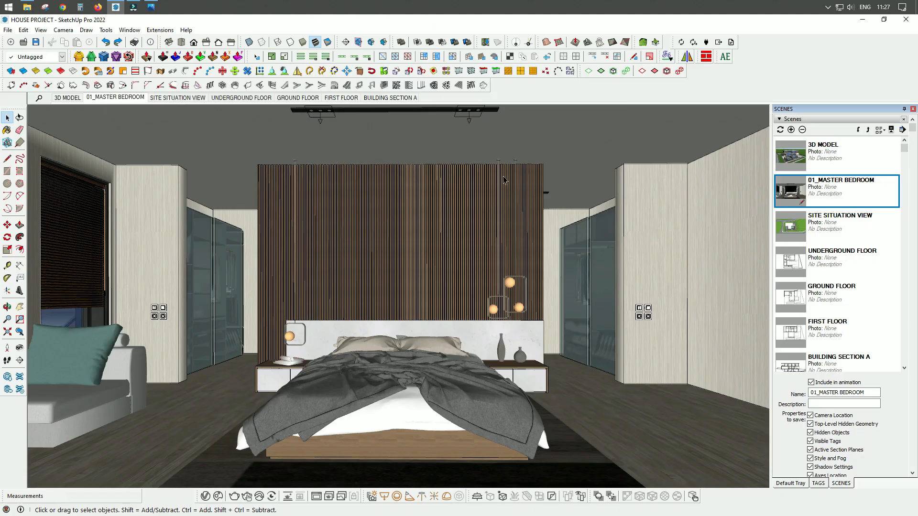
click(804, 154)
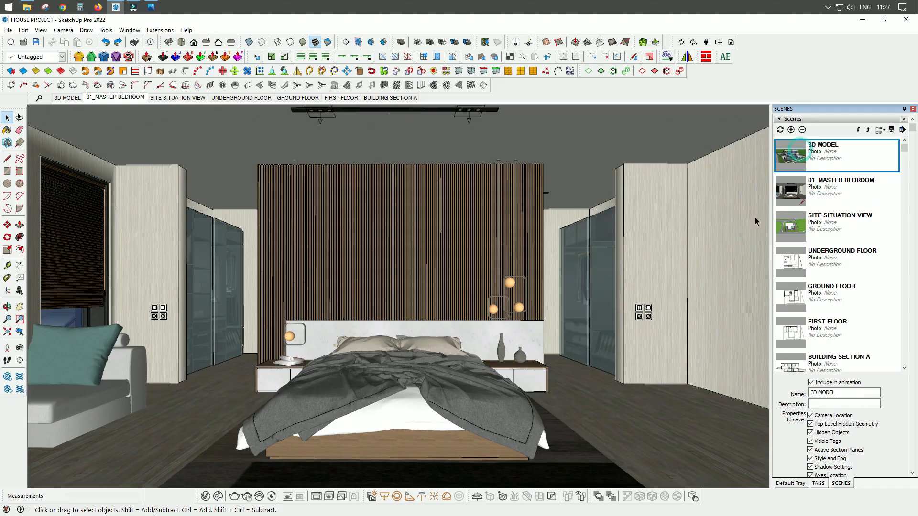
click(67, 98)
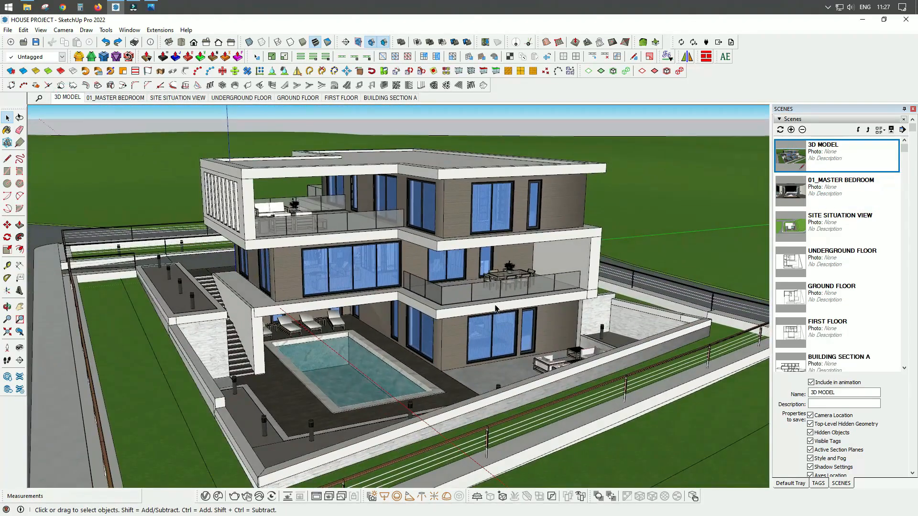
Place a section plane on the ground floor's end wall, beside the outdoor stairs
click(19, 362)
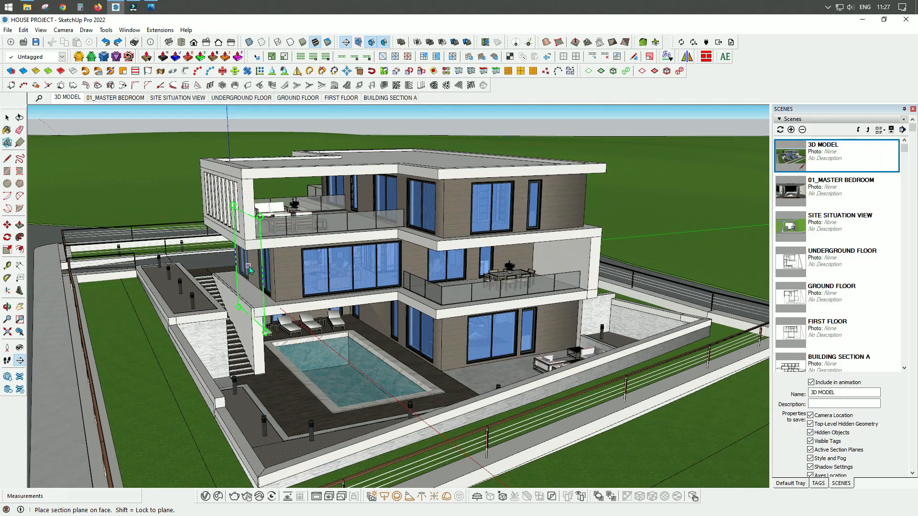
scroll(253, 265, up, 3)
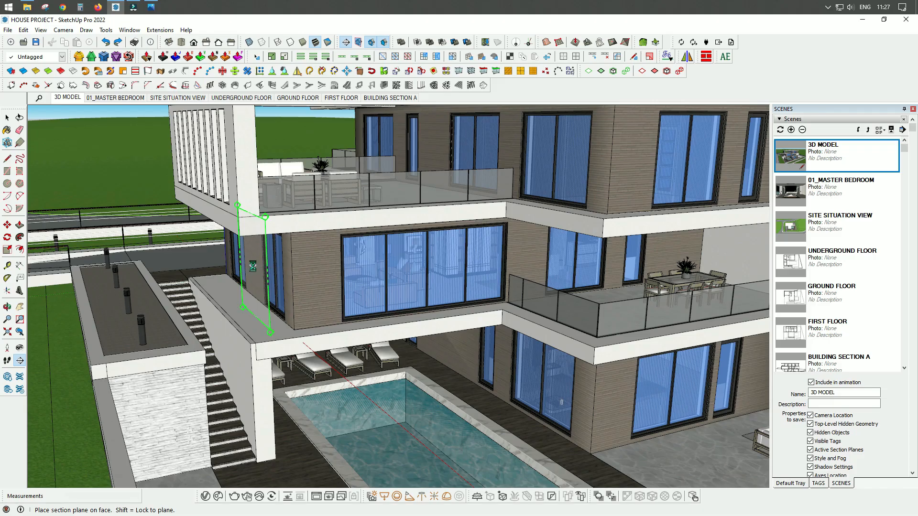
click(253, 266)
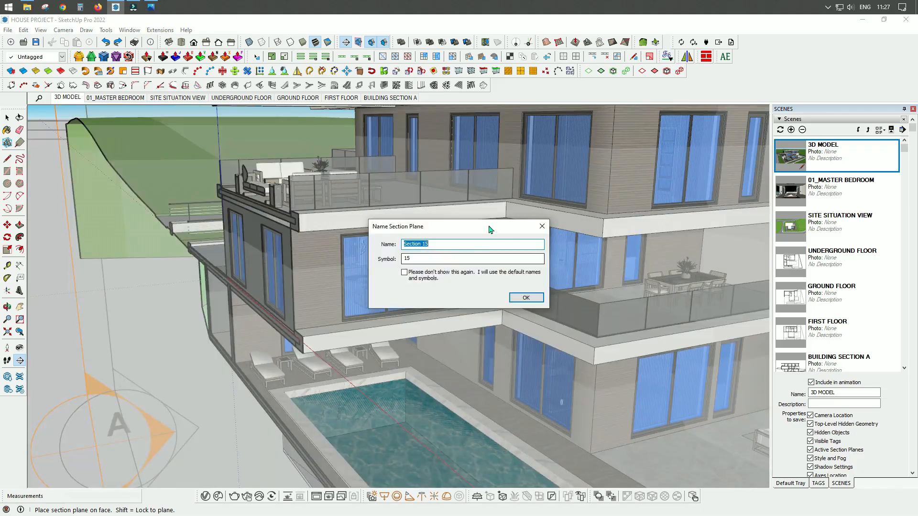
Name the new section plane "01. Section living room scene" with the symbol LV
click(450, 242)
drag(424, 241, 420, 241)
double_click(418, 258)
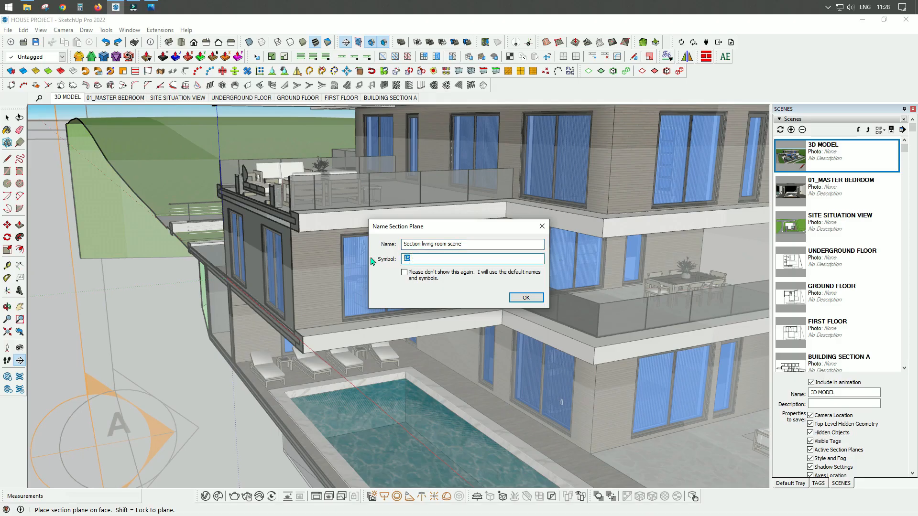
text(LV)
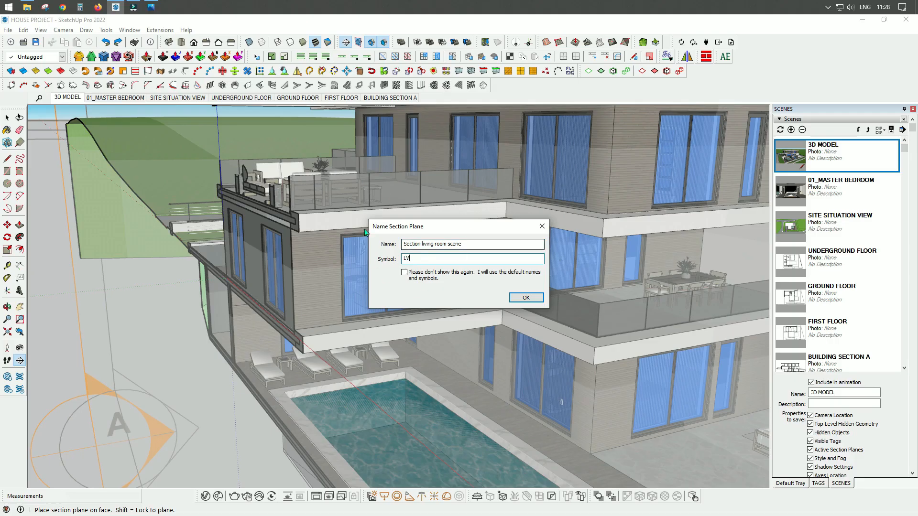
click(406, 245)
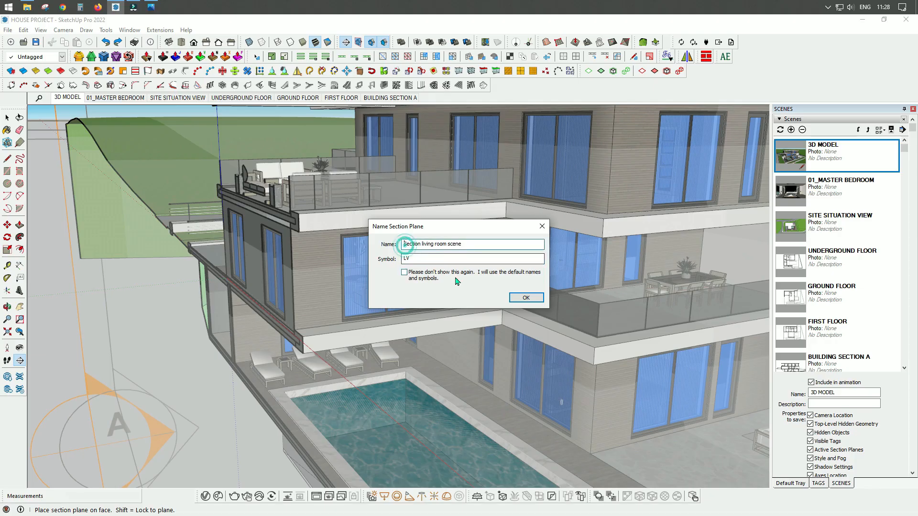
text(01)
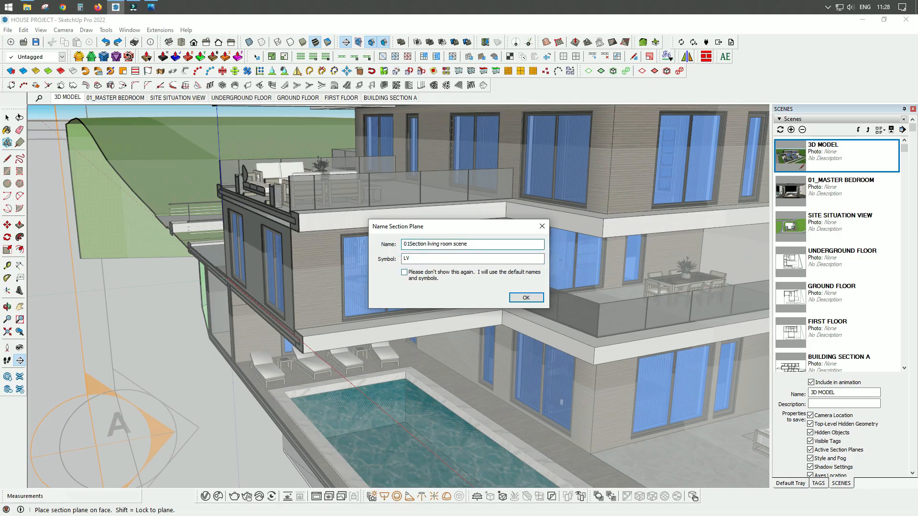
text(.)
click(526, 298)
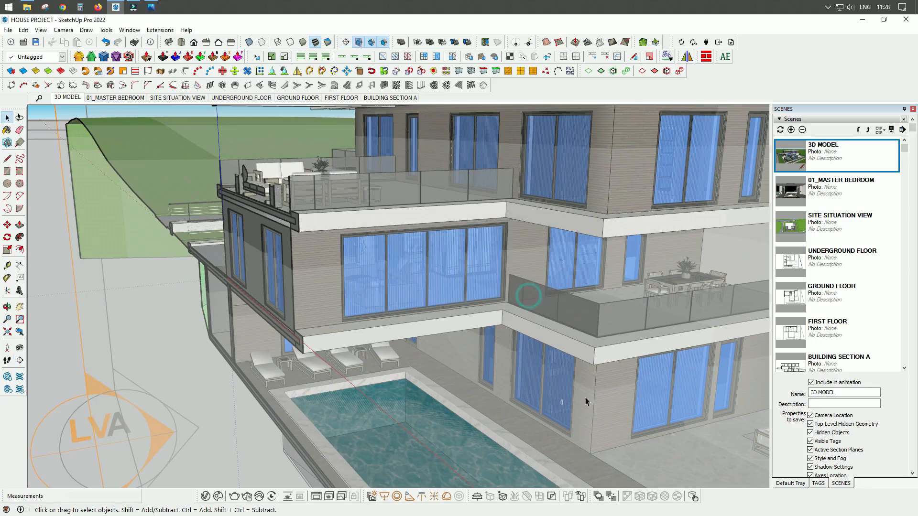
Select the LV section plane and move it inward past the end wall into the living room, finishing with a shift of about 825 mm
click(818, 484)
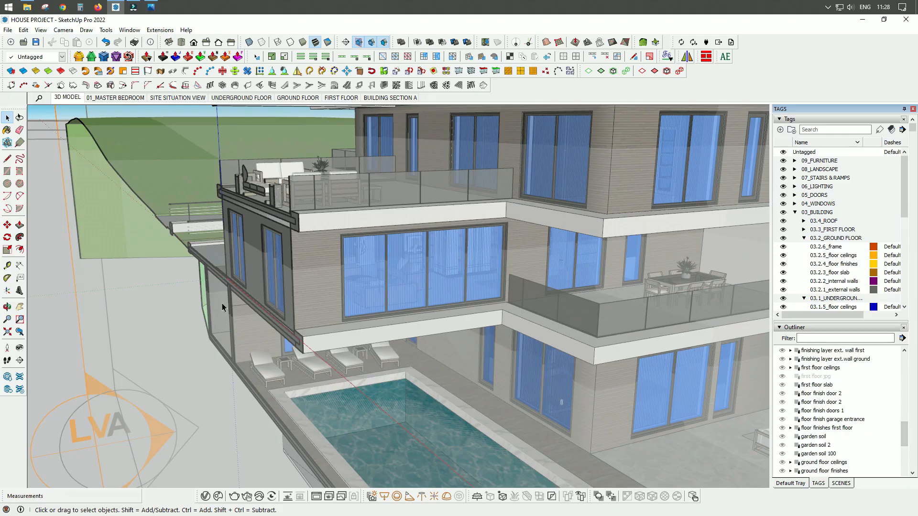
click(82, 354)
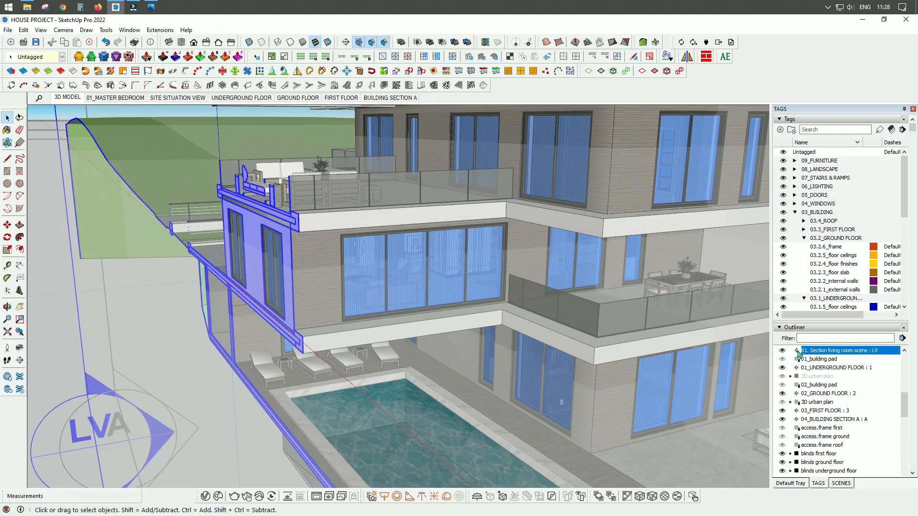
scroll(799, 353, up, 2)
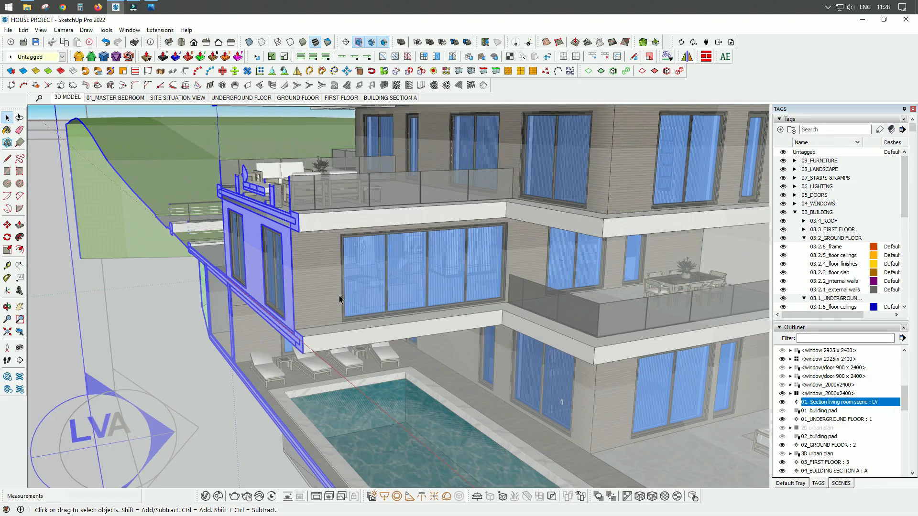
key(m)
click(93, 347)
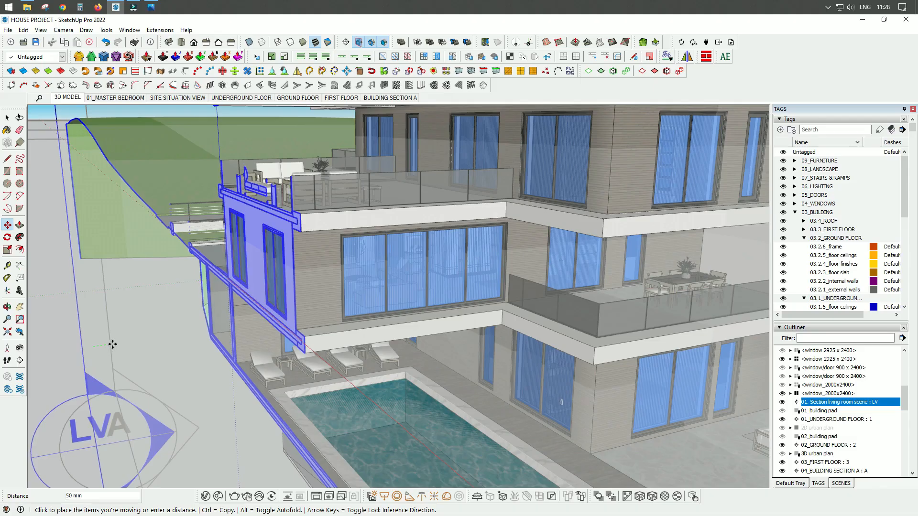
click(197, 329)
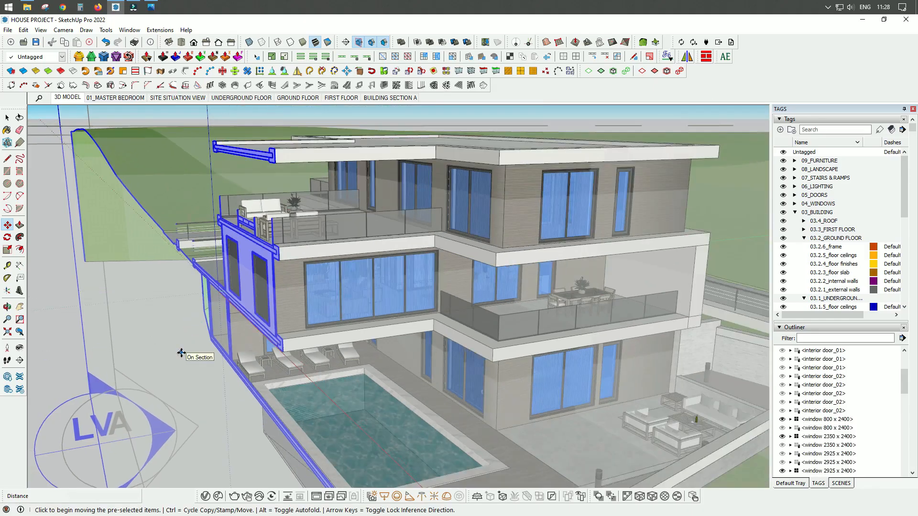
middle_drag(181, 352, 127, 371)
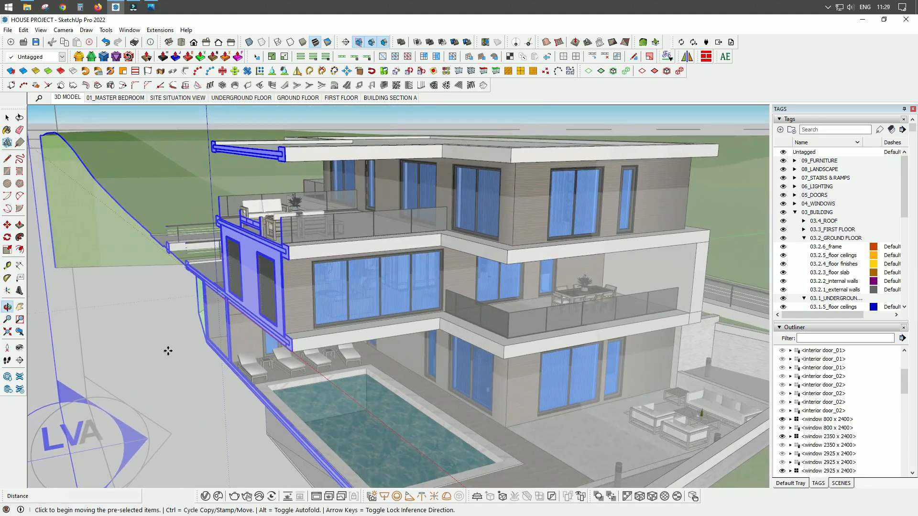
click(100, 370)
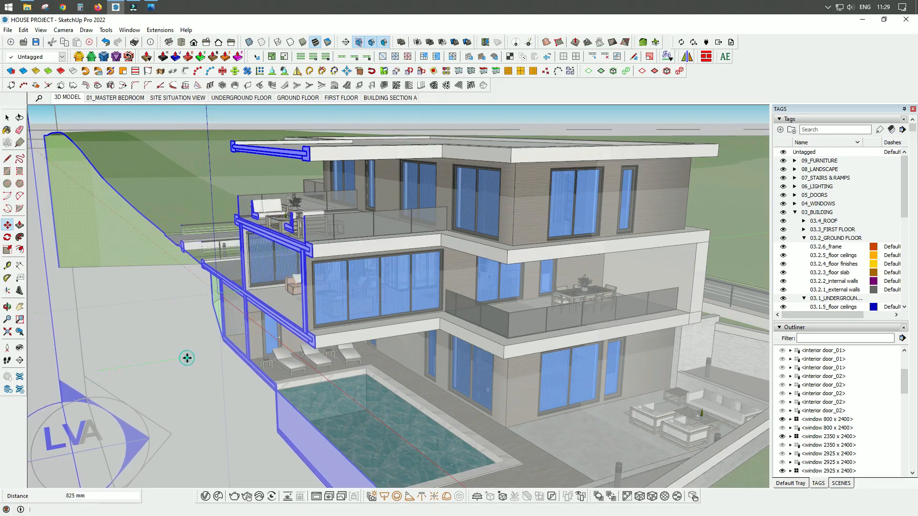
click(186, 359)
Find "01. Section living room scene" in the Outliner and align the view to its section plane
scroll(273, 310, up, 3)
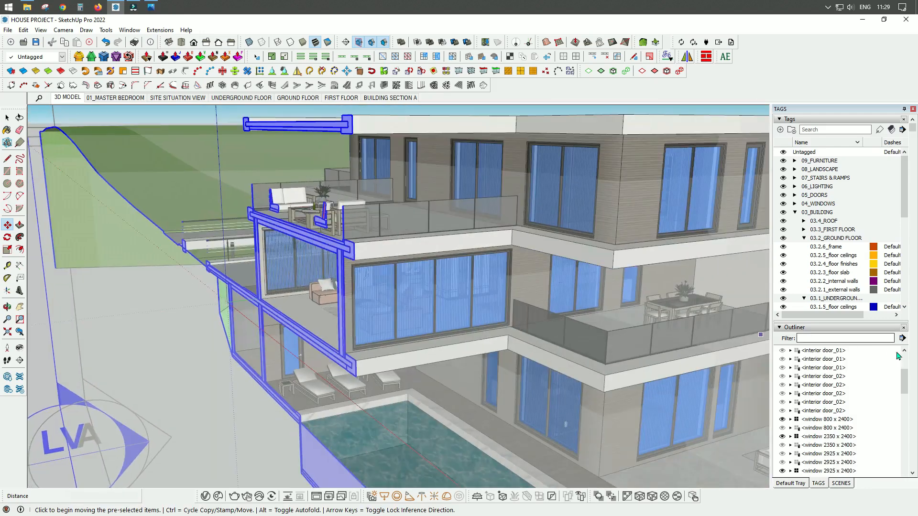
drag(904, 382, 905, 356)
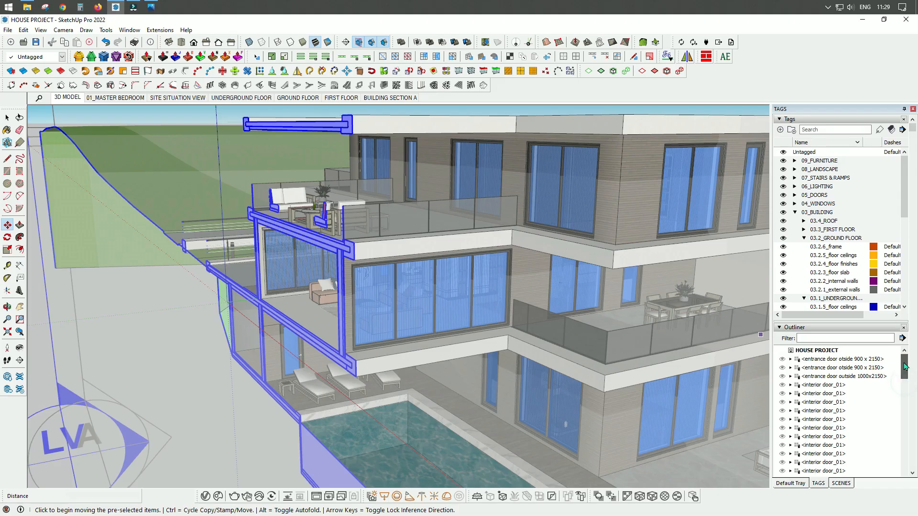
key(space)
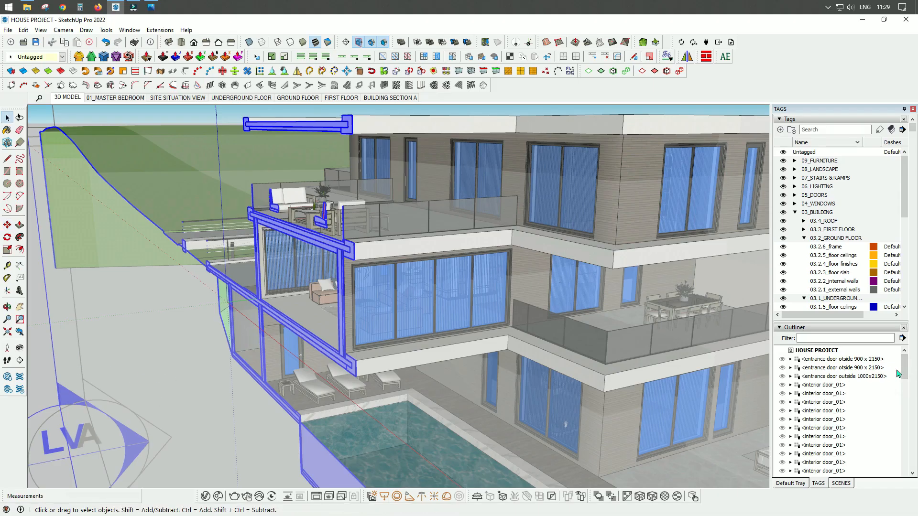
drag(904, 367, 905, 401)
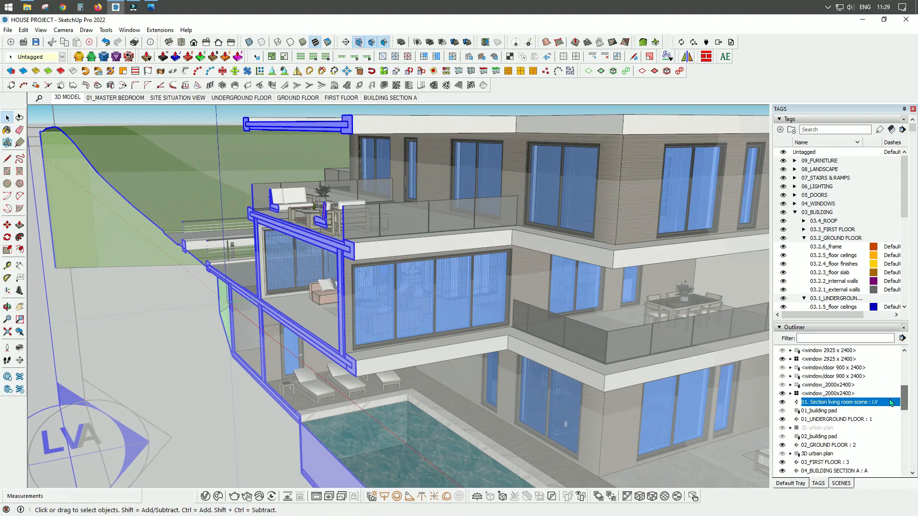
right_click(875, 403)
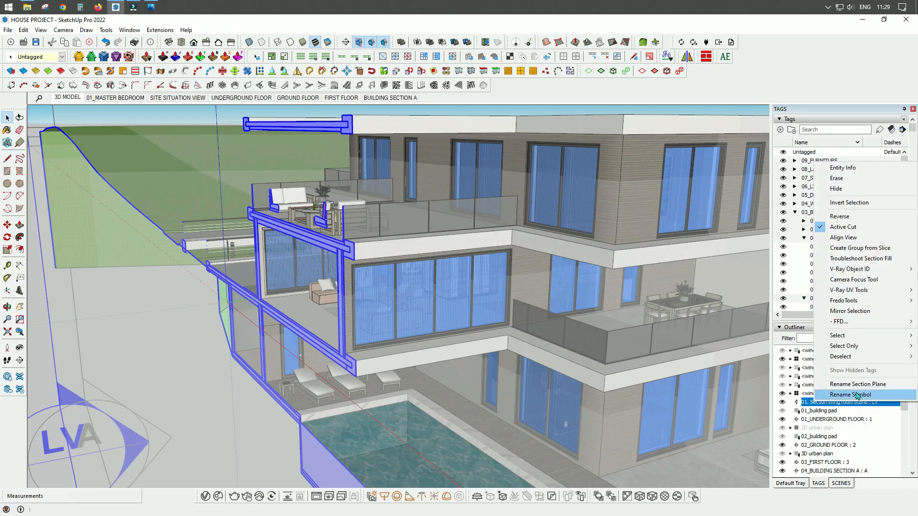
click(843, 238)
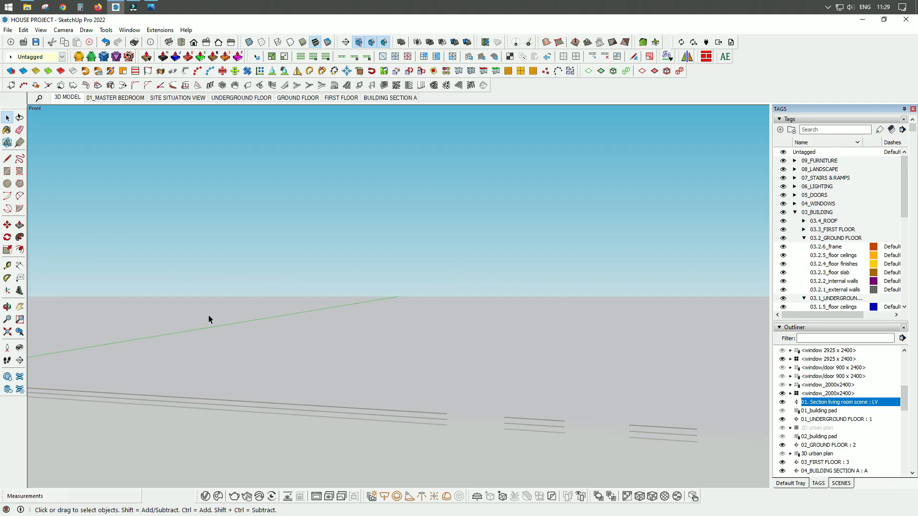
Reposition the camera to bring the whole sectioned house back into view from its cut side
click(20, 306)
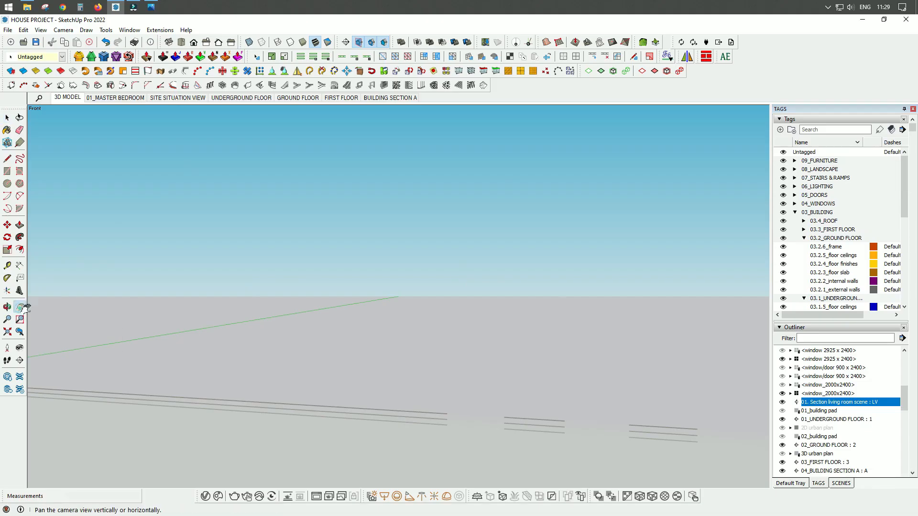
drag(221, 368, 648, 354)
drag(185, 378, 529, 367)
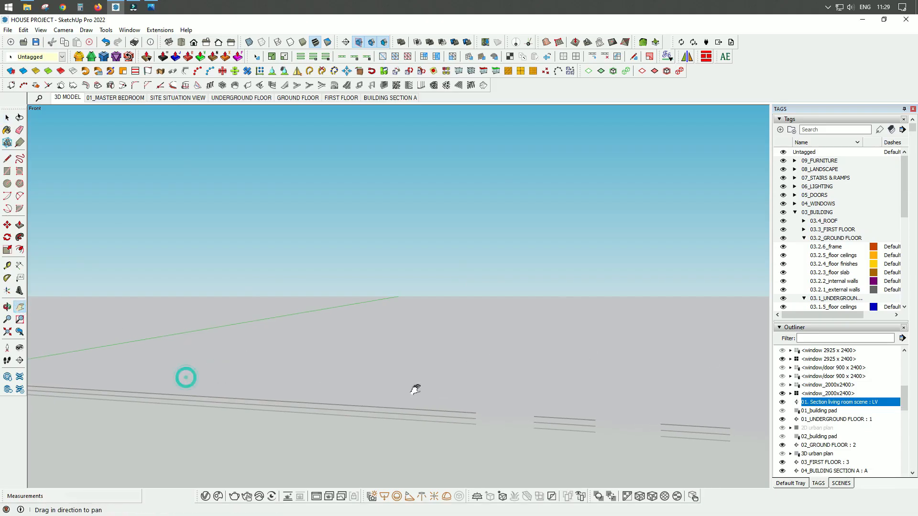
shift+middle_drag(216, 354, 662, 348)
middle_drag(462, 360, 247, 385)
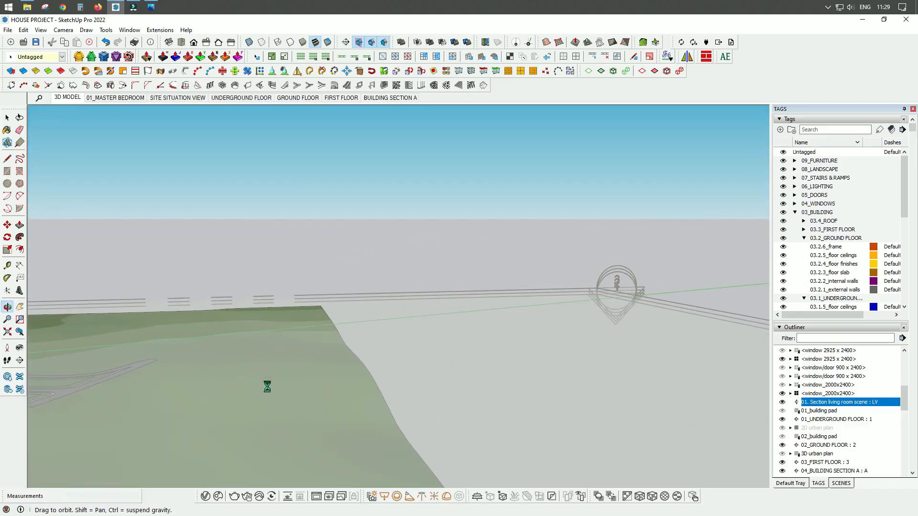
shift+middle_drag(268, 300, 422, 332)
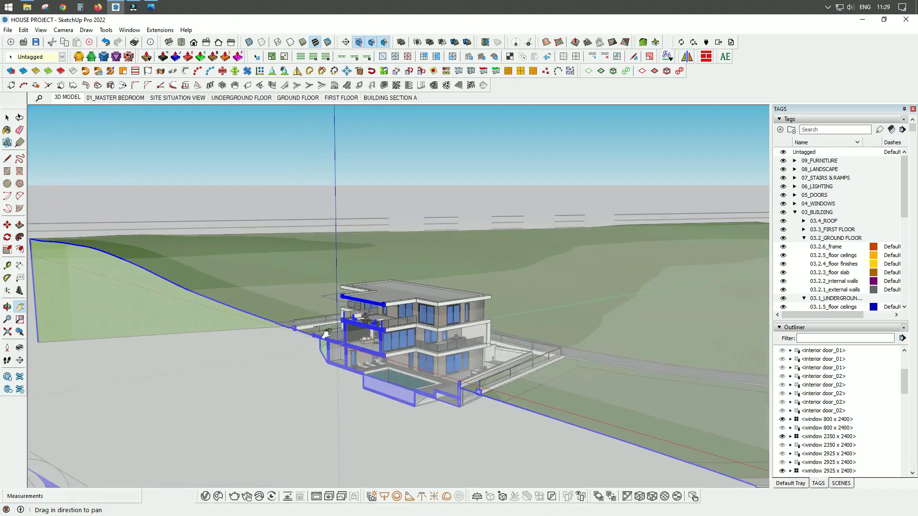
Bring the cut living room into a close, head-on view through the section and switch the camera to Two-Point Perspective
scroll(327, 334, up, 10)
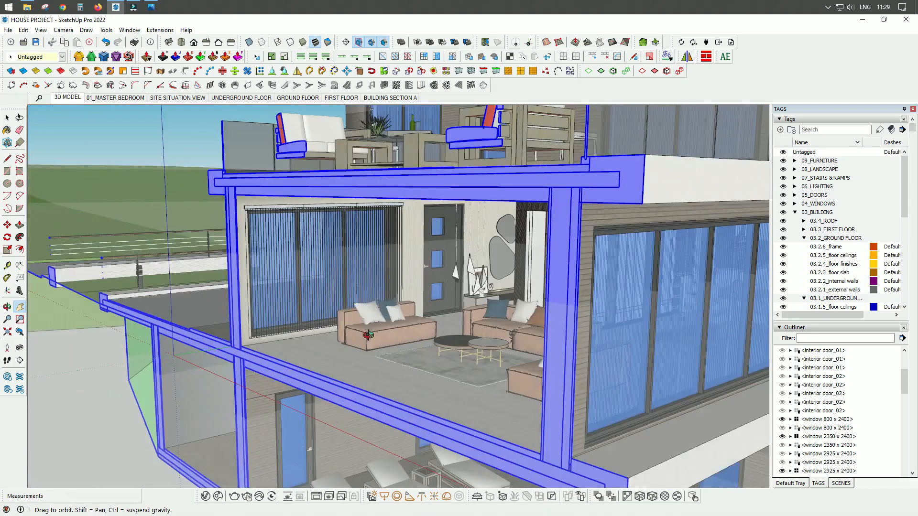
drag(368, 334, 408, 291)
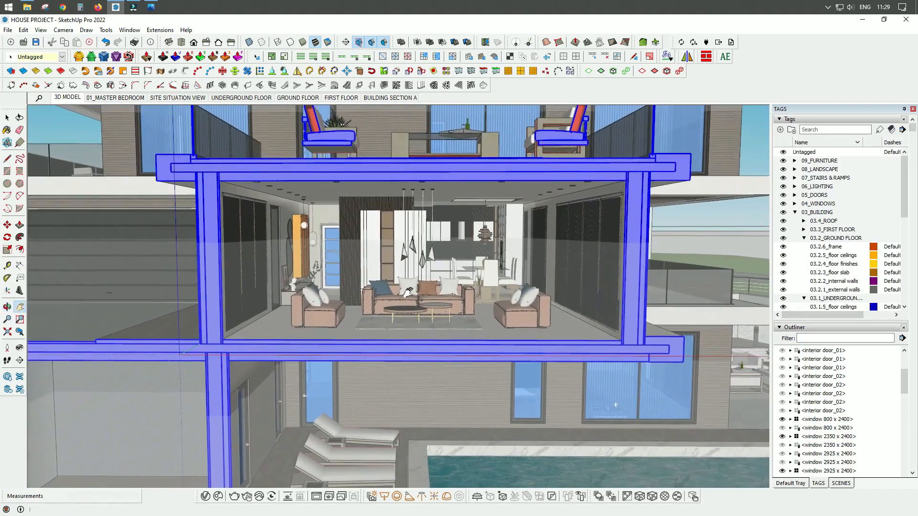
scroll(407, 292, up, 1)
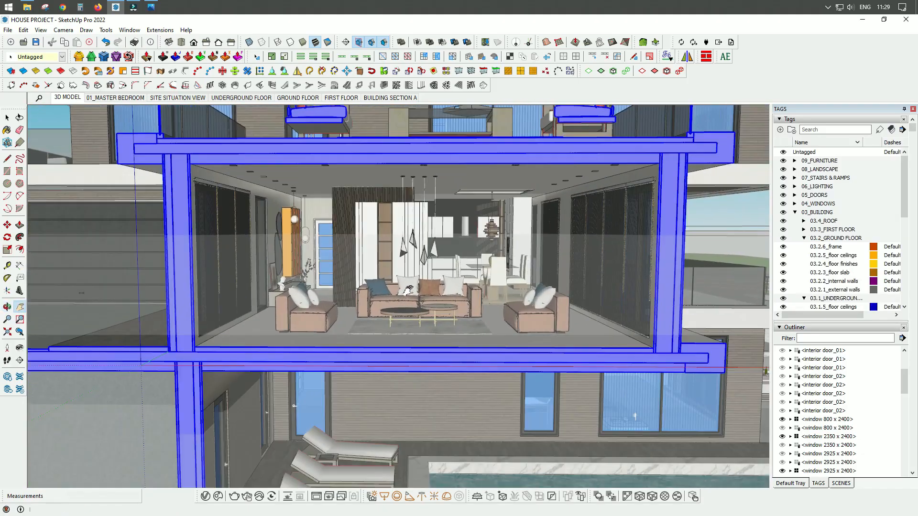
click(63, 29)
click(84, 95)
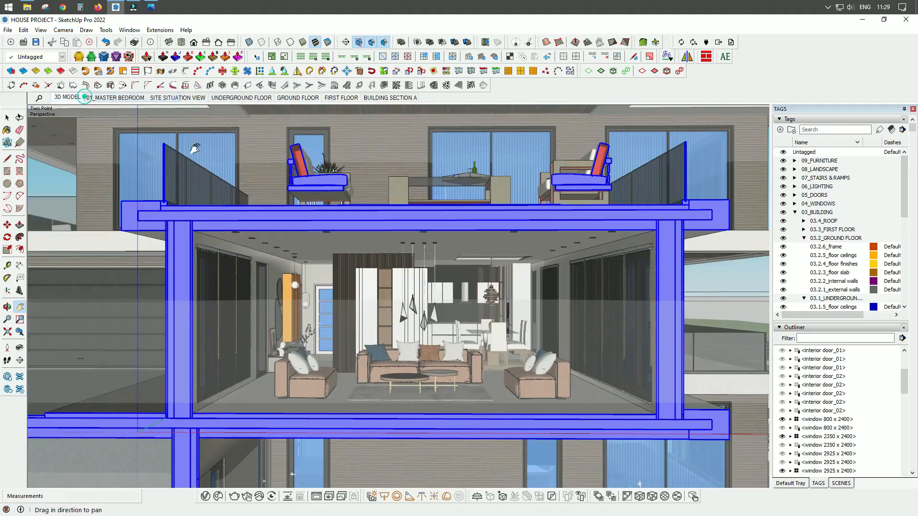
Move the camera into the living room, facing the sofas and coffee tables head-on, and reapply Two-Point Perspective
drag(415, 401, 430, 351)
scroll(421, 330, up, 3)
scroll(414, 311, up, 2)
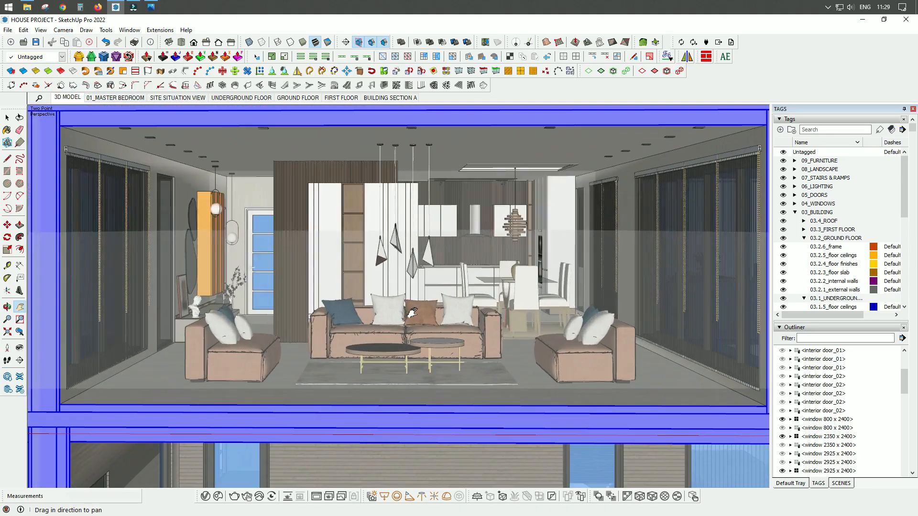
drag(480, 272, 463, 297)
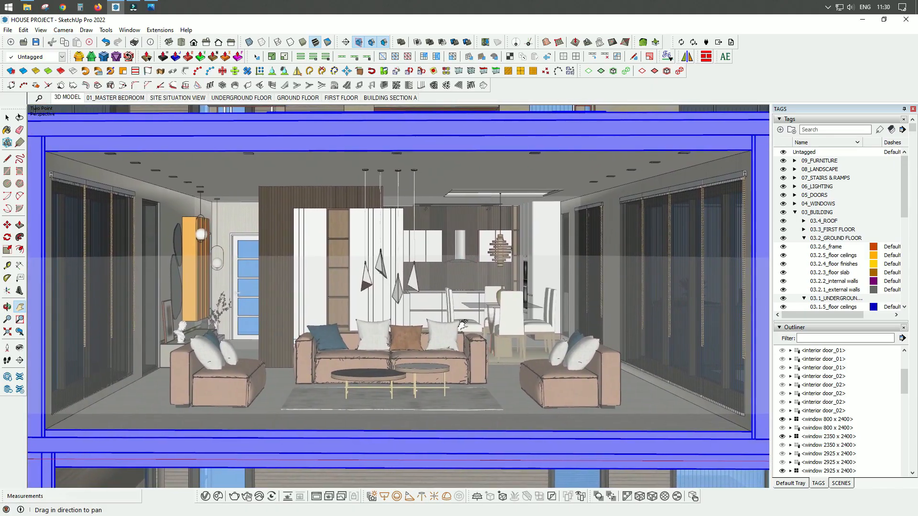
scroll(418, 327, up, 2)
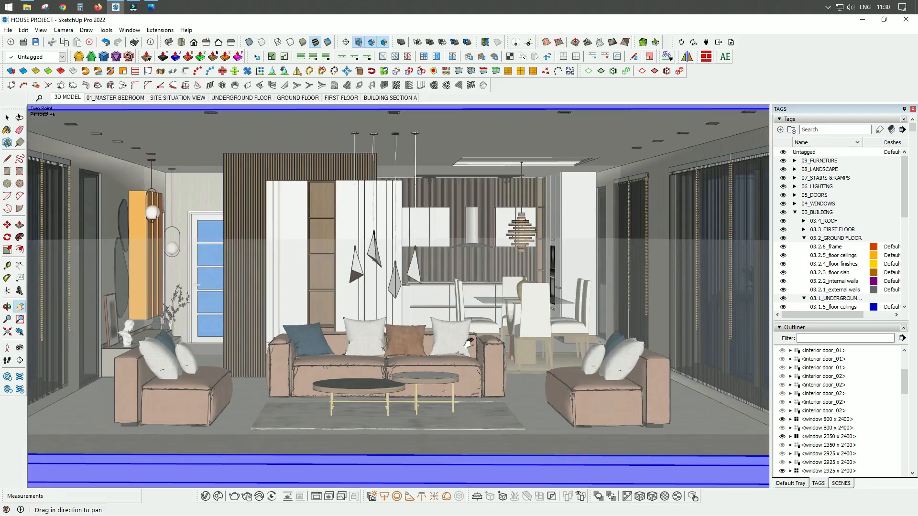
drag(480, 296, 481, 320)
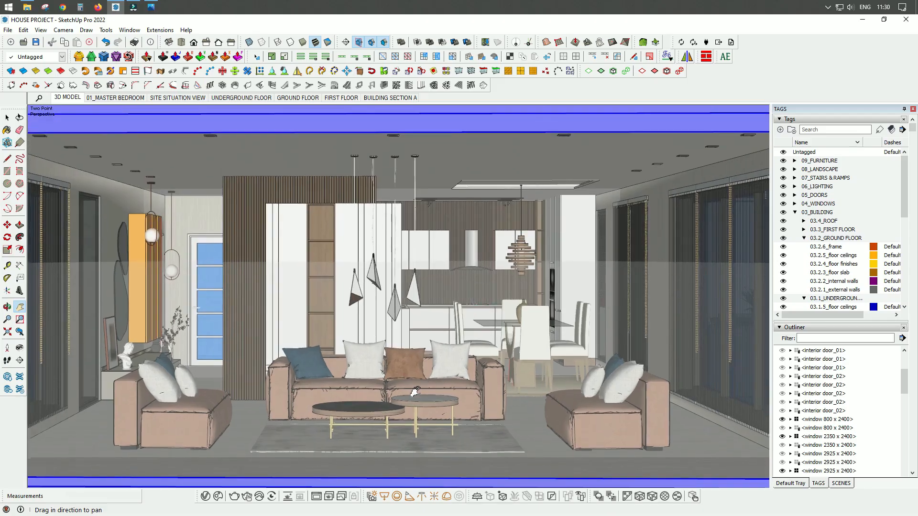
scroll(416, 390, up, 2)
key(o)
middle_drag(425, 338, 423, 345)
click(63, 30)
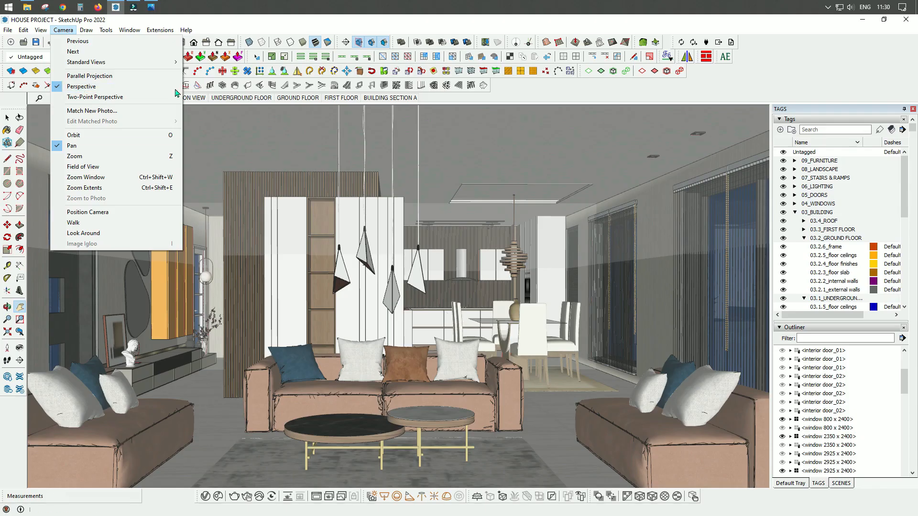
click(93, 96)
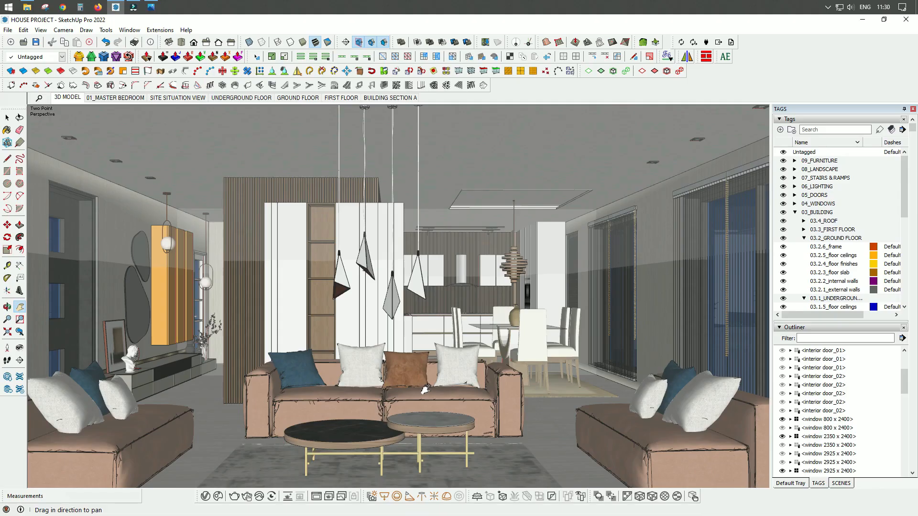
Set the camera's field of view to 40 degrees
click(8, 320)
drag(406, 352, 407, 345)
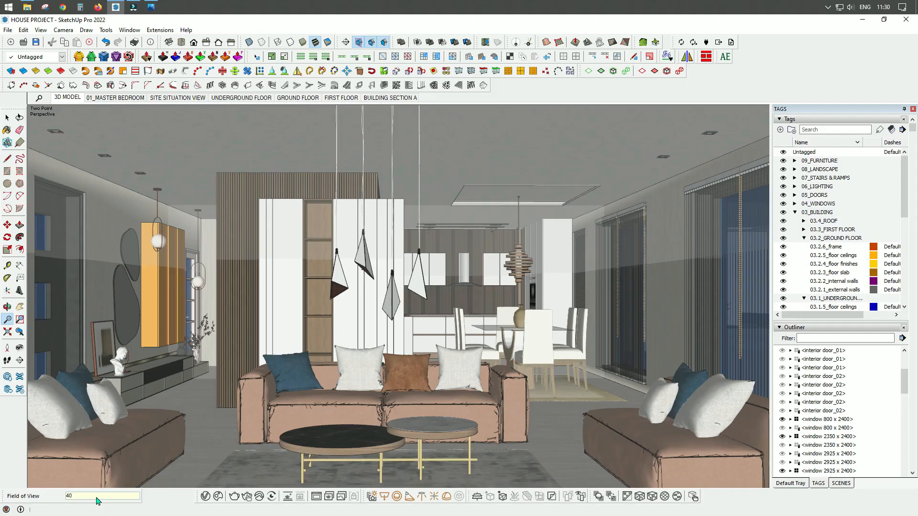
click(96, 499)
text(40)
key(Return)
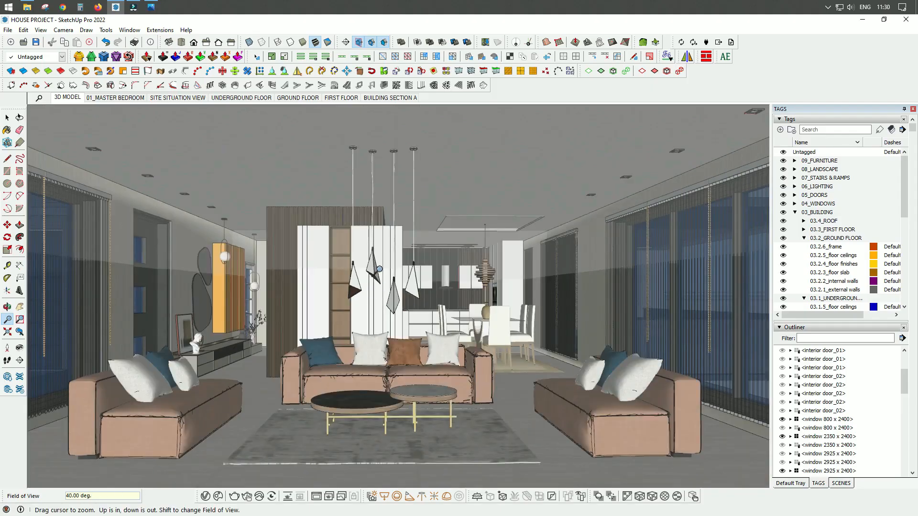
Fine-tune the framing so both side sofas, the coffee tables, the rug and the pendant lamps fit in the living room view
drag(380, 272, 385, 256)
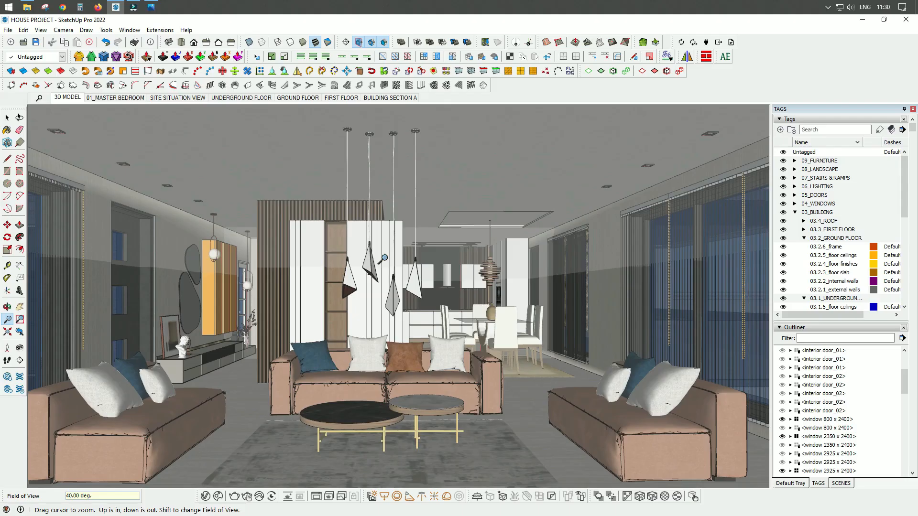
middle_drag(384, 317, 391, 311)
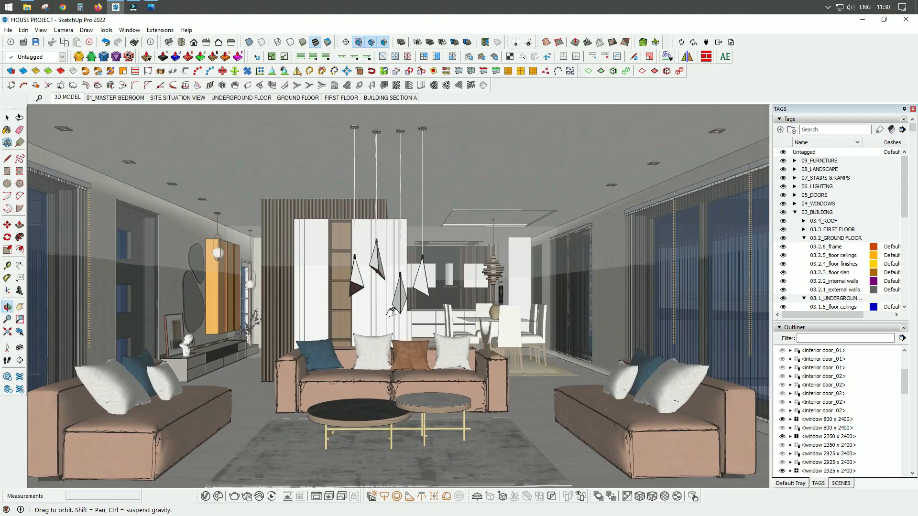
middle_drag(390, 314, 390, 316)
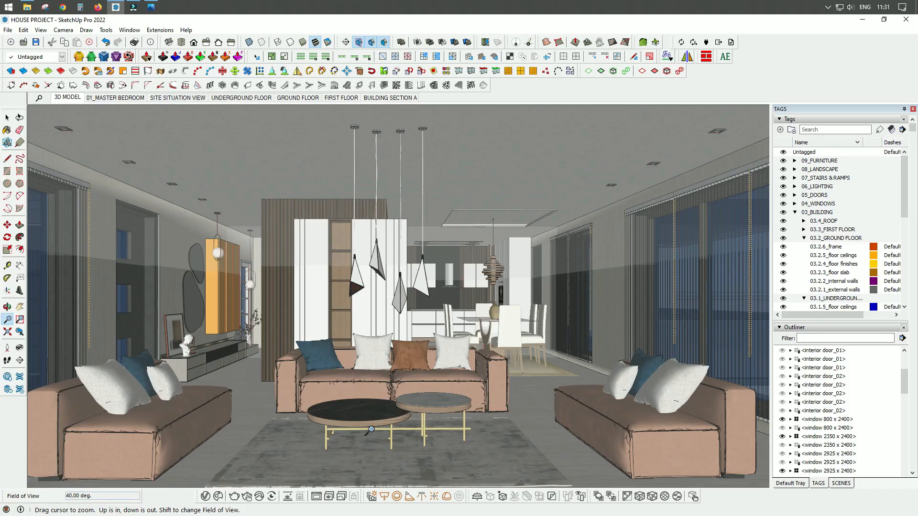
click(20, 307)
drag(440, 401, 439, 395)
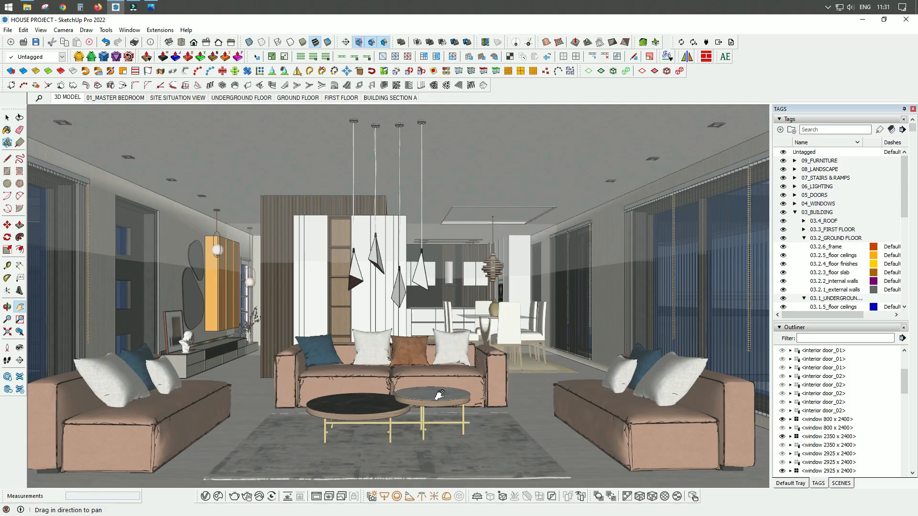
drag(439, 394, 444, 394)
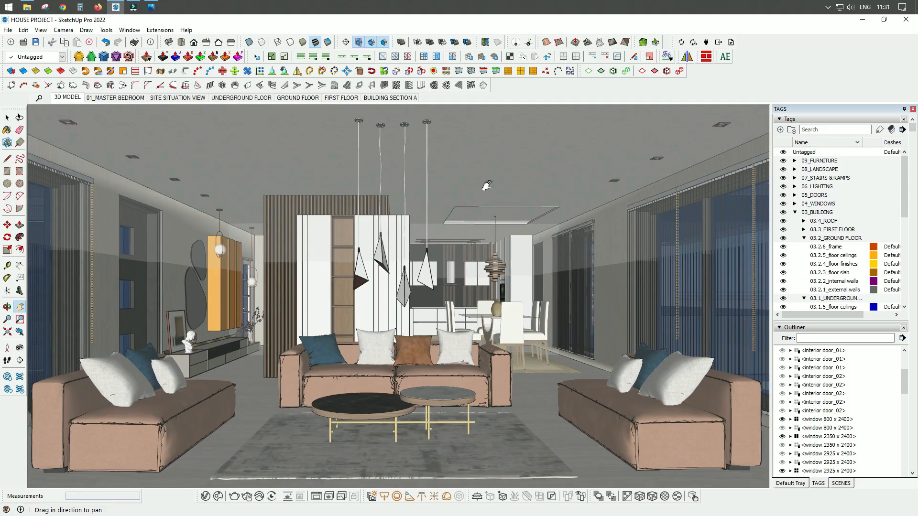
Create a new scene from the current view with its changes saved as a new style, and name it 02_LIVING ROOM
click(840, 483)
click(791, 131)
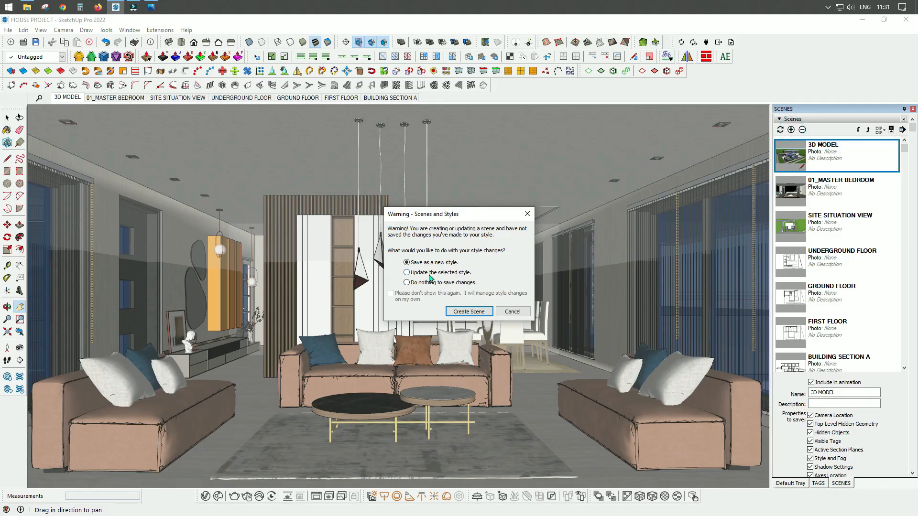
click(469, 311)
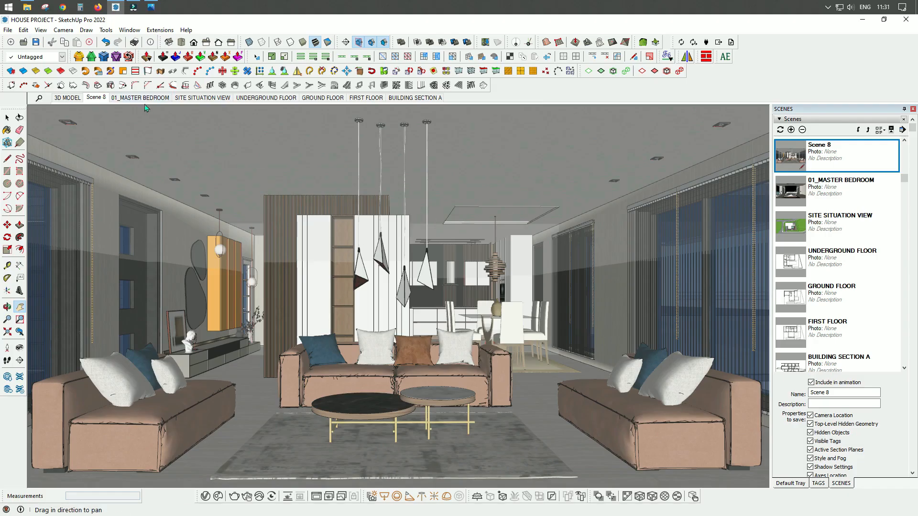
scroll(877, 291, down, 3)
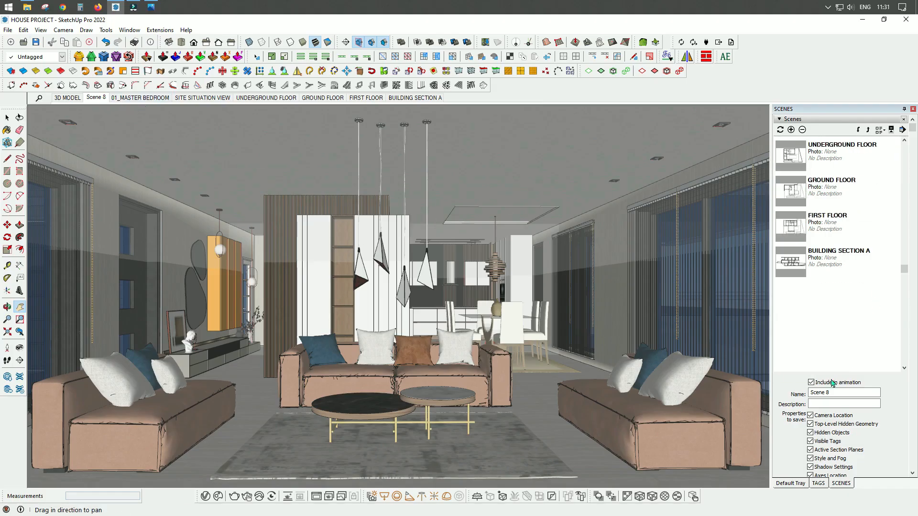
click(841, 393)
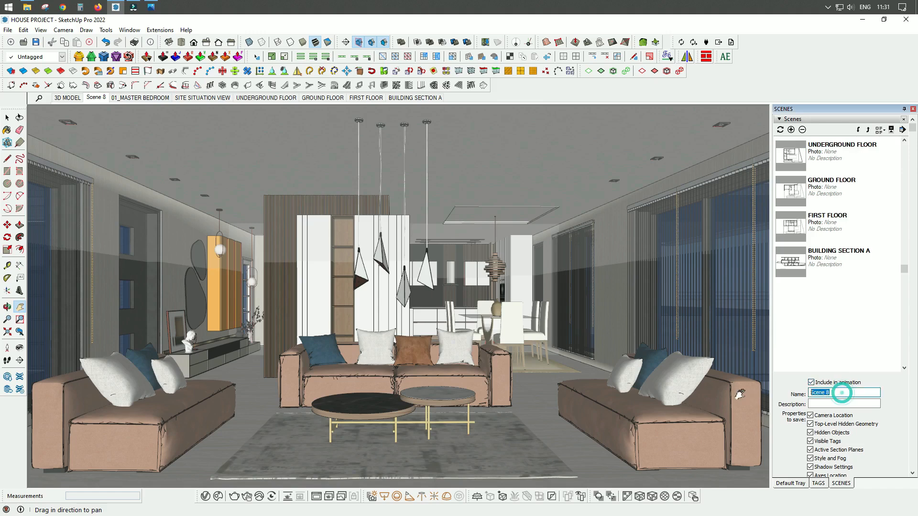
text(02_LIVING ROOM)
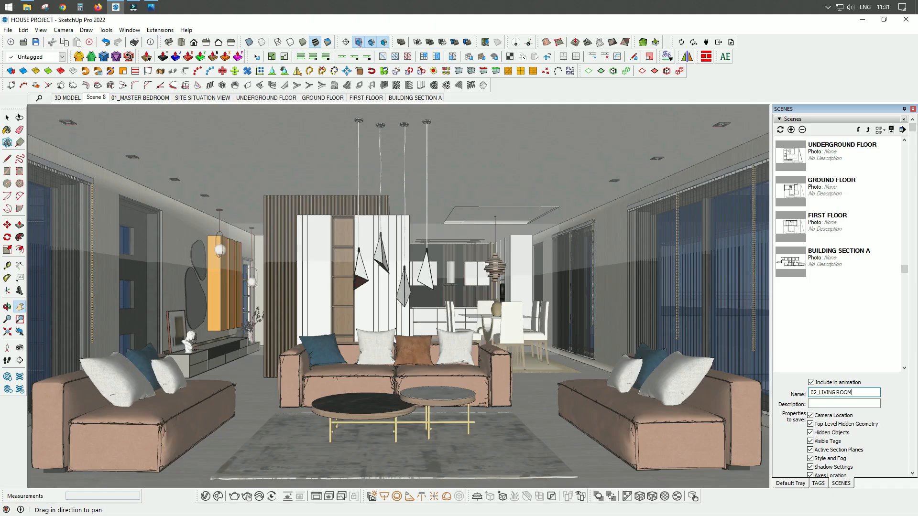
key(Return)
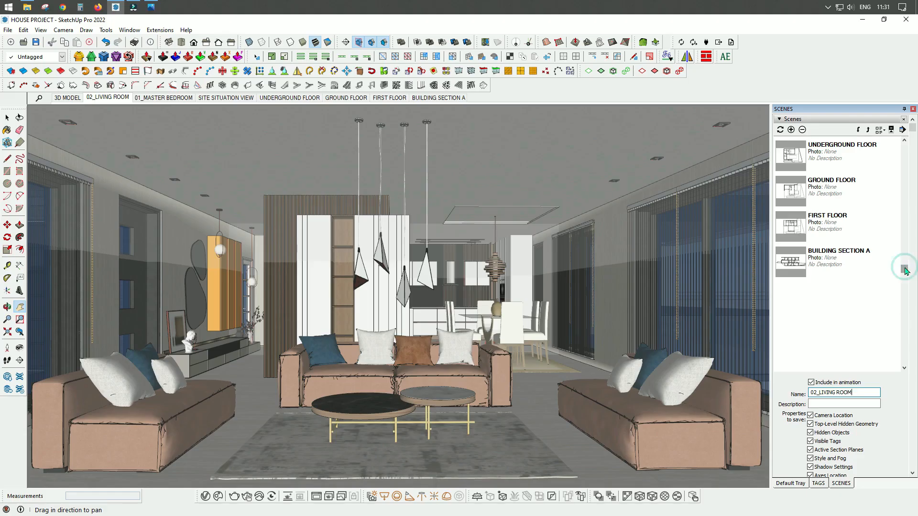
Move the 02_LIVING ROOM scene directly after 01_MASTER BEDROOM in the scene order
drag(905, 267, 905, 188)
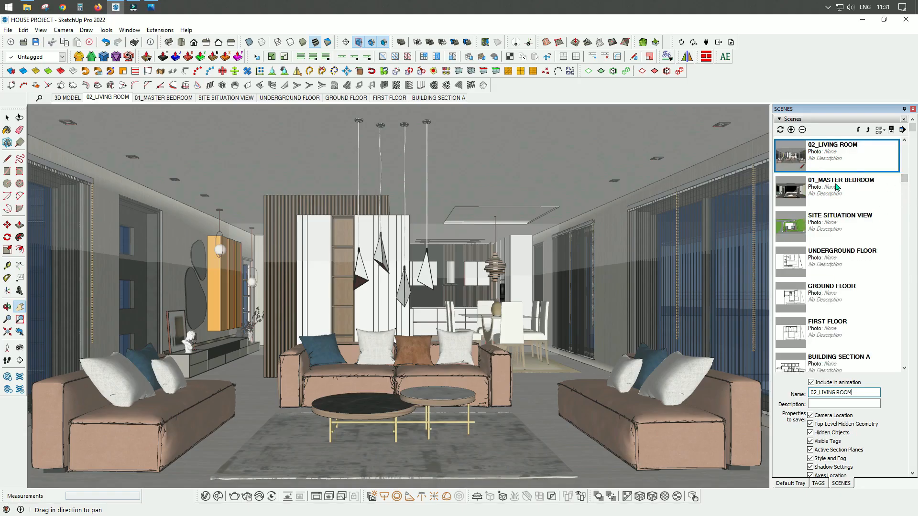
scroll(839, 186, up, 1)
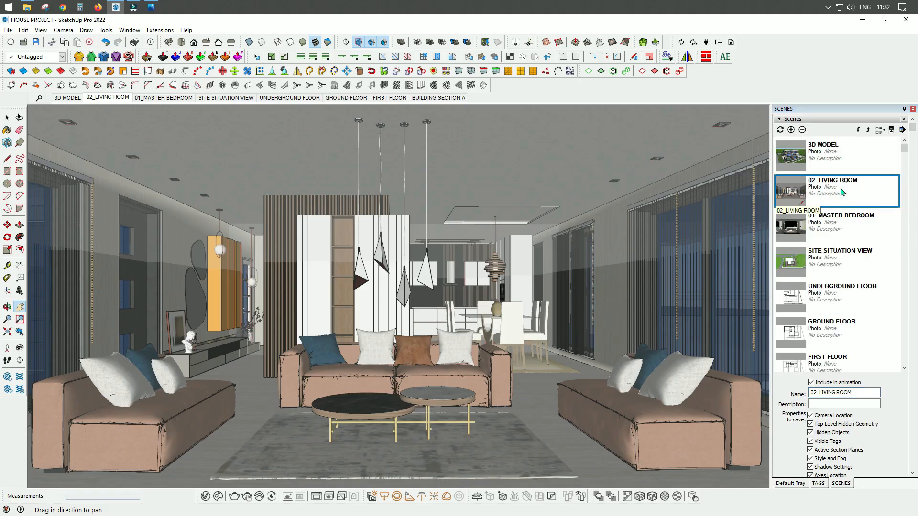
click(860, 130)
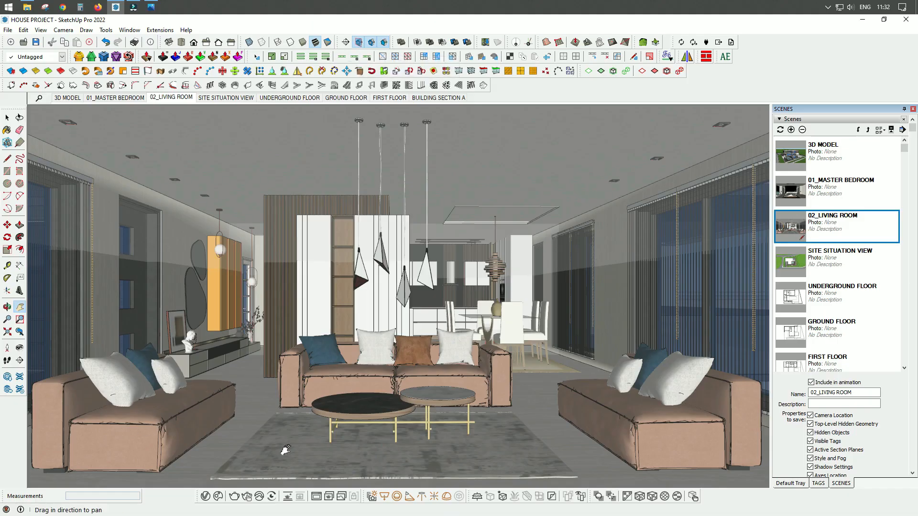
Update the 02_LIVING ROOM scene with section planes hidden, keeping the change as a new style, and save the model
click(359, 43)
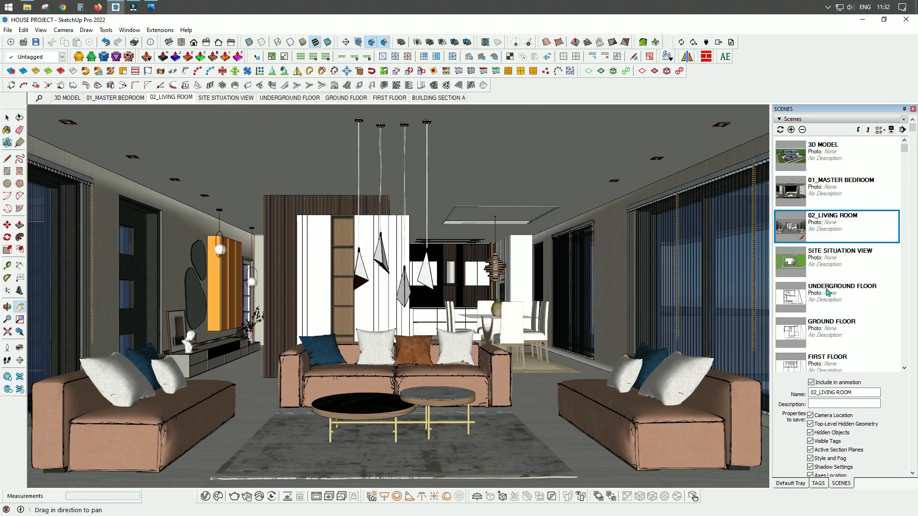
right_click(801, 228)
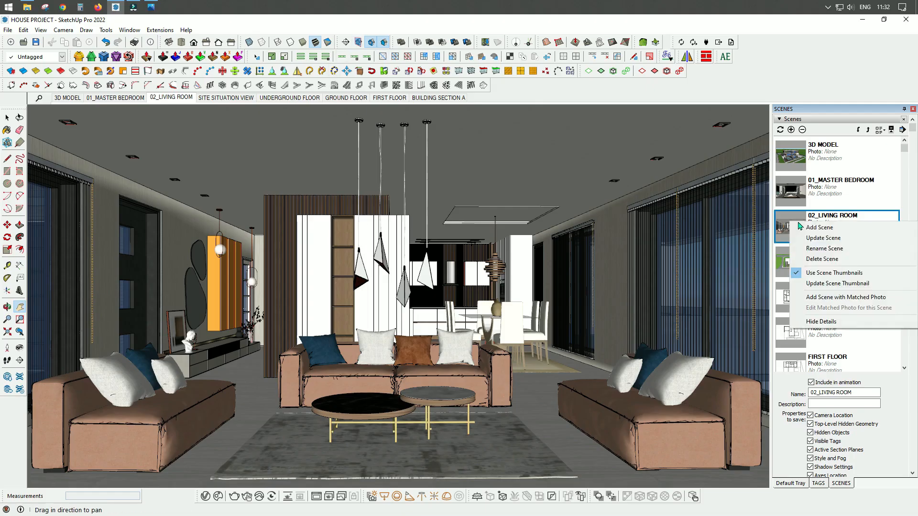
click(823, 239)
click(440, 311)
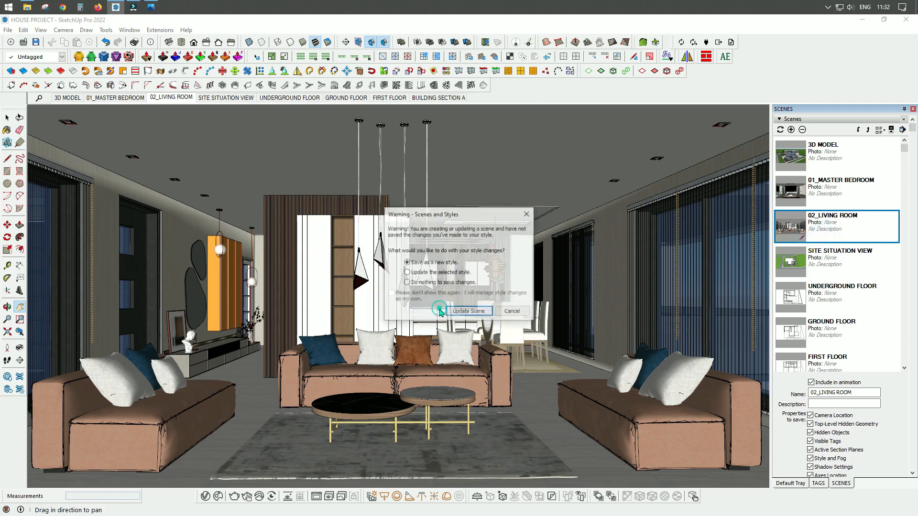
click(475, 313)
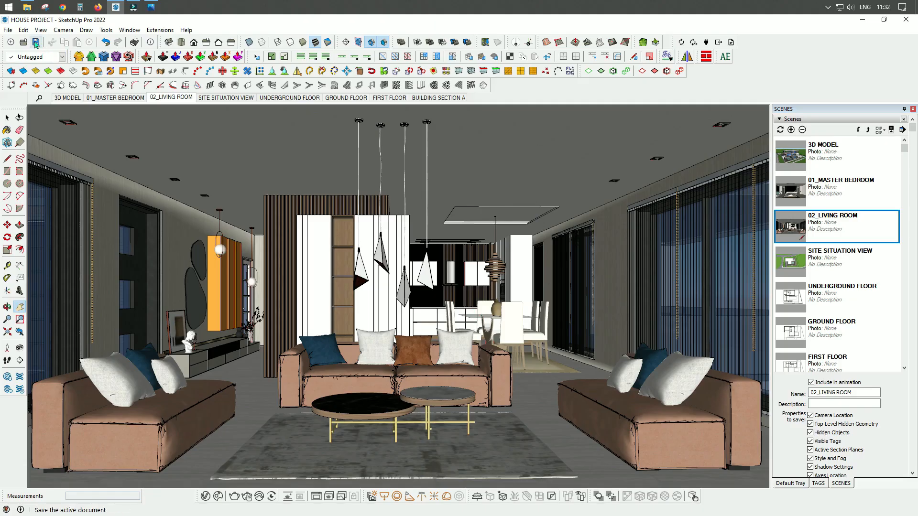
click(36, 44)
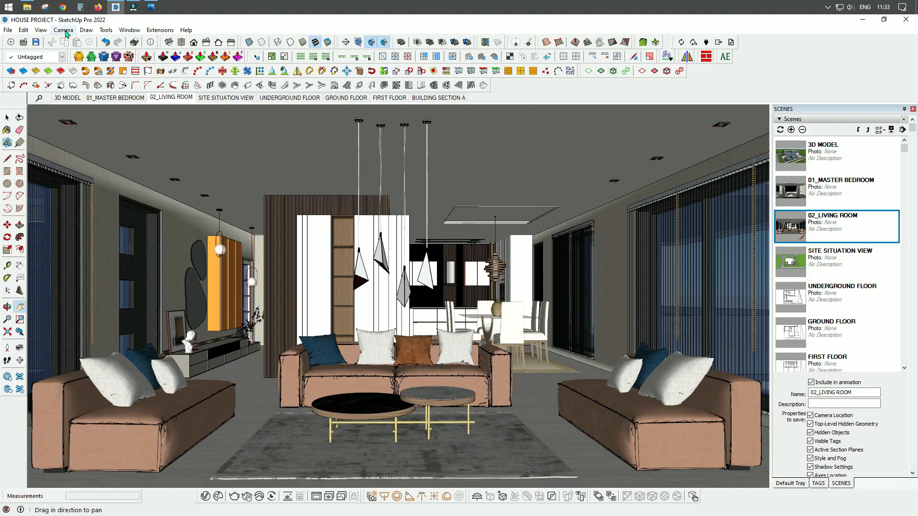
Turn the camera to an angled living room view looking past the sofas to the dining area, with a 60 degree field of view
key(o)
drag(430, 287, 277, 287)
scroll(431, 315, up, 1)
key(h)
scroll(428, 314, up, 2)
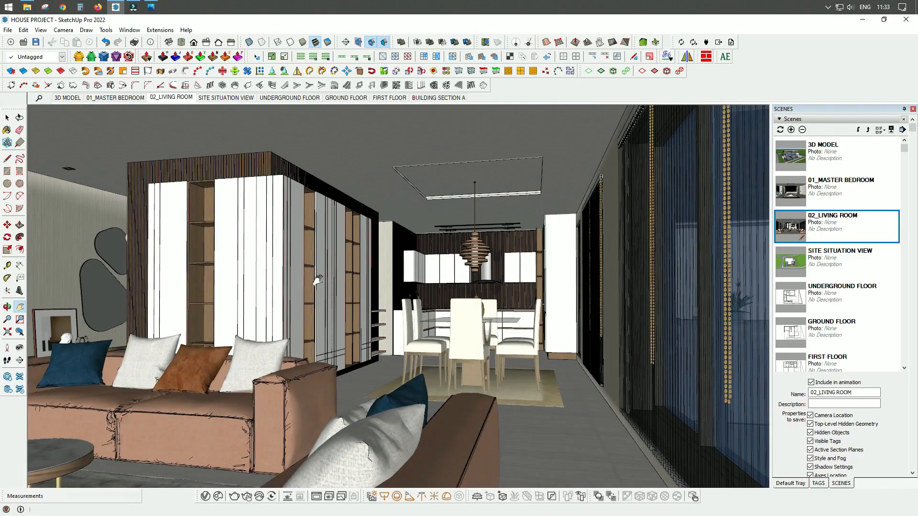
key(o)
drag(319, 281, 407, 292)
drag(572, 293, 554, 282)
middle_drag(555, 282, 553, 282)
shift+middle_drag(472, 275, 501, 274)
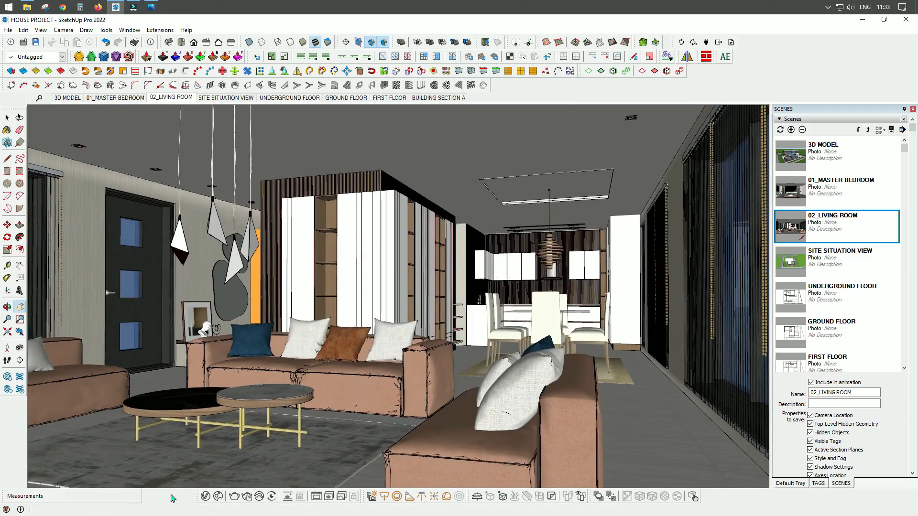
click(8, 321)
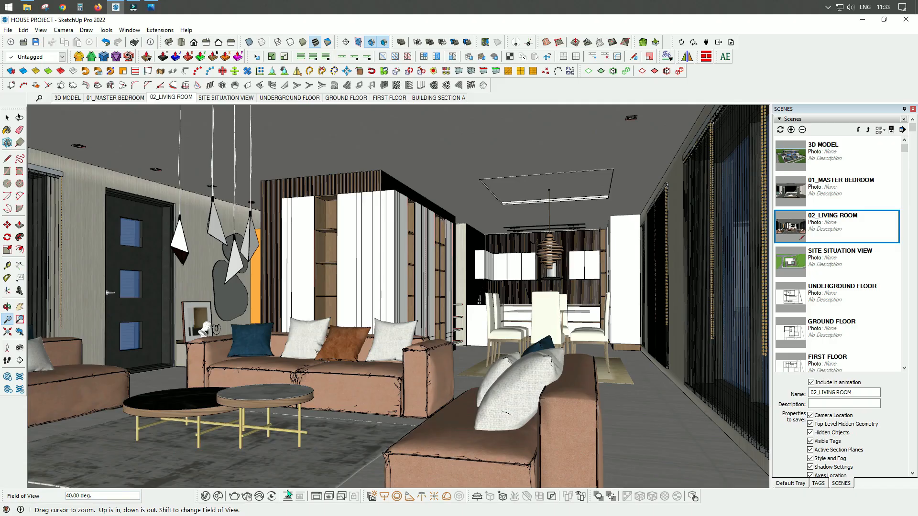
key(Return)
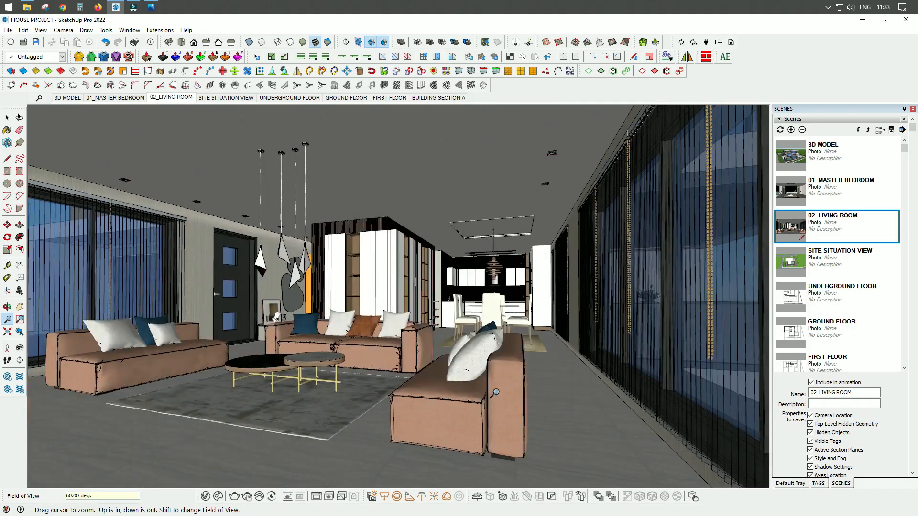
Bring the camera closer to the dining area, looking past the sofas, and set the field of view to 40 degrees
scroll(538, 346, up, 5)
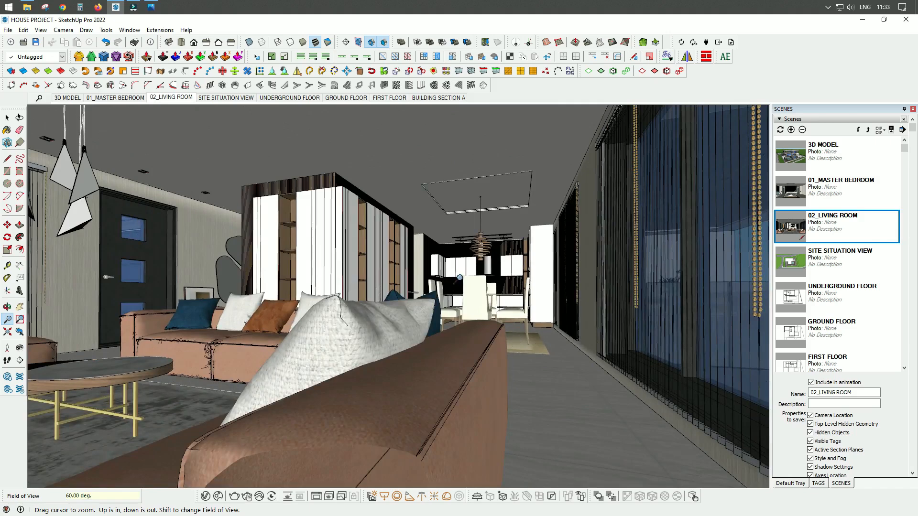
key(o)
scroll(459, 275, down, 5)
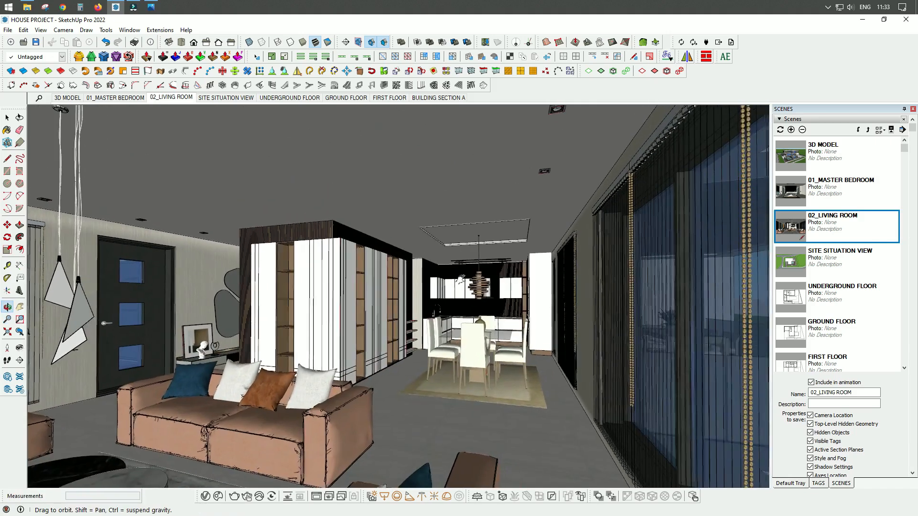
key(z)
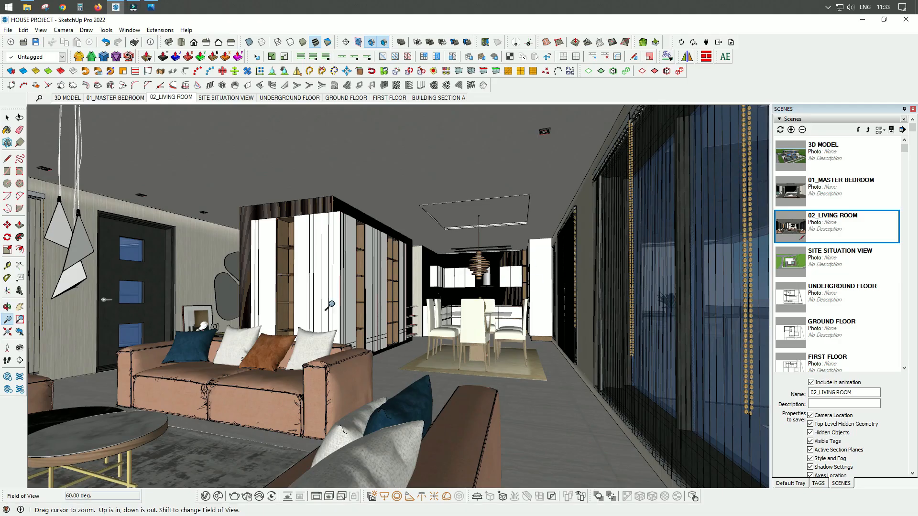
text(40)
key(Return)
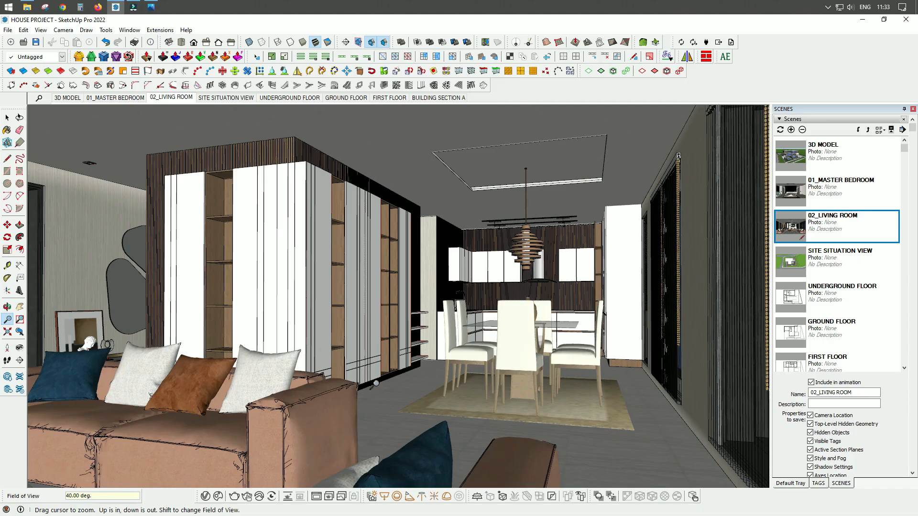
Reframe the view to show the sofas, pendant lamps, wall cabinets and dining area, and switch the camera to two-point perspective
drag(459, 276, 458, 294)
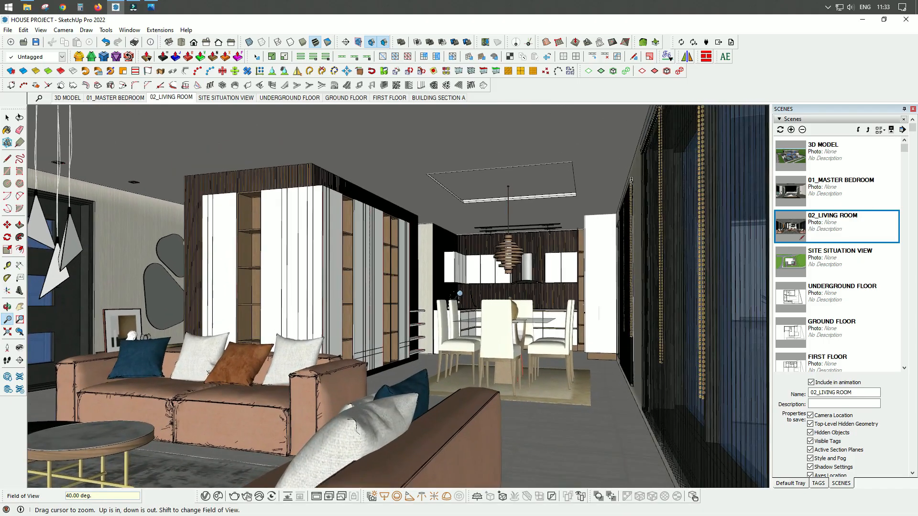
mouse_move(406, 281)
shift+middle_down()
mouse_move(425, 278)
mouse_move(421, 287)
shift+middle_up()
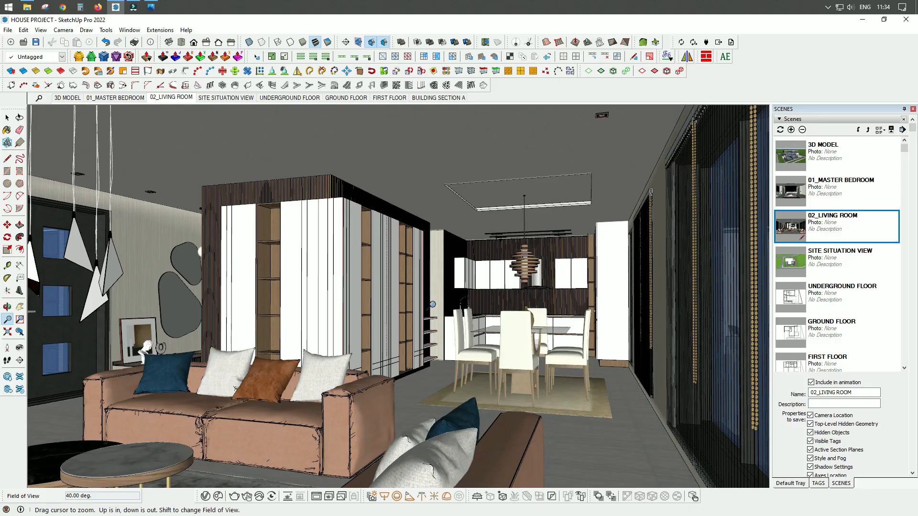
middle_drag(432, 299, 429, 304)
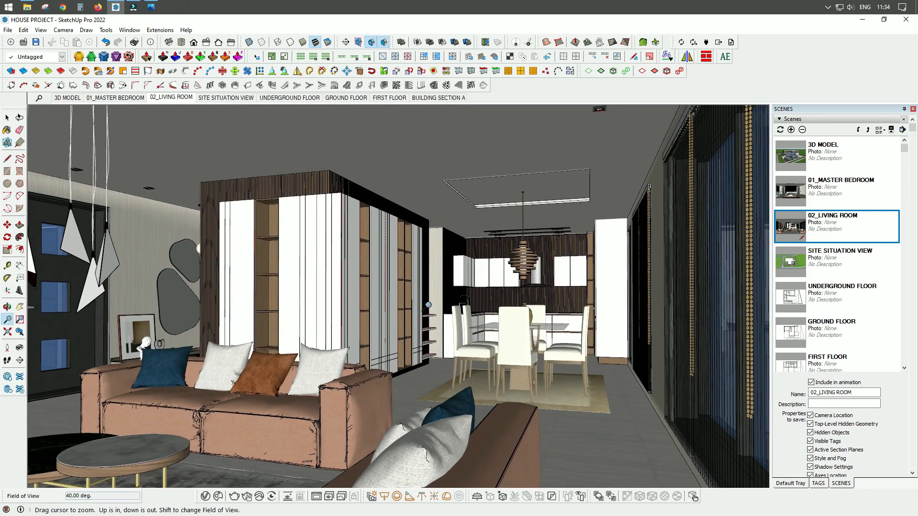
click(20, 348)
drag(475, 325, 453, 320)
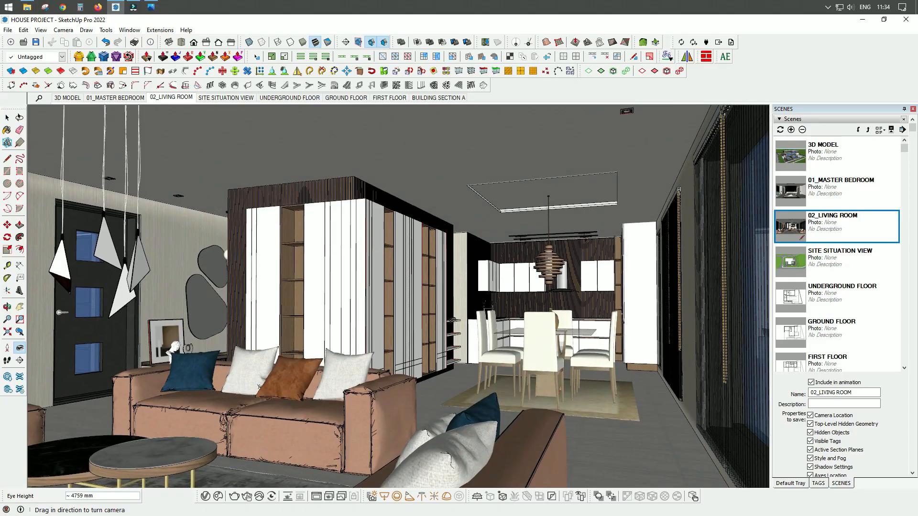
click(52, 29)
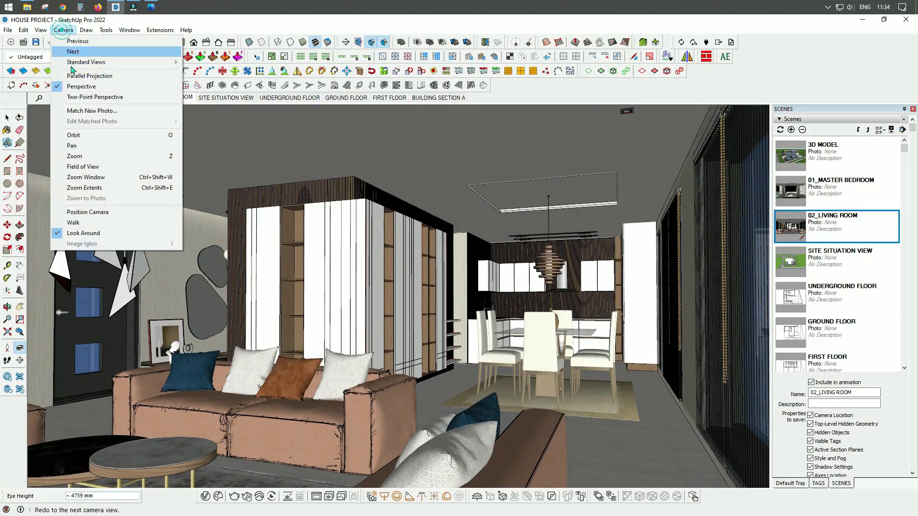
click(84, 98)
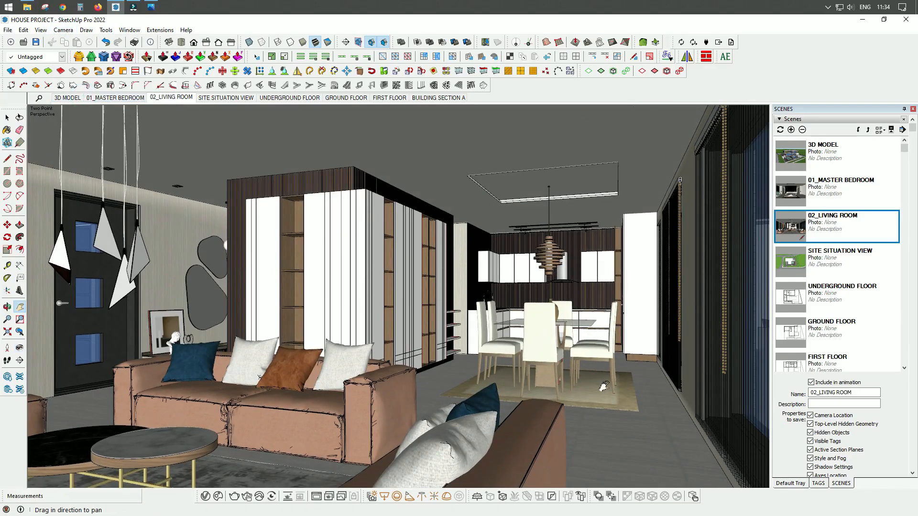
Add a new scene from the current view, name it 03_LIVING & DINING ROOM, and save the model
click(791, 130)
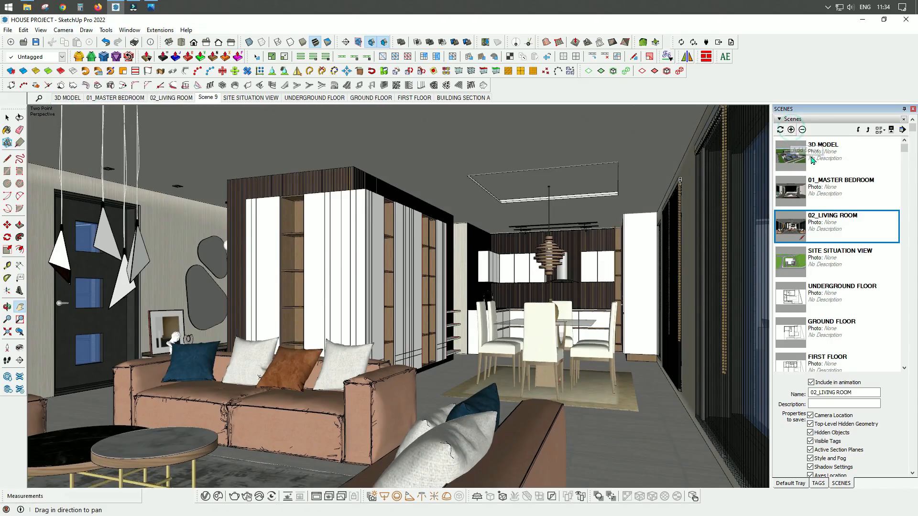
right_click(209, 101)
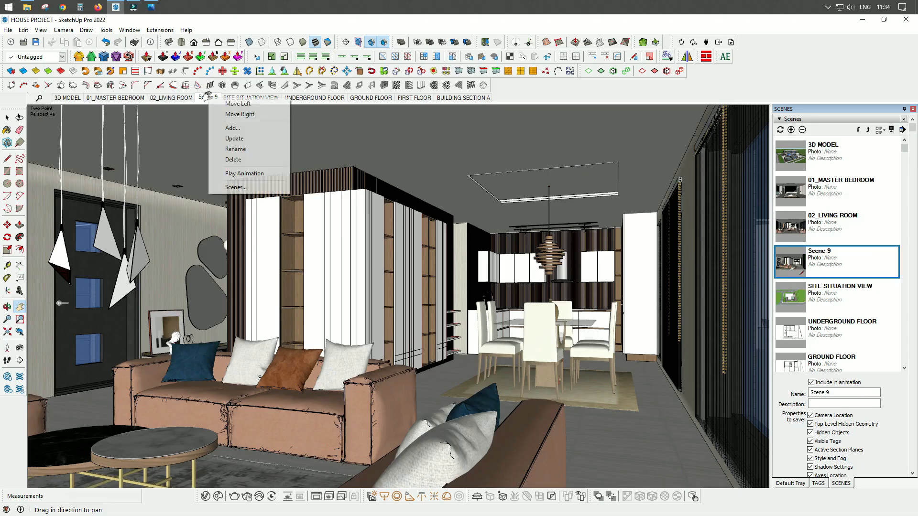
click(233, 159)
click(494, 290)
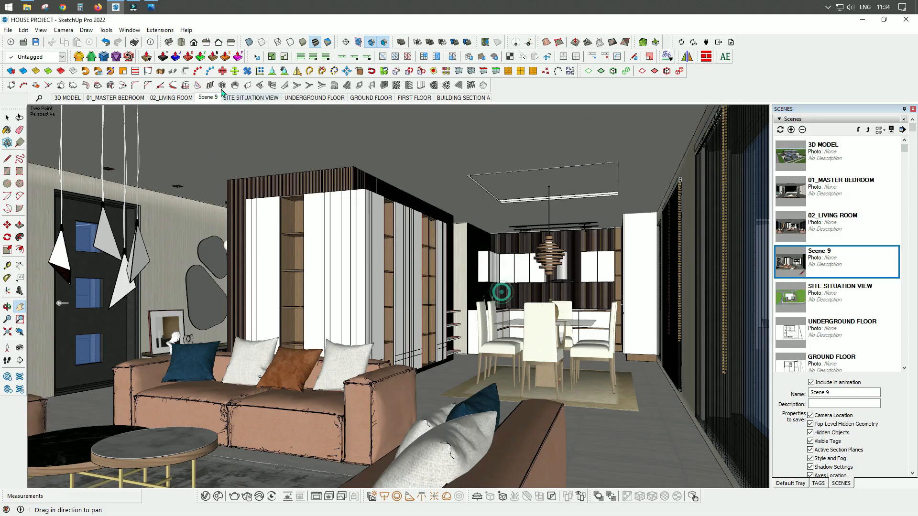
right_click(207, 99)
click(233, 148)
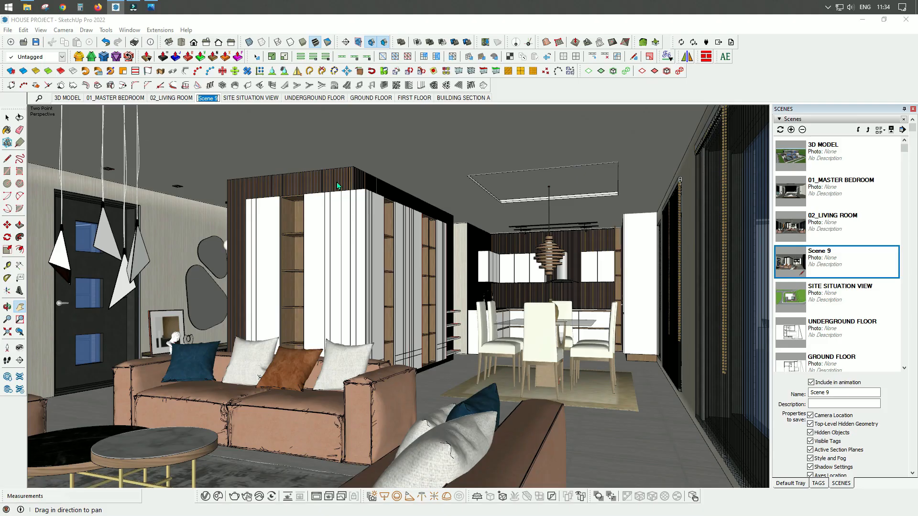
click(208, 98)
text(03_LIVING & DINING ROOM)
key(Return)
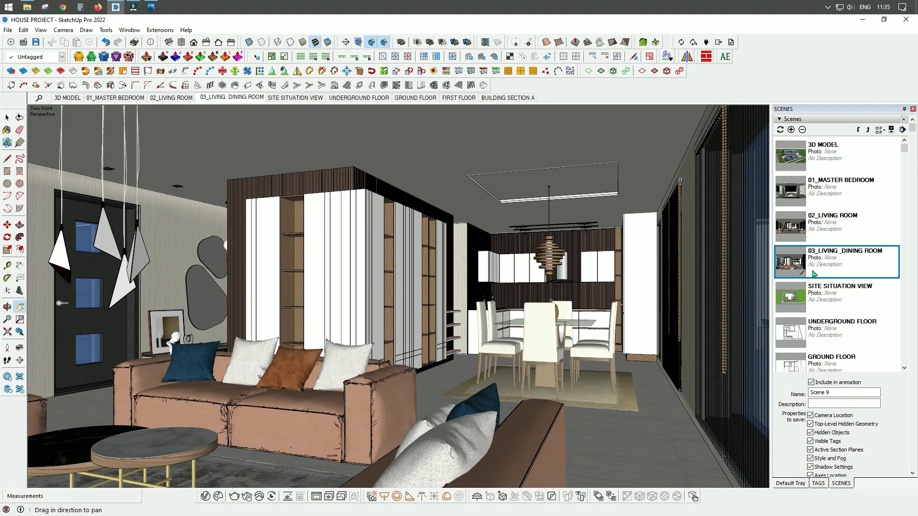
click(36, 42)
Move the camera into the dining area and aim it across the glass table at the kitchen corner
scroll(565, 291, up, 6)
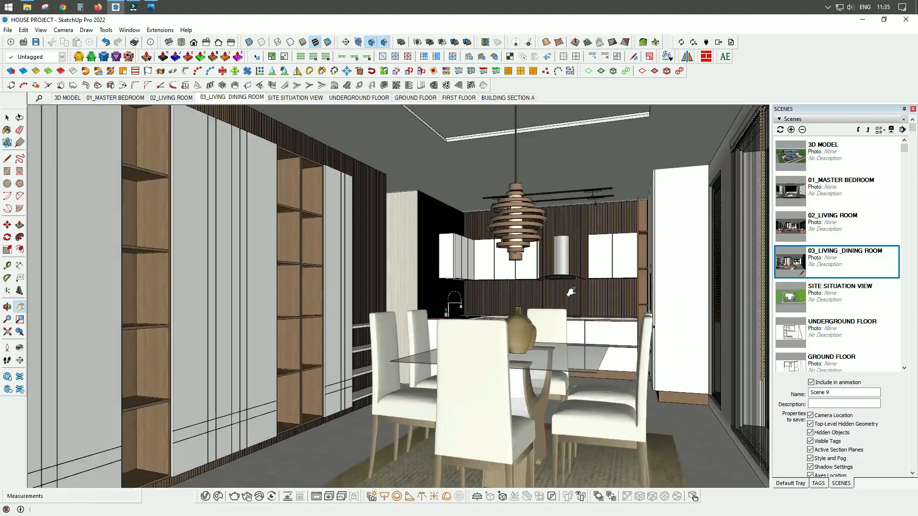
scroll(569, 292, up, 4)
middle_drag(554, 283, 535, 291)
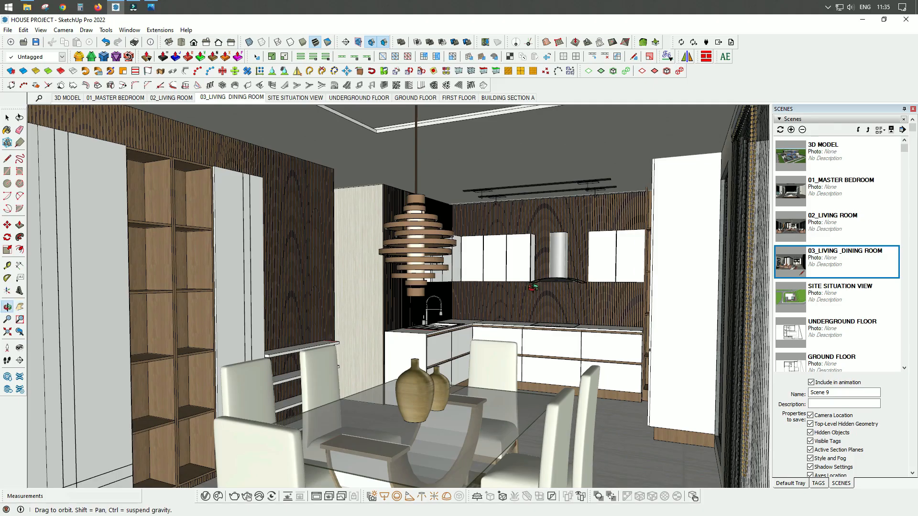
drag(533, 289, 532, 281)
right_click(532, 281)
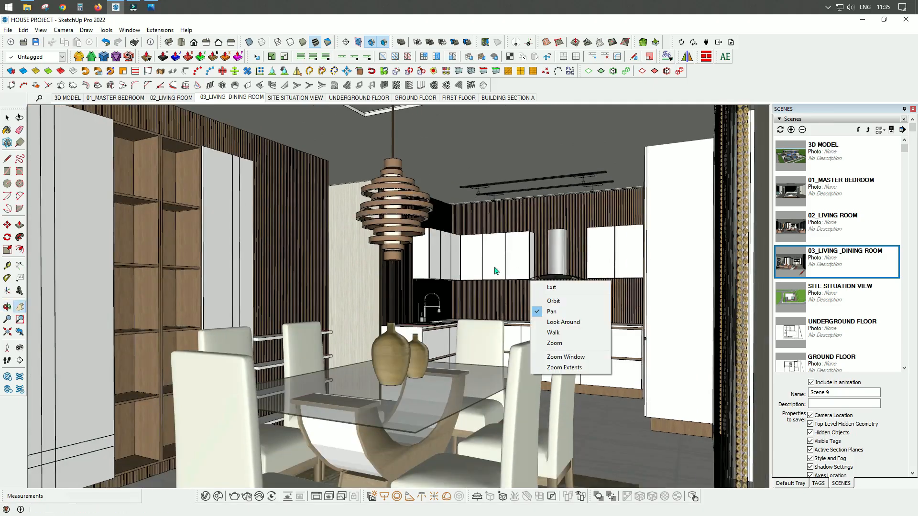
click(506, 280)
middle_drag(525, 302, 528, 281)
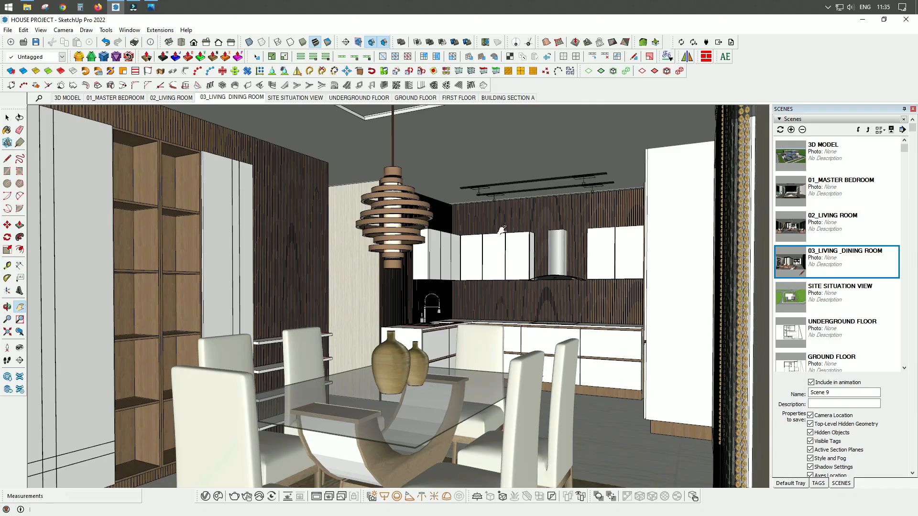
click(19, 349)
mouse_move(491, 287)
mouse_down()
mouse_move(484, 273)
mouse_move(476, 278)
mouse_up()
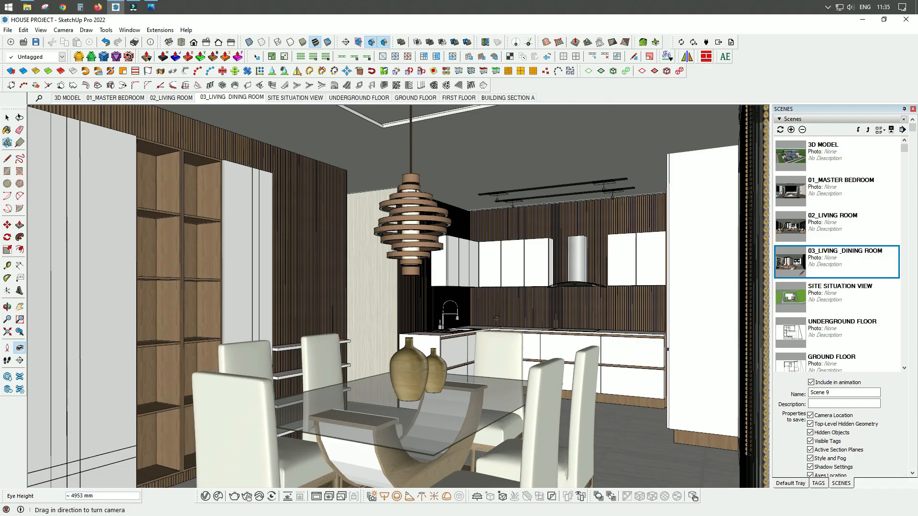
Refine the kitchen view so the cabinets fill the background with the table, vases and pendant lamp in the foreground
scroll(512, 314, up, 2)
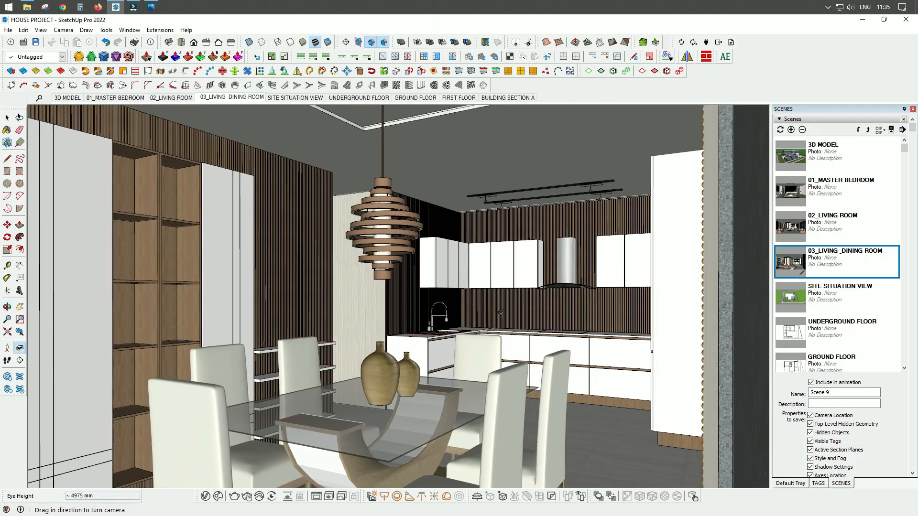
scroll(500, 312, up, 2)
key(o)
drag(495, 279, 488, 285)
scroll(489, 285, up, 2)
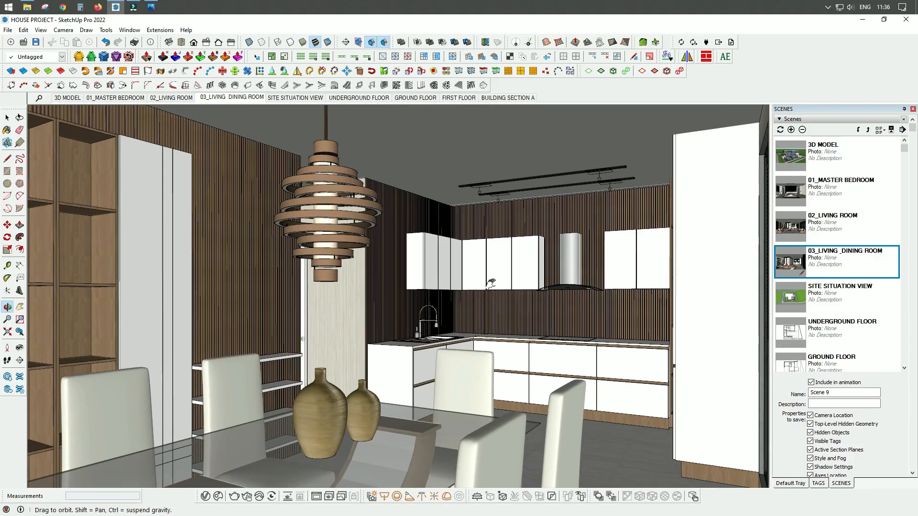
shift+middle_drag(492, 284, 494, 284)
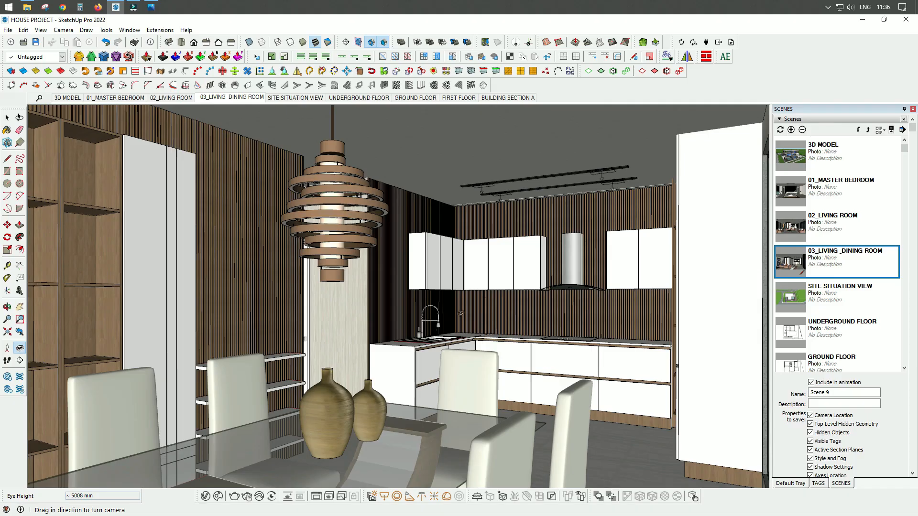
click(7, 320)
drag(461, 288, 462, 299)
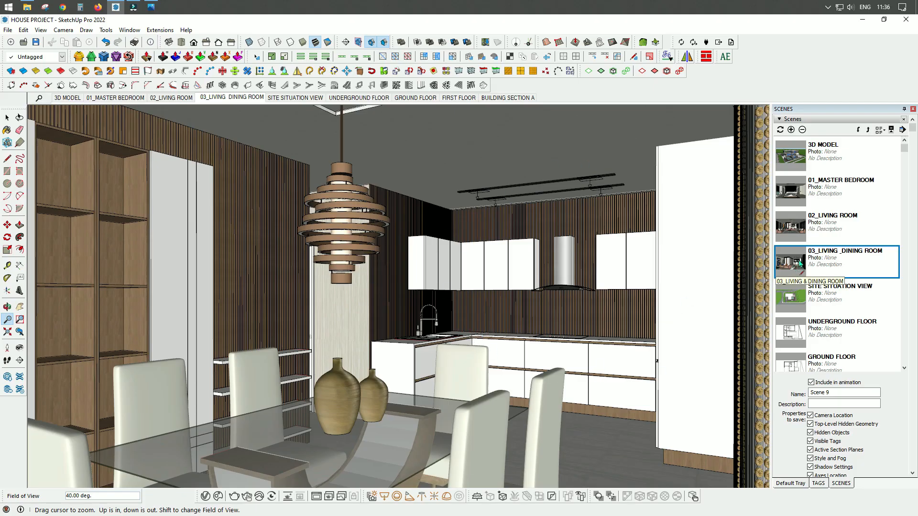
Add a new scene from the kitchen view, name it 04_KITCHEN & DINING, and save the model
click(791, 129)
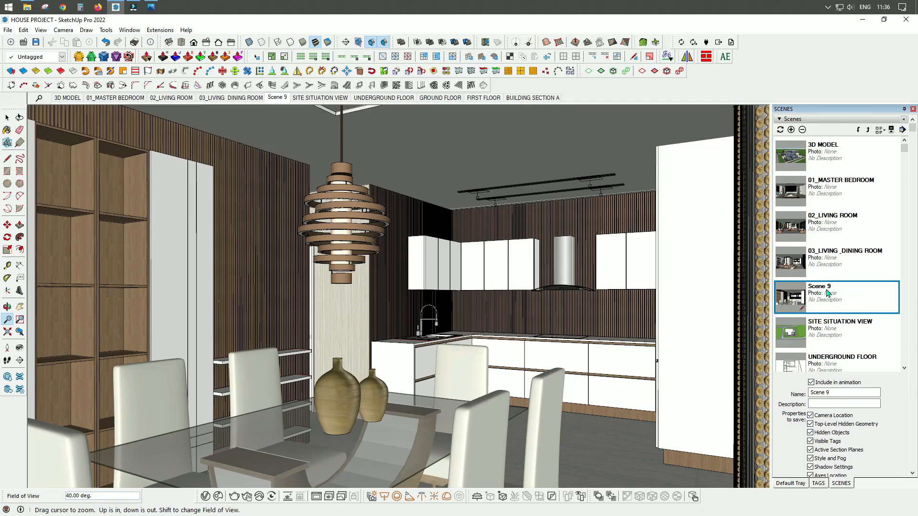
drag(838, 394, 749, 392)
text(04_KITCHEN & DINING)
key(Return)
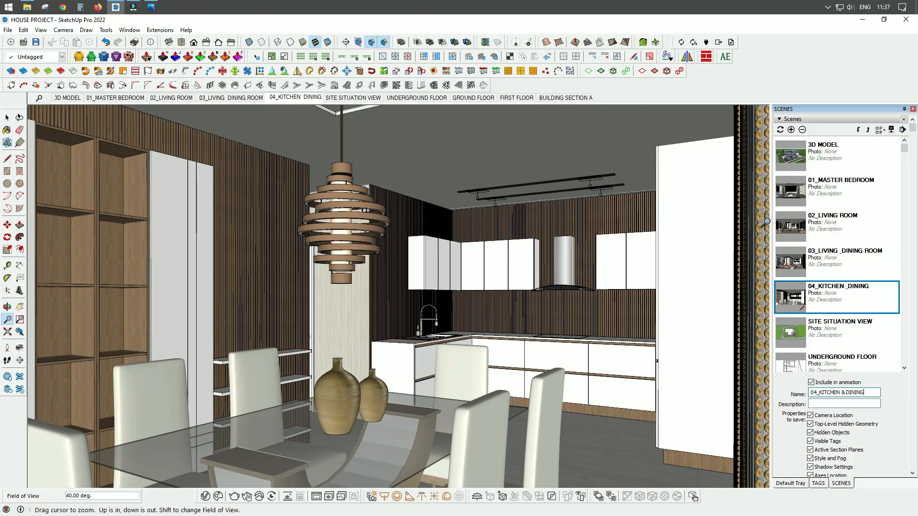
click(36, 42)
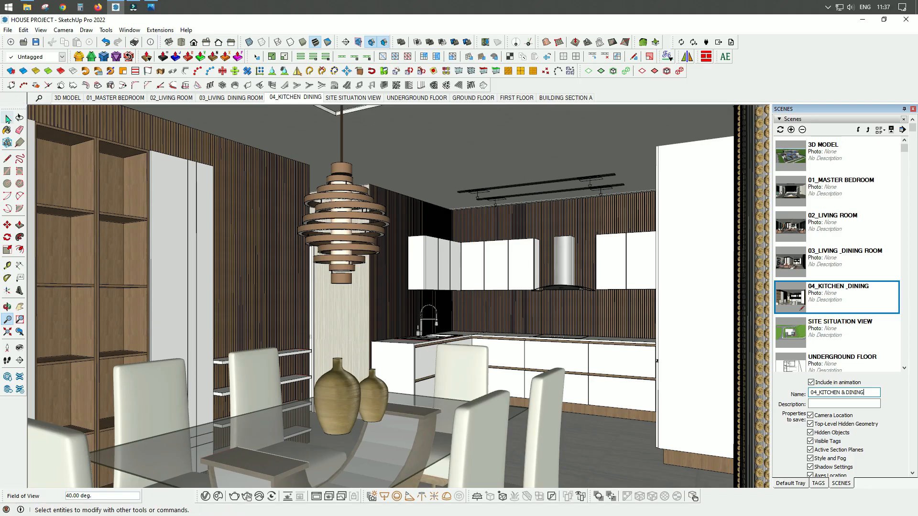
click(7, 117)
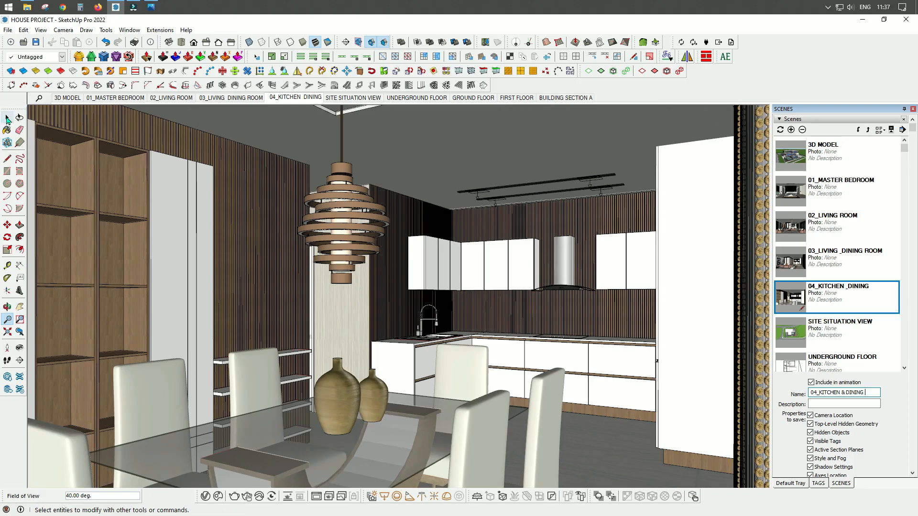